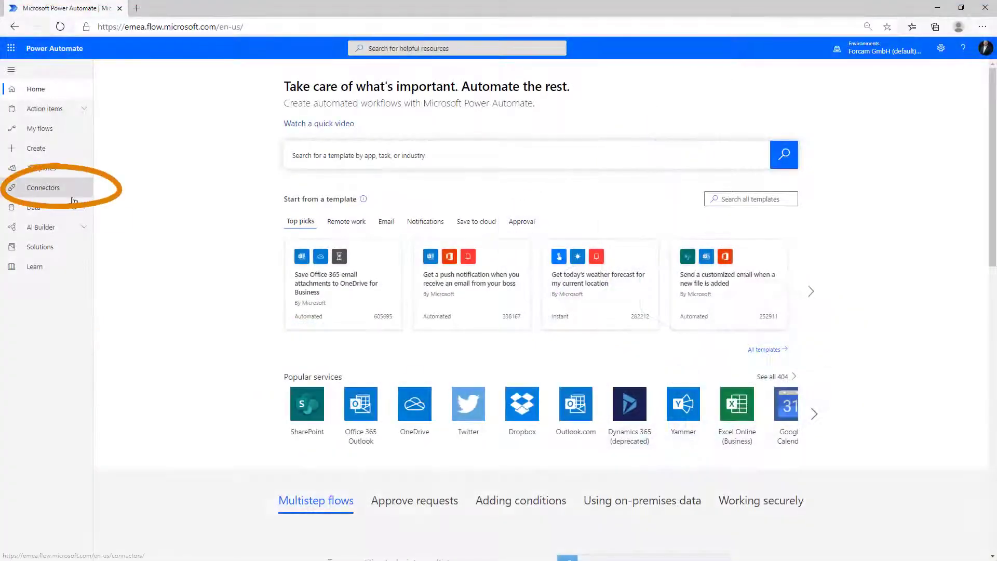
Step: Search connectors for 'forcam force' and open the FORCAM FORCE Bridge connector
{"action": "left_click", "coordinate": [73, 197]}
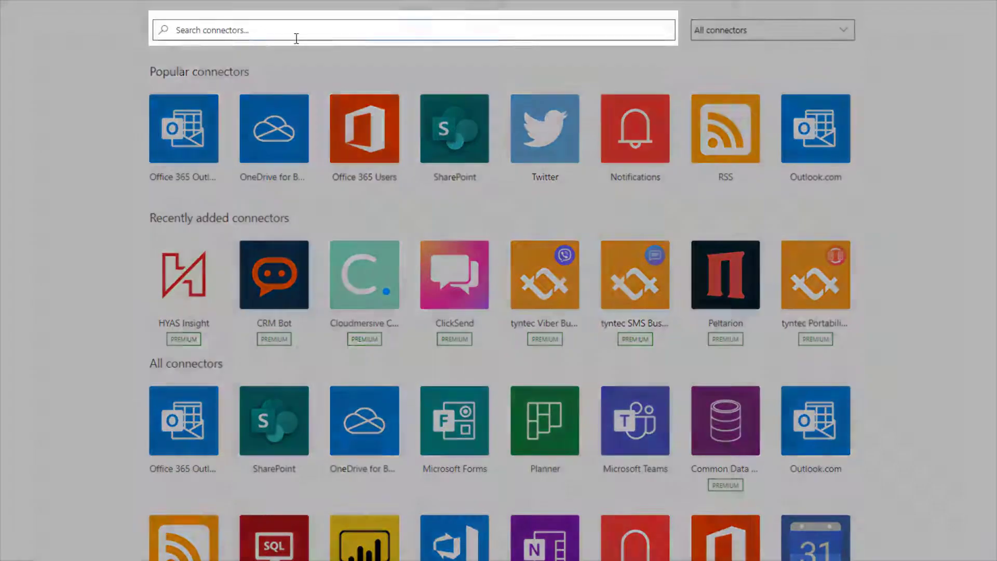
{"action": "left_click", "coordinate": [295, 36]}
{"action": "left_click", "coordinate": [283, 54]}
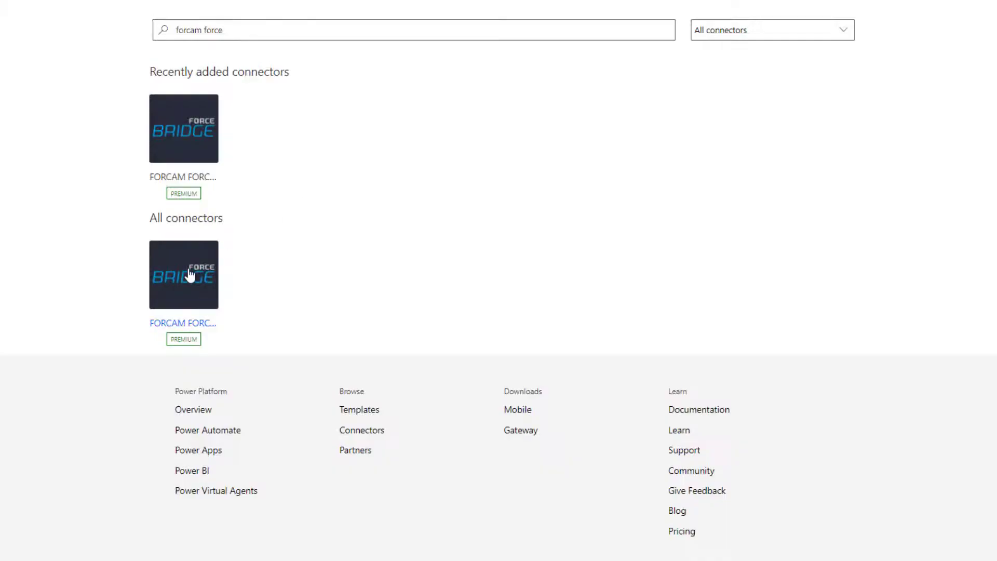
{"action": "left_click", "coordinate": [186, 275]}
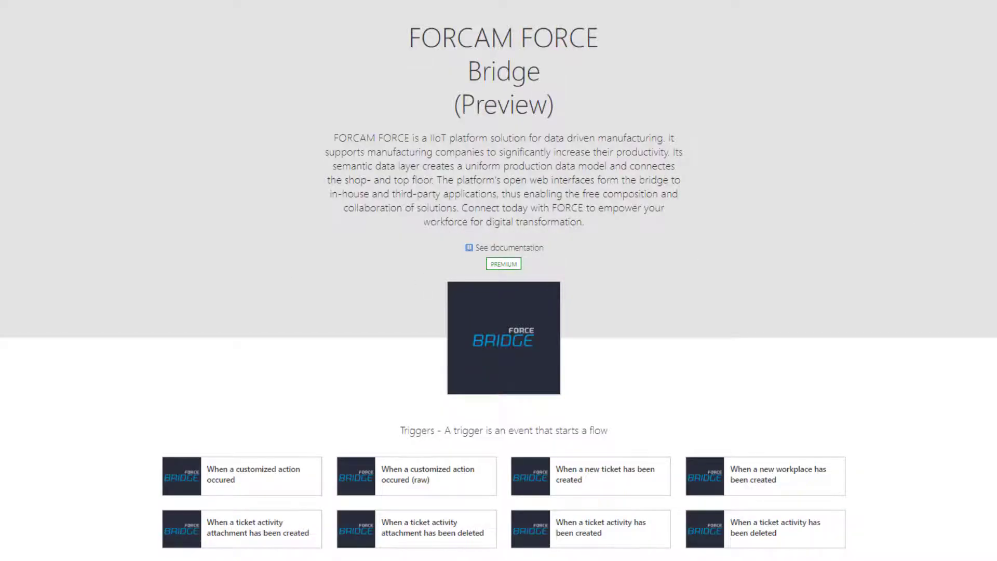
{"action": "scroll", "coordinate": [601, 439], "scroll_direction": "down", "scroll_amount": 5}
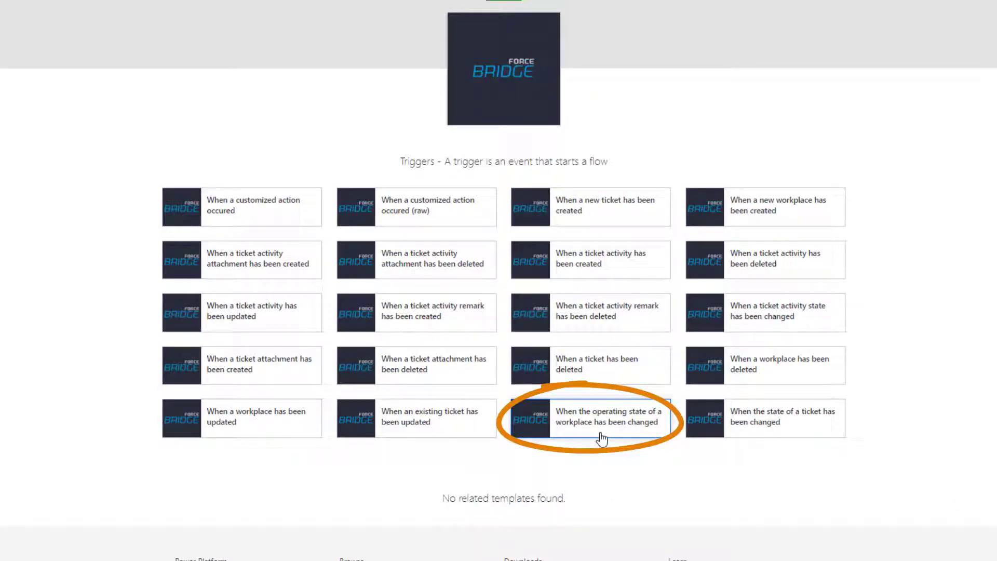
Step: Start a flow from the workplace operating-state trigger with WorkplaceId set to GARFCIO
{"action": "left_click", "coordinate": [602, 439]}
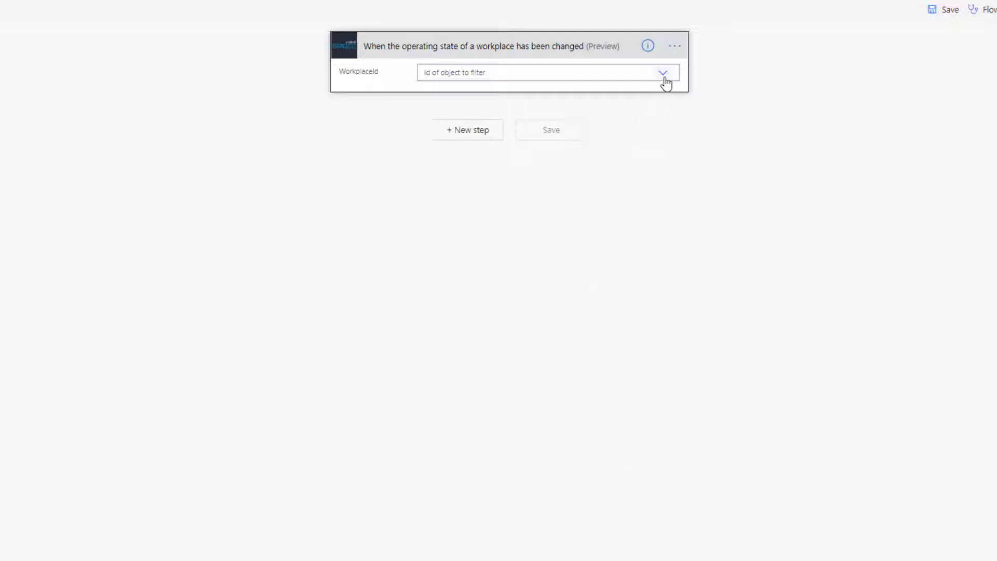
{"action": "left_click", "coordinate": [663, 73]}
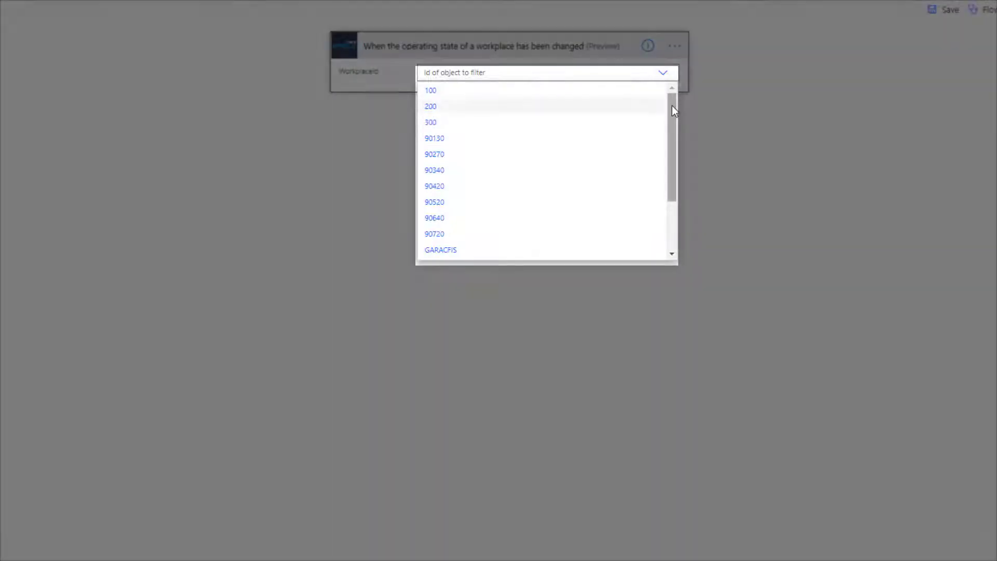
{"action": "left_click_drag", "start_coordinate": [673, 106], "coordinate": [672, 152]}
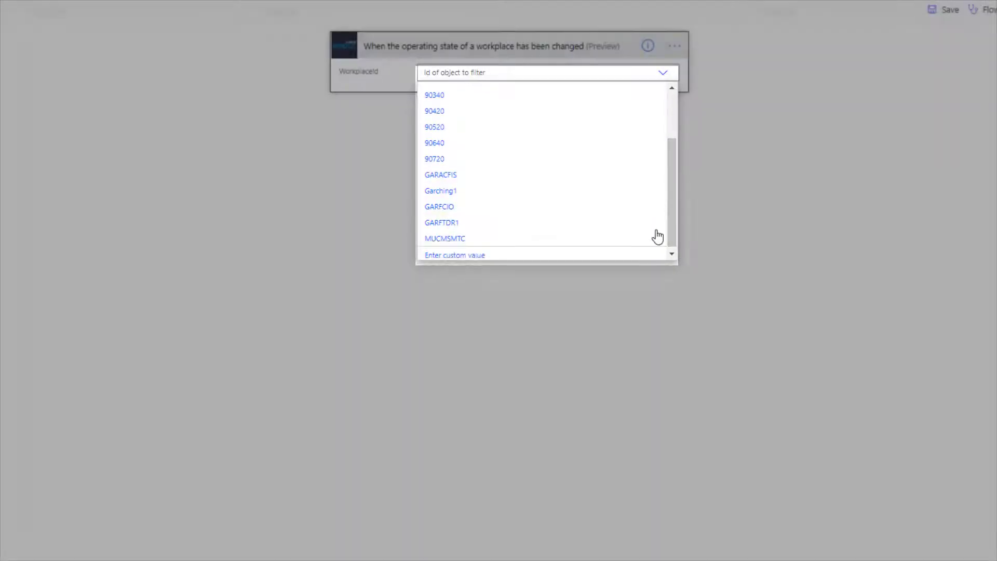
{"action": "left_click", "coordinate": [595, 219]}
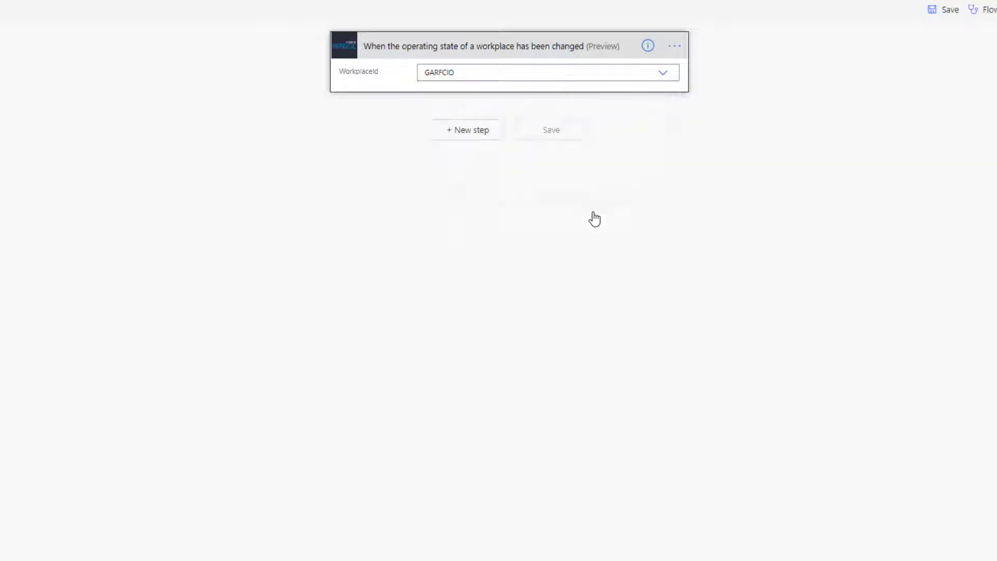
{"action": "left_click", "coordinate": [487, 139]}
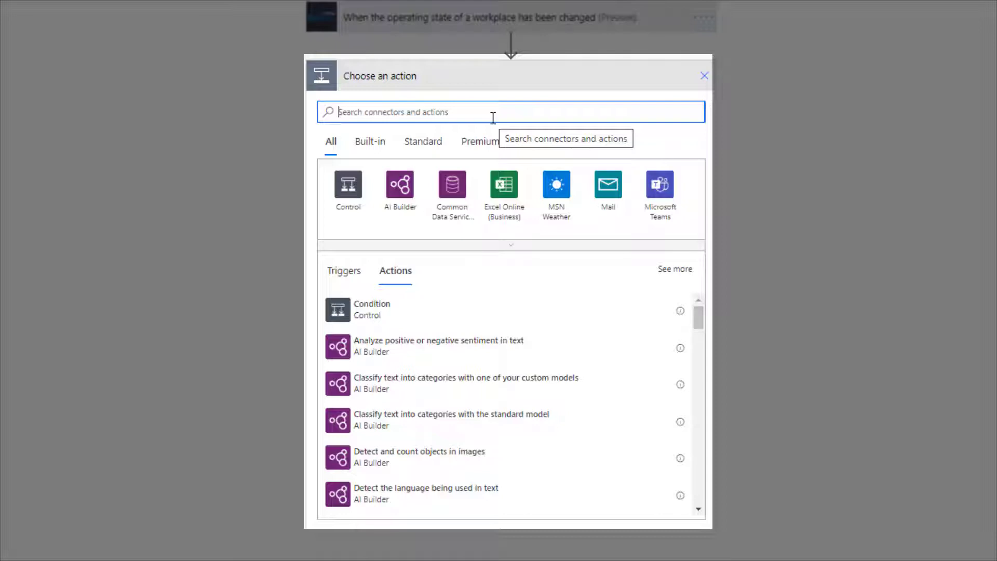
Step: Search actions for 'outlook' and add Office 365 Outlook's Send an email (V2)
{"action": "type", "text": "t"}
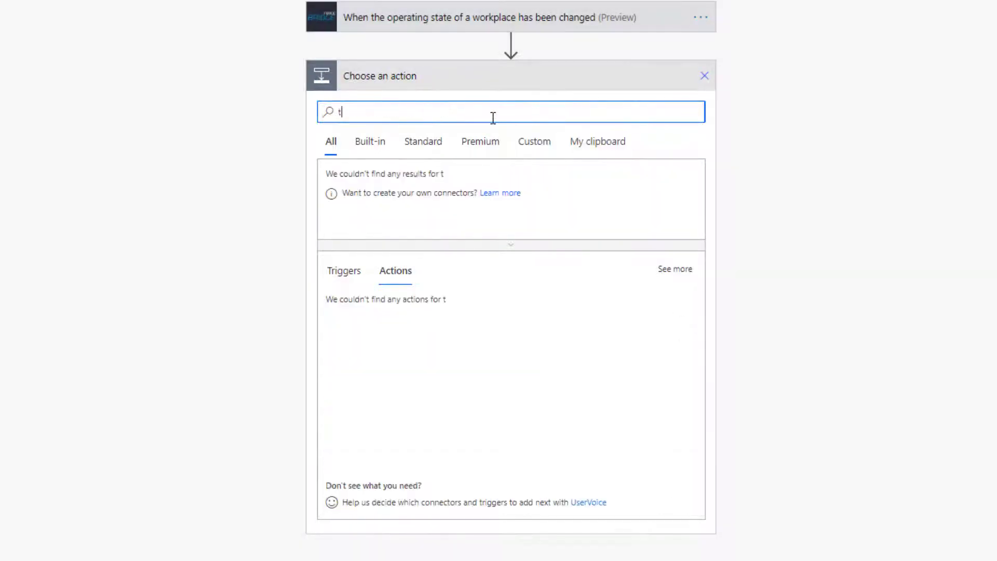
{"action": "type", "text": "witter"}
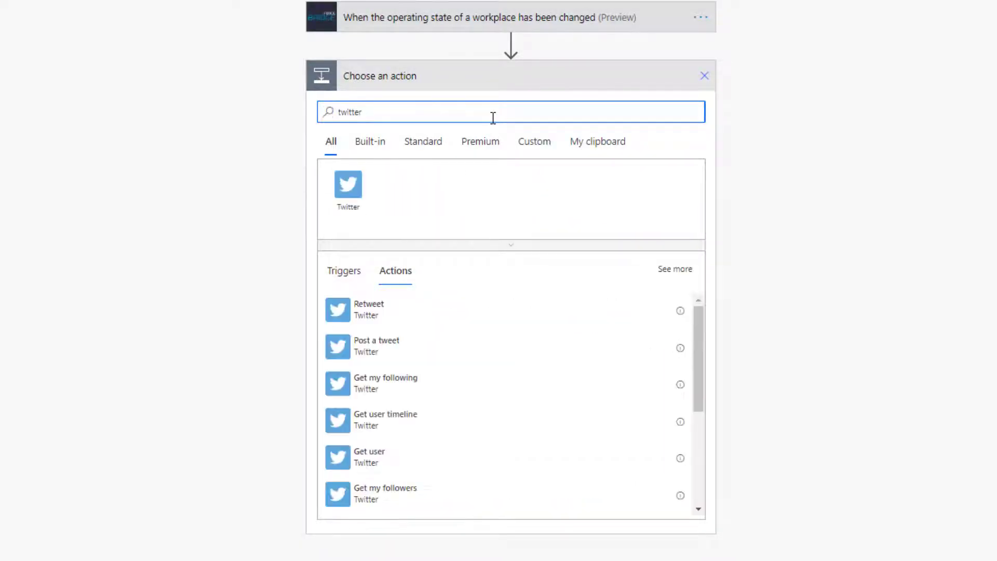
{"action": "key", "text": "BackSpace"}
{"action": "key", "text": "BackSpace"}
{"action": "key", "text": "BackSpace"}
{"action": "key", "text": "BackSpace"}
{"action": "key", "text": "BackSpace"}
{"action": "key", "text": "BackSpace"}
{"action": "key", "text": "BackSpace"}
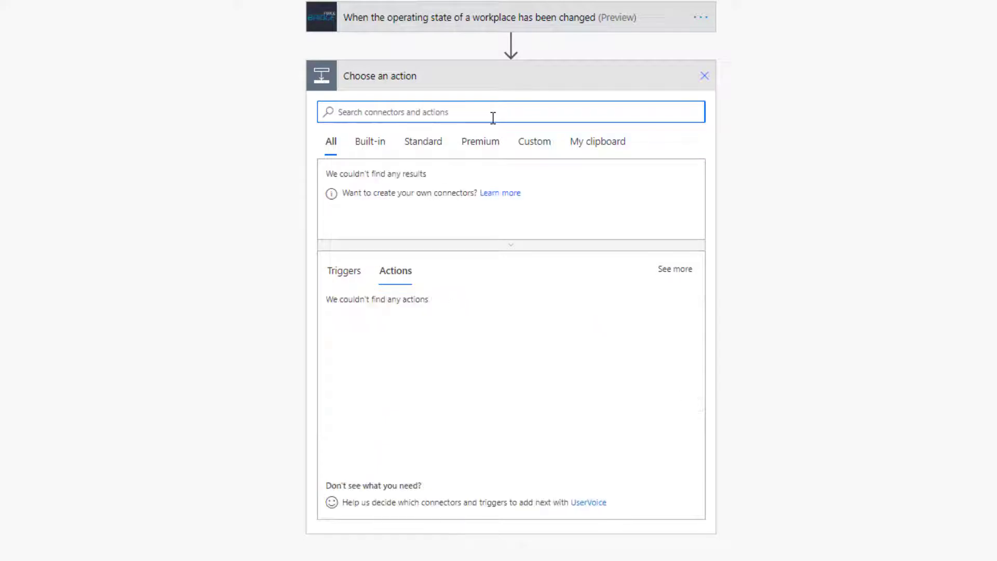
{"action": "type", "text": "trello"}
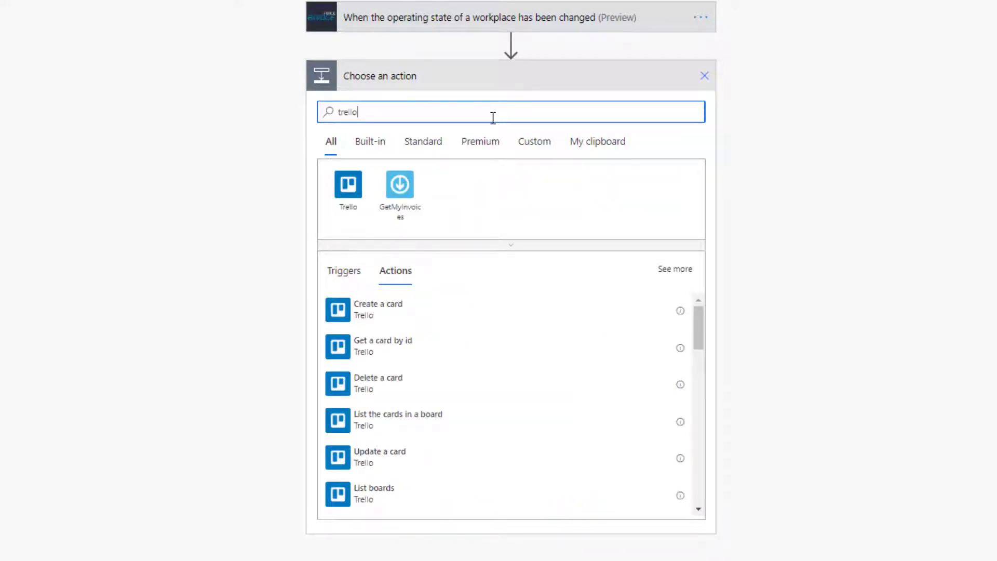
{"action": "key", "text": "BackSpace"}
{"action": "key", "text": "BackSpace"}
{"action": "key", "text": "BackSpace"}
{"action": "key", "text": "BackSpace"}
{"action": "key", "text": "BackSpace"}
{"action": "key", "text": "BackSpace"}
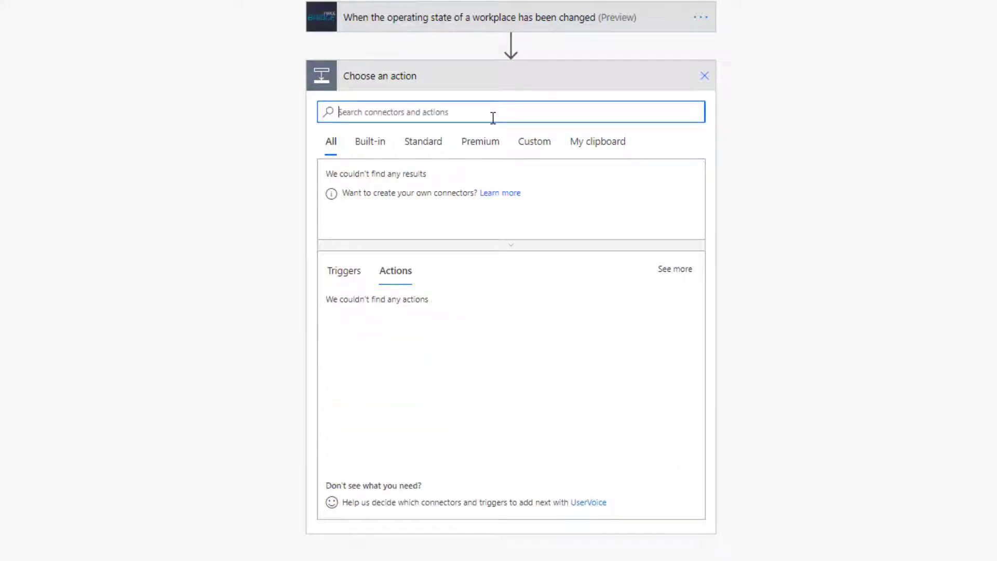
{"action": "type", "text": "outlook"}
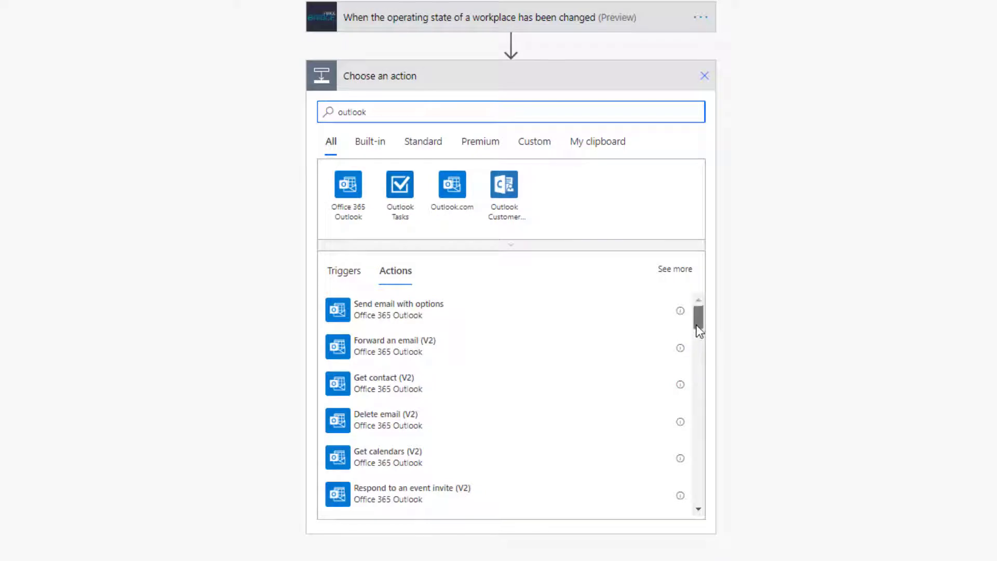
{"action": "scroll", "coordinate": [696, 335], "scroll_direction": "down", "scroll_amount": 6}
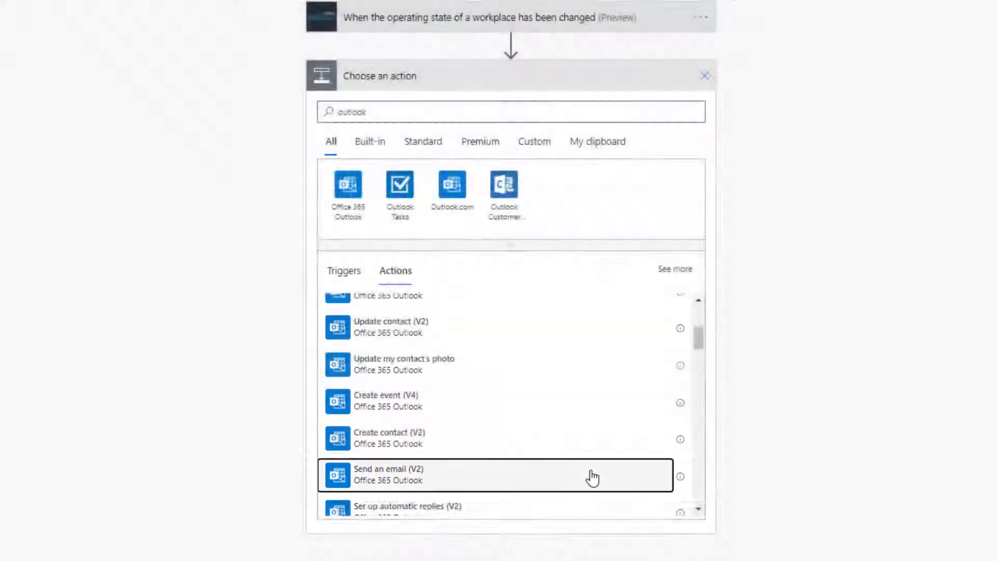
{"action": "left_click", "coordinate": [592, 477]}
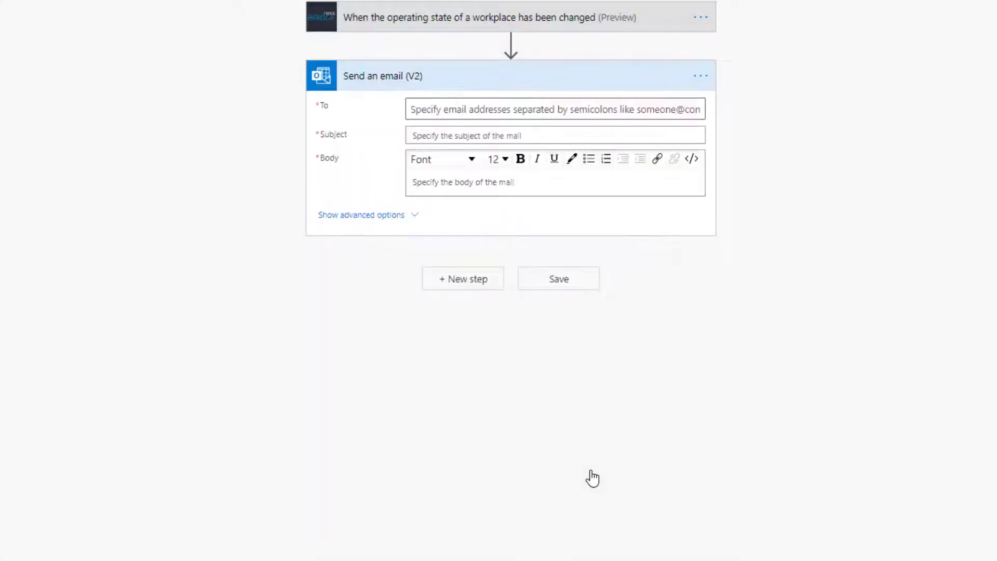
Step: Address the email to the chosen recipient with subject 'The state of workplace [workplaceDescription] has changed'
{"action": "left_click", "coordinate": [471, 111]}
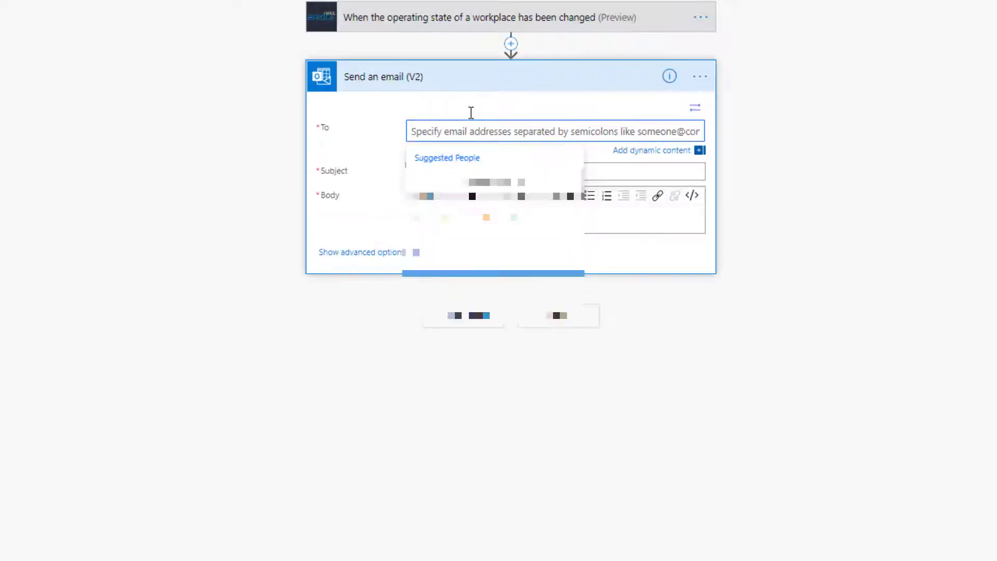
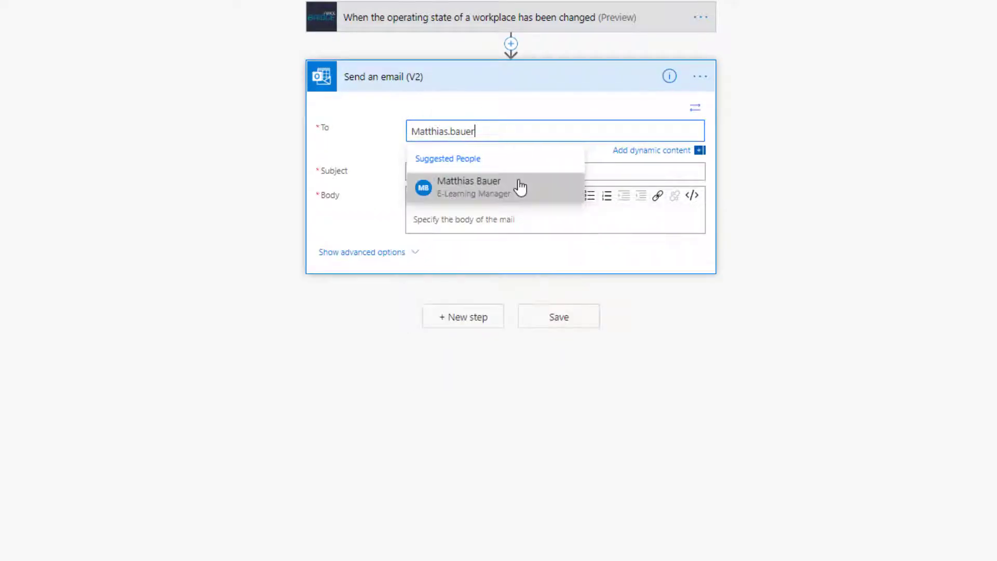
{"action": "left_click", "coordinate": [521, 187]}
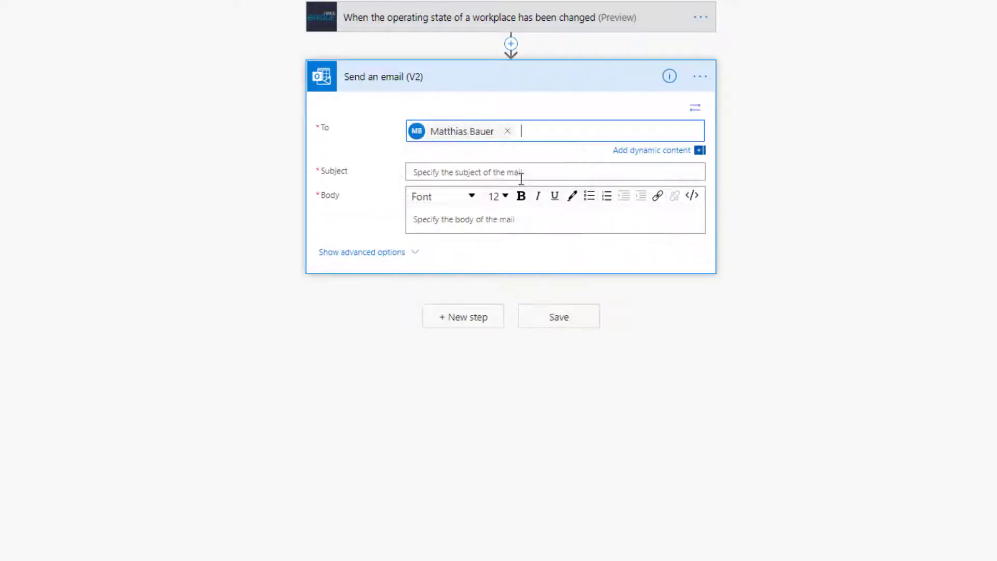
{"action": "left_click", "coordinate": [521, 173]}
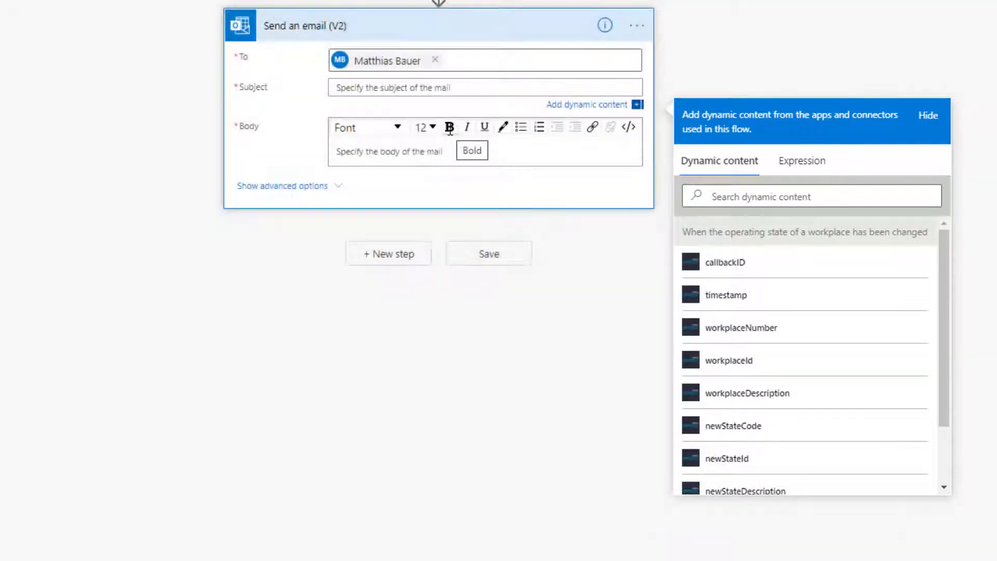
{"action": "type", "text": "The state"}
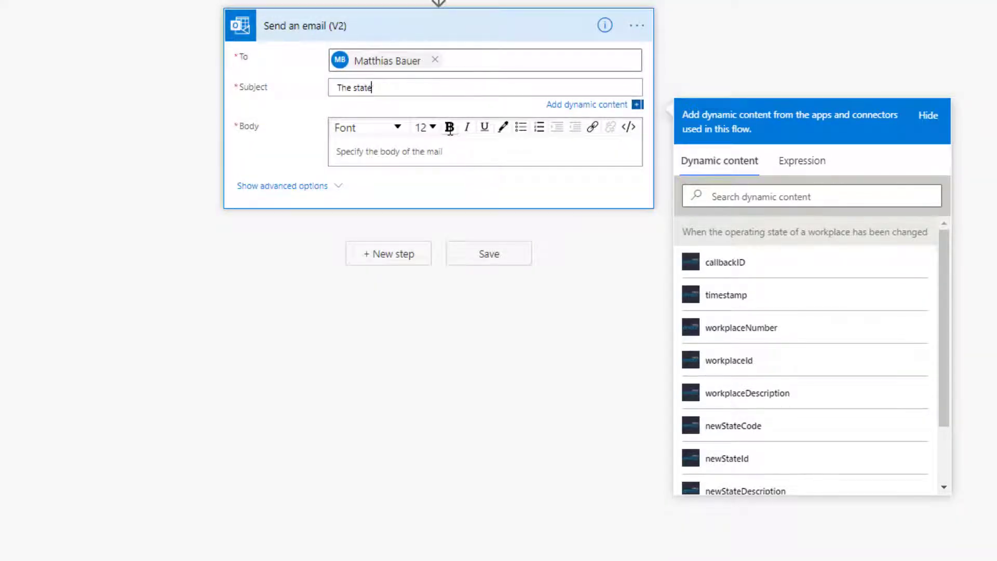
{"action": "type", "text": " of workplace"}
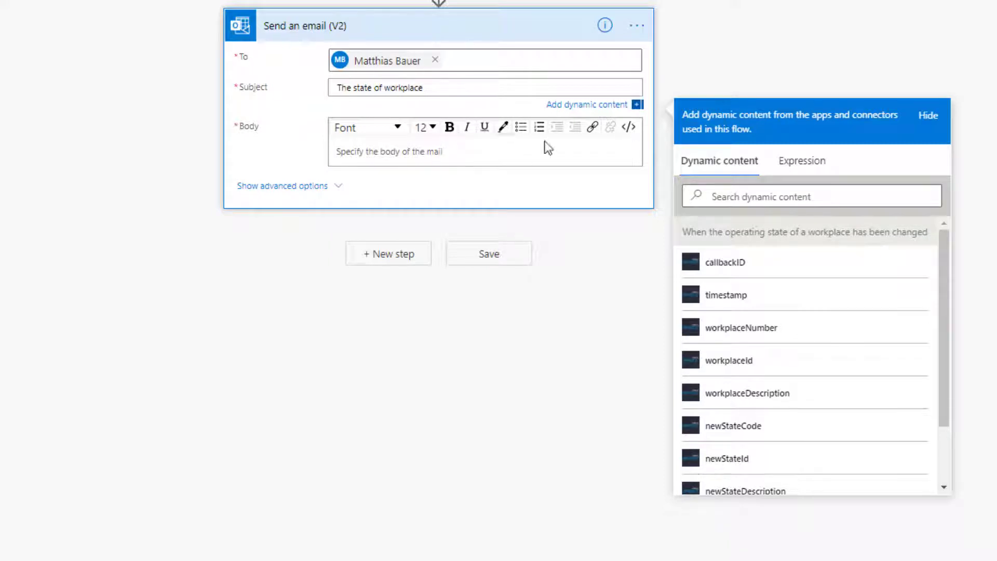
{"action": "left_click", "coordinate": [782, 393]}
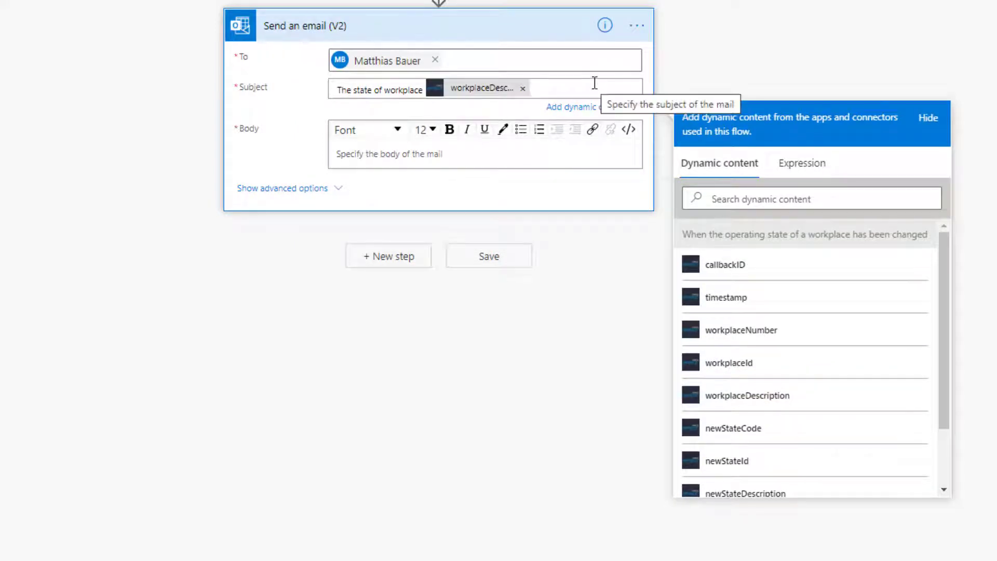
{"action": "type", "text": "has changed"}
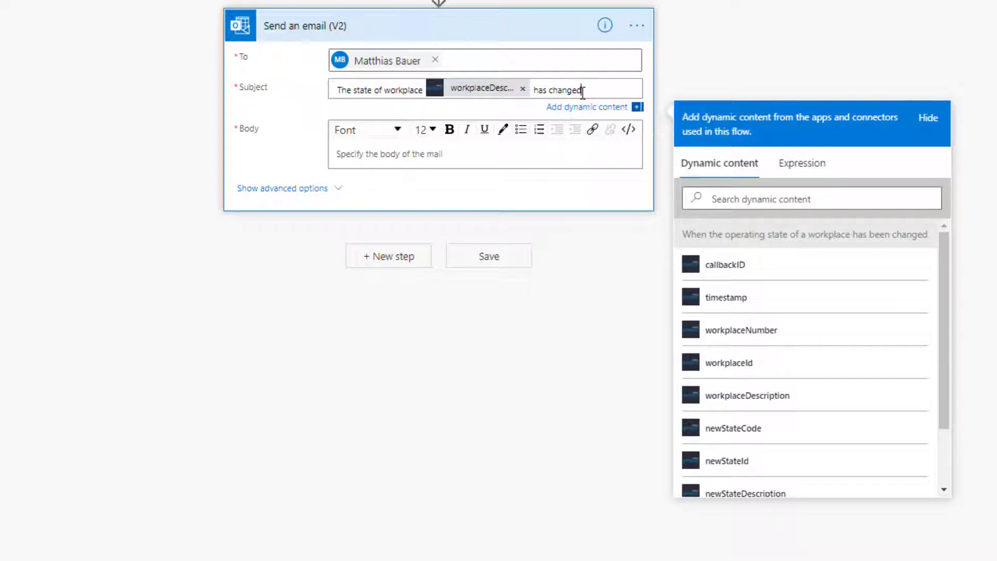
Step: Write the body 'New state: [newStateDescription]' and save the flow
{"action": "left_click", "coordinate": [541, 159]}
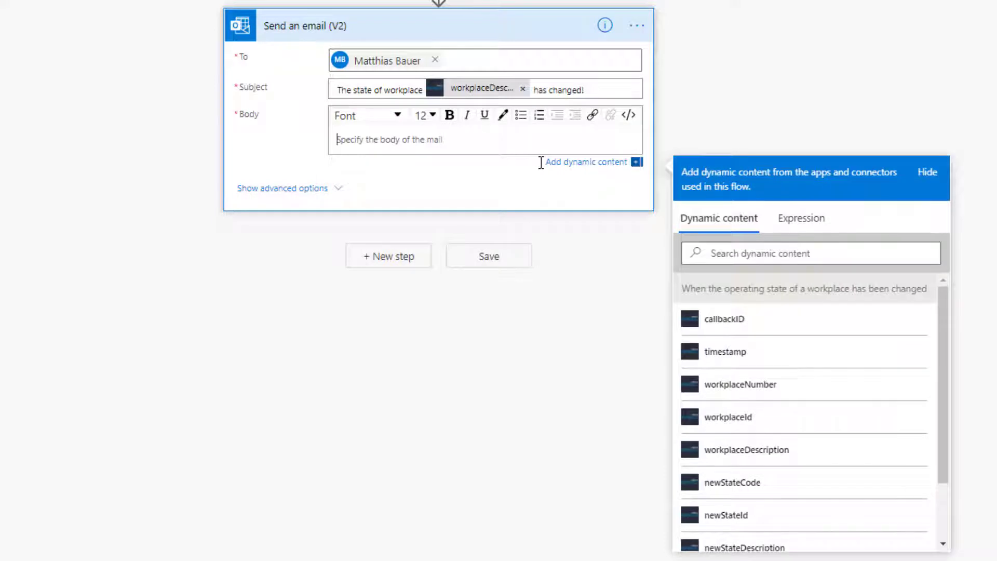
{"action": "type", "text": "New state"}
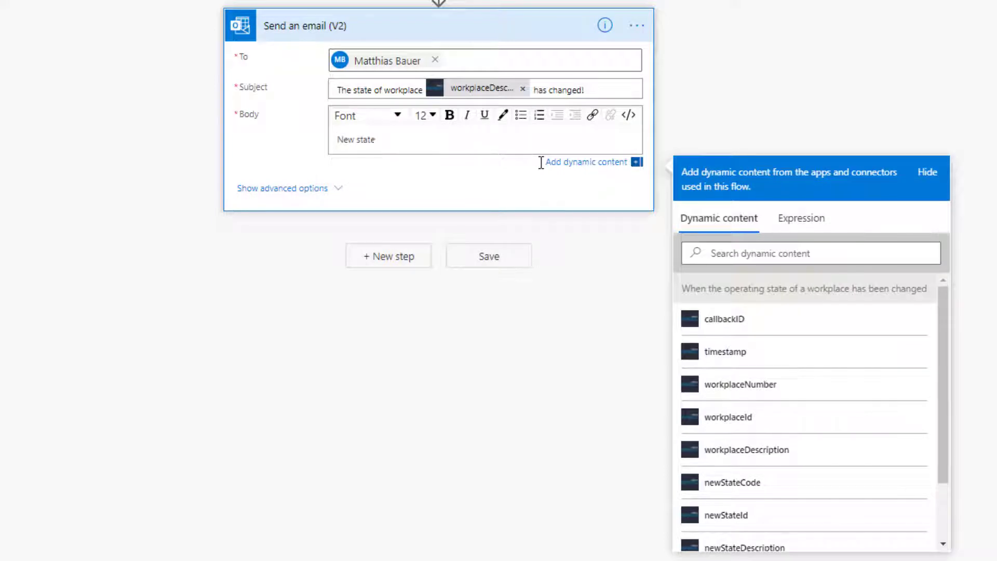
{"action": "type", "text": ":"}
{"action": "left_click_drag", "start_coordinate": [944, 447], "coordinate": [946, 478]}
{"action": "left_click", "coordinate": [909, 502]}
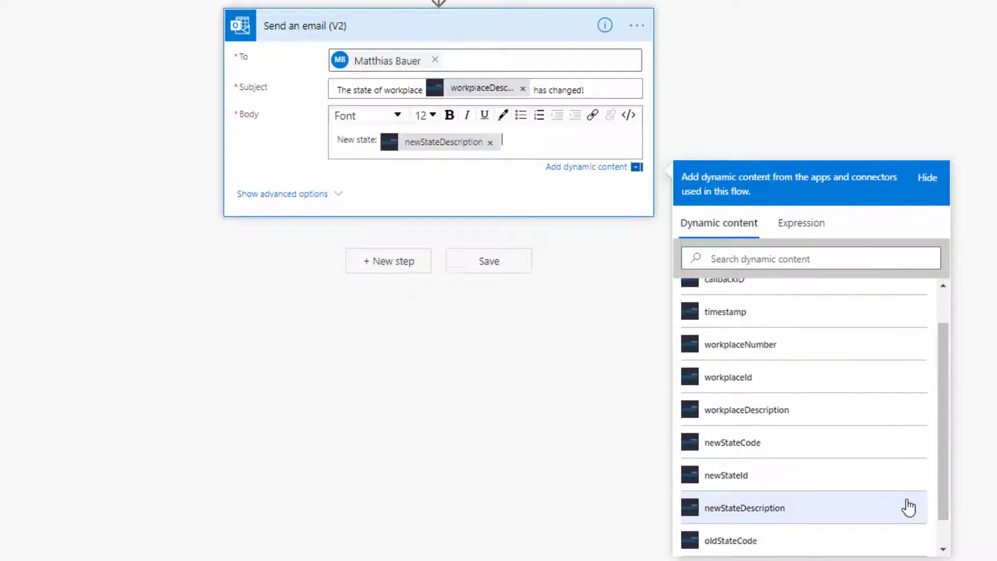
{"action": "left_click", "coordinate": [513, 274]}
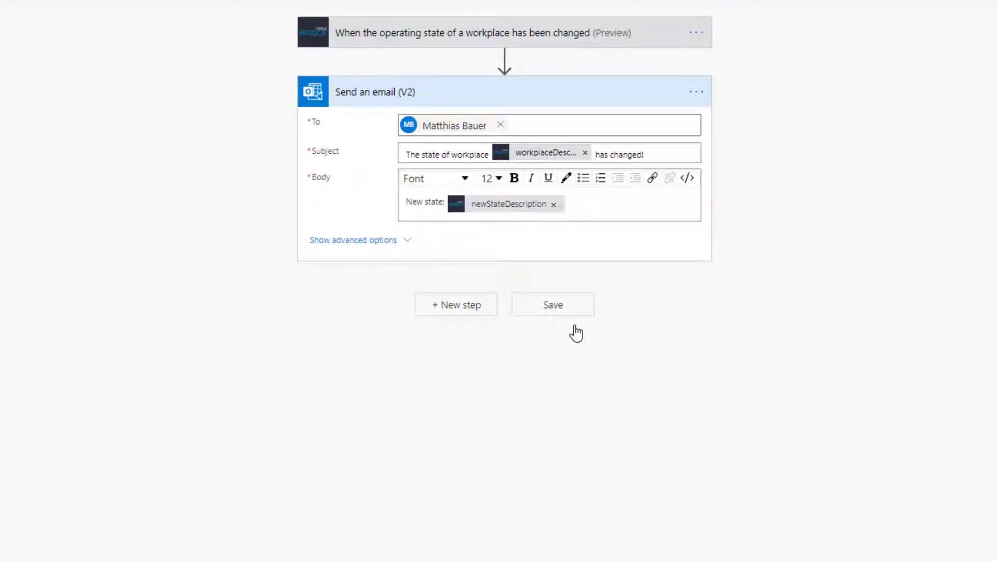
Step: Insert a FORCAM FORCE Bridge 'Get operating state by Id' action before the email, using oldStateId
{"action": "left_click", "coordinate": [505, 59]}
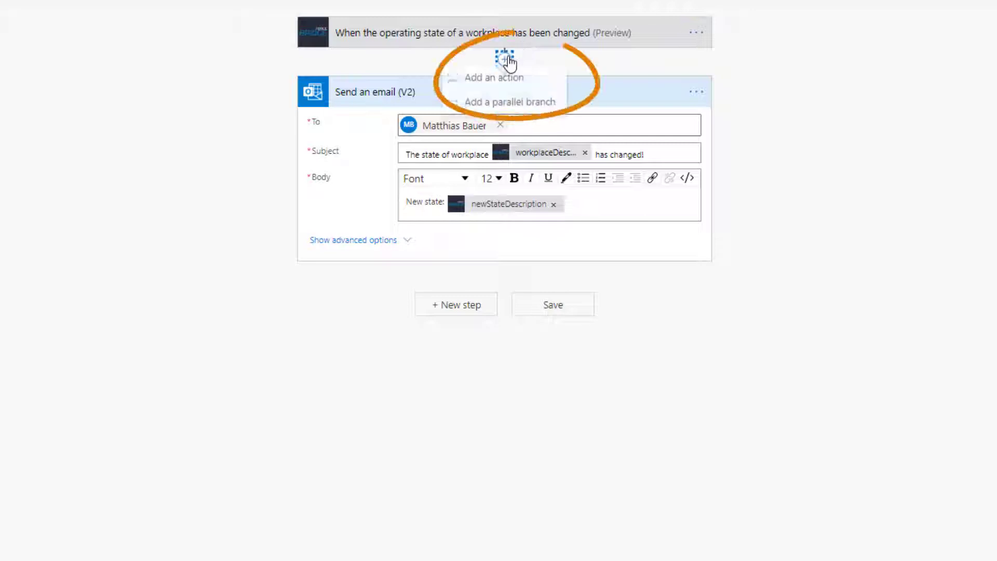
{"action": "left_click", "coordinate": [530, 80]}
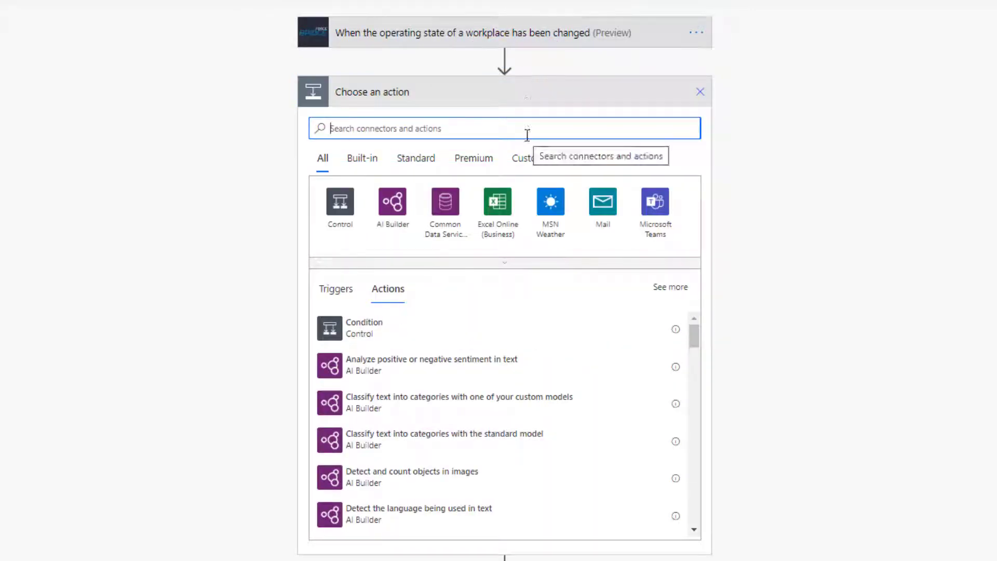
{"action": "type", "text": "forcam force"}
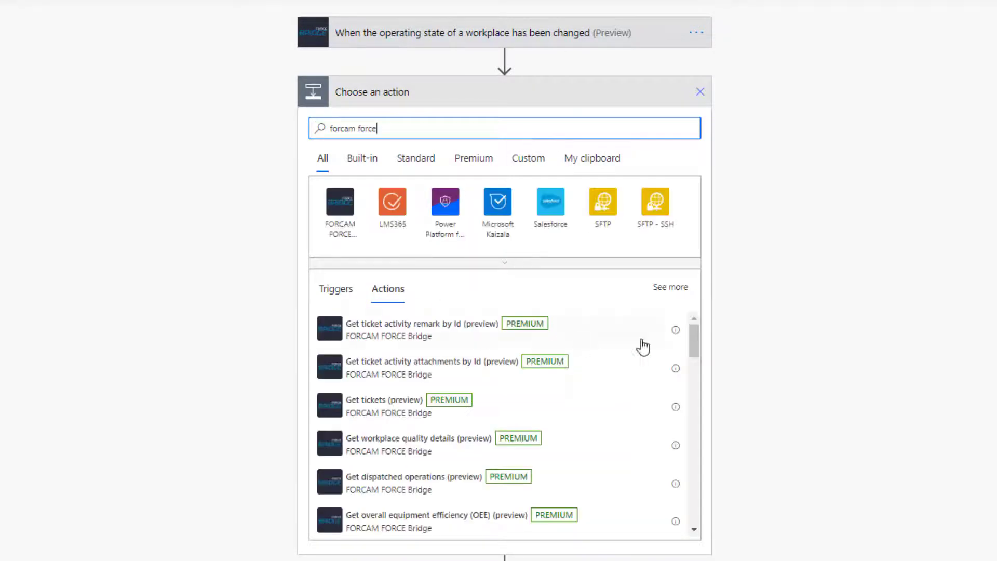
{"action": "left_click_drag", "start_coordinate": [693, 342], "coordinate": [692, 379]}
{"action": "left_click", "coordinate": [459, 497]}
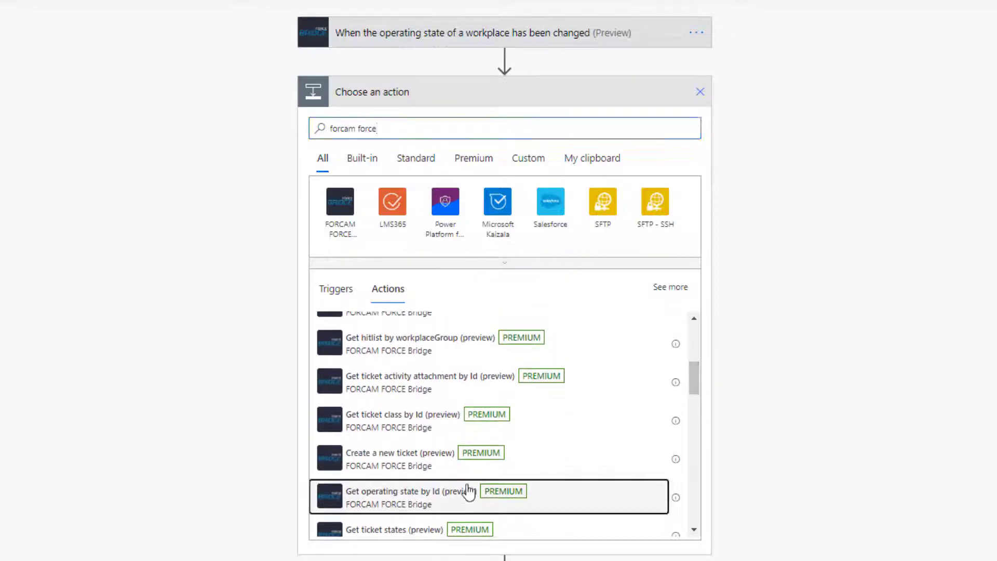
{"action": "left_click", "coordinate": [661, 123]}
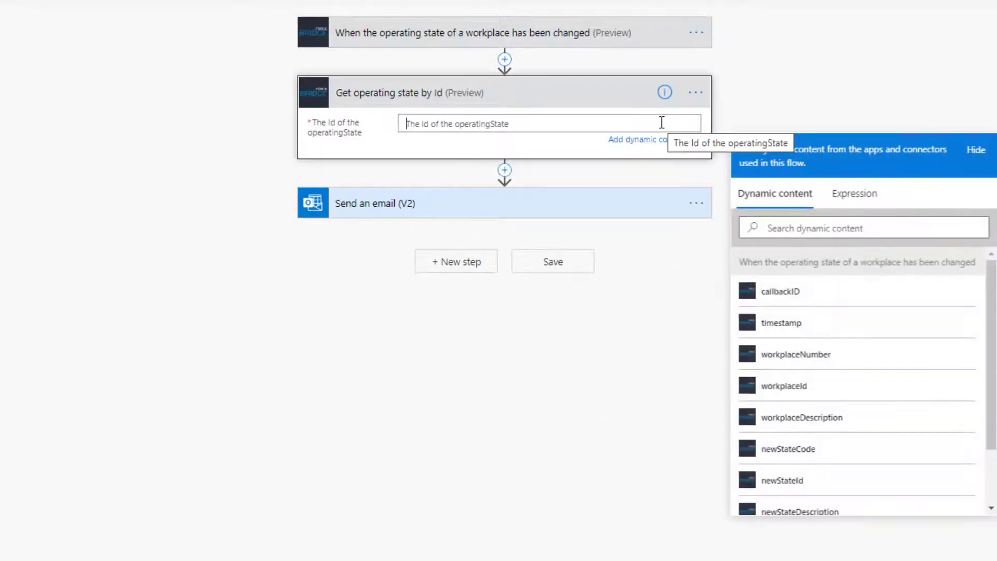
{"action": "scroll", "coordinate": [987, 302], "scroll_direction": "down", "scroll_amount": 3}
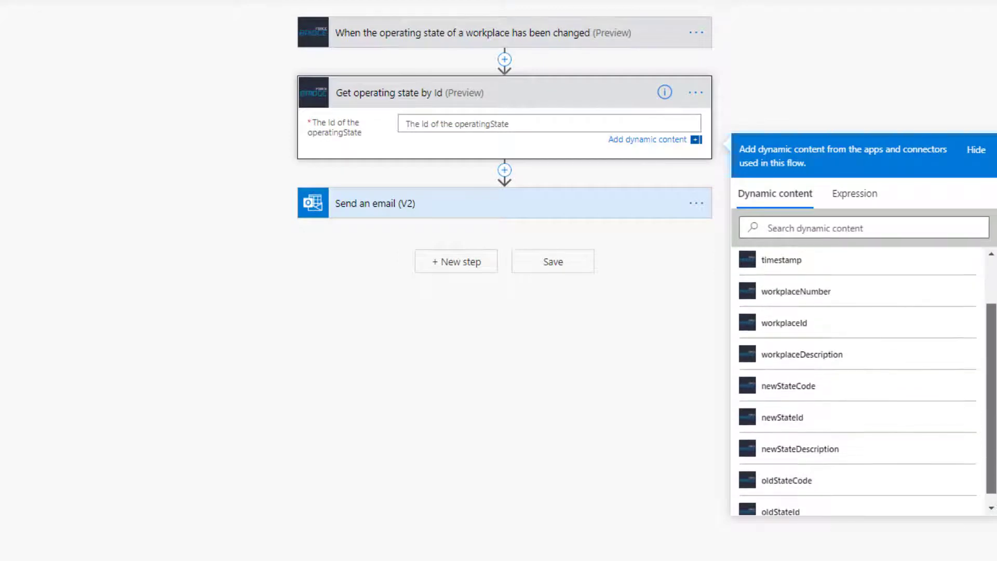
{"action": "left_click", "coordinate": [871, 514]}
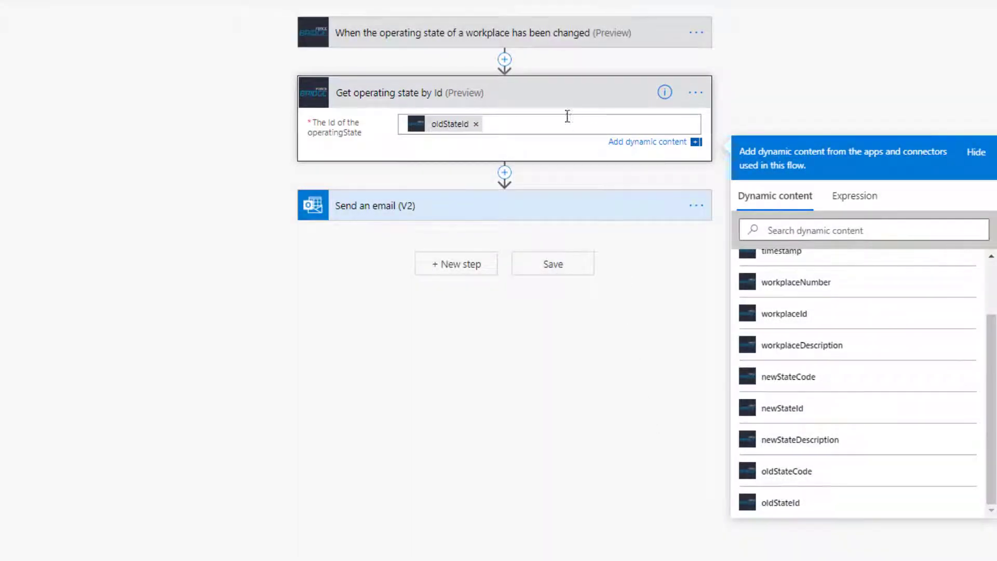
Step: Rename the state lookup step to 'Get details about the old state'
{"action": "left_click", "coordinate": [551, 93]}
{"action": "left_click", "coordinate": [699, 93]}
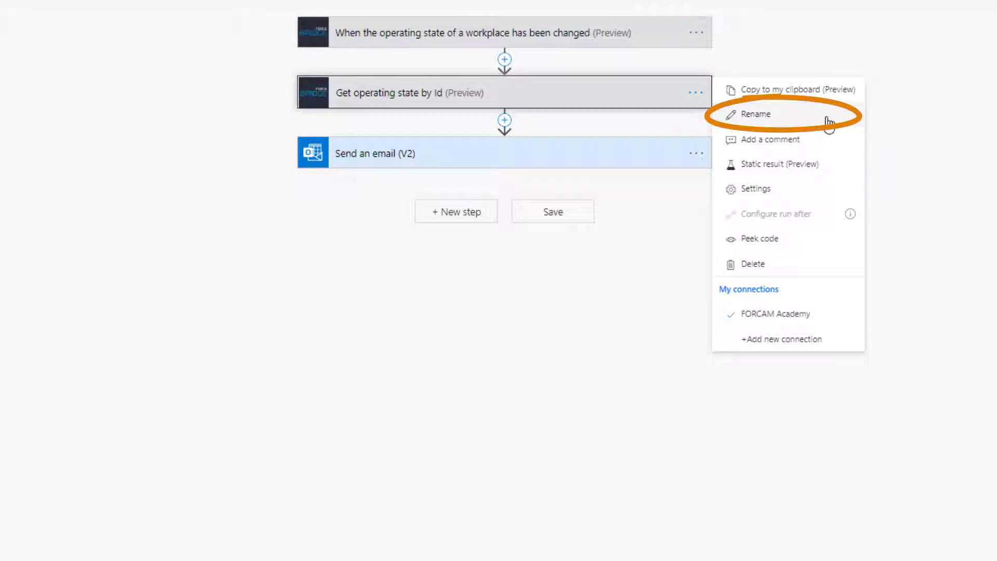
{"action": "left_click", "coordinate": [829, 124]}
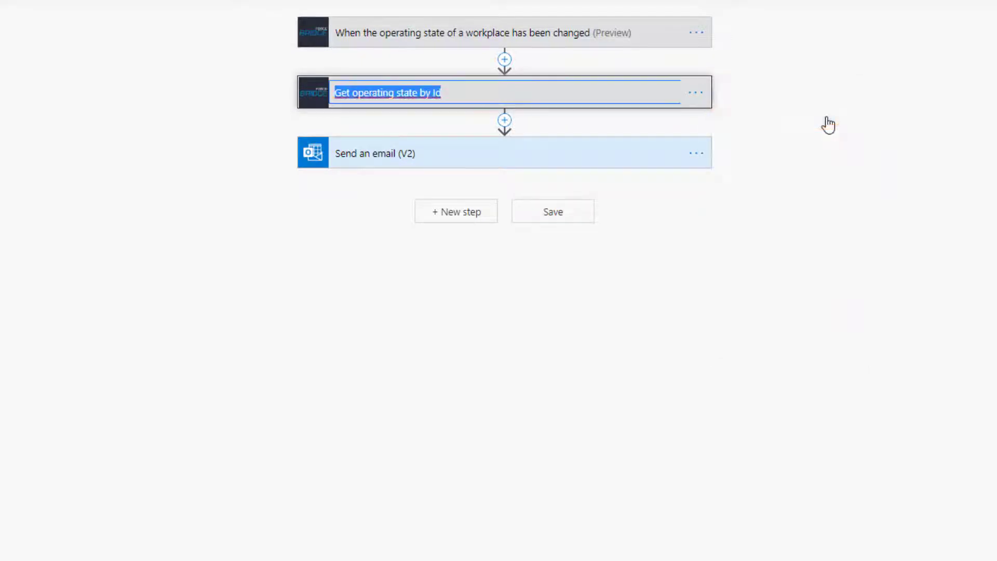
{"action": "type", "text": "Get det"}
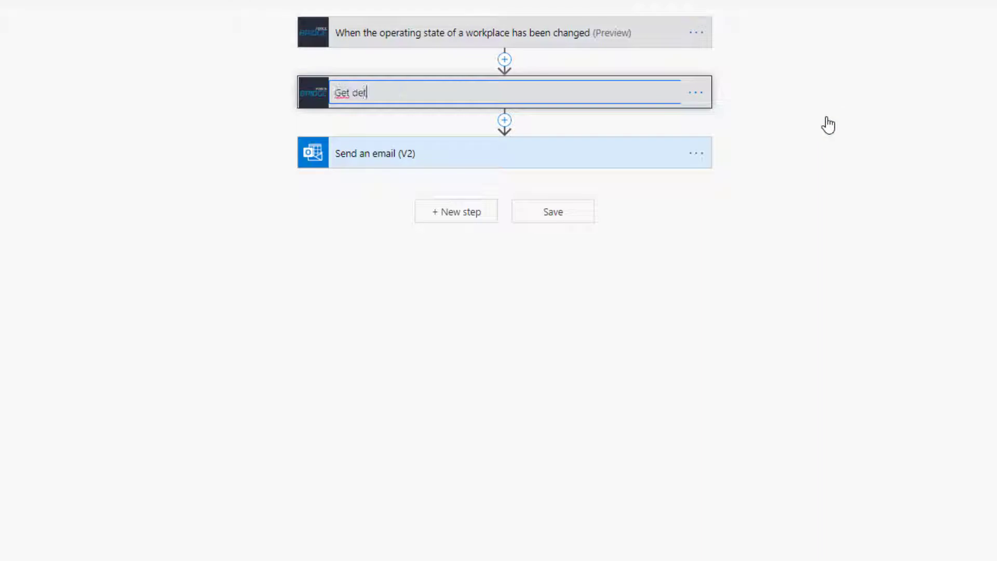
{"action": "type", "text": "ails about the "}
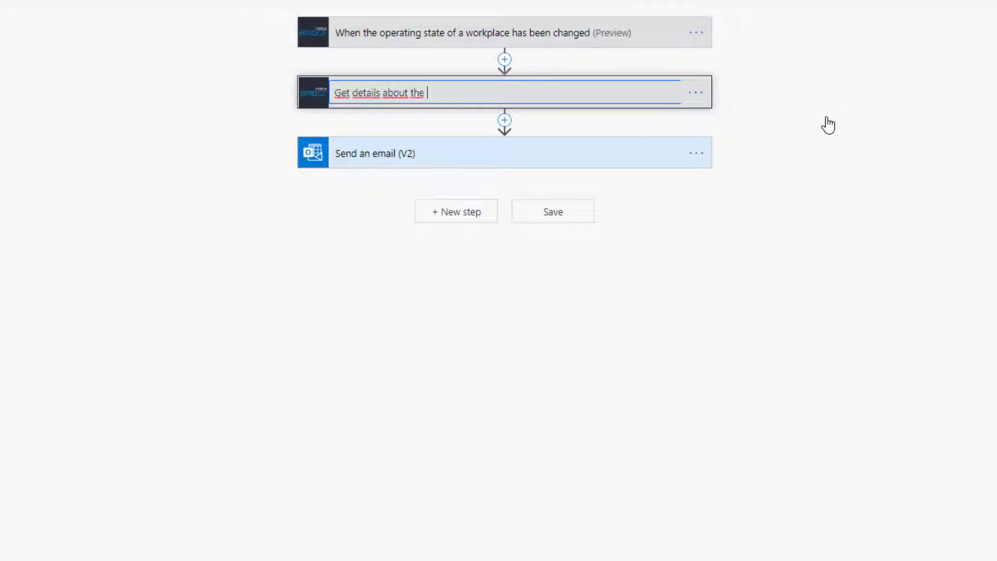
{"action": "type", "text": "old state"}
{"action": "left_click", "coordinate": [827, 176]}
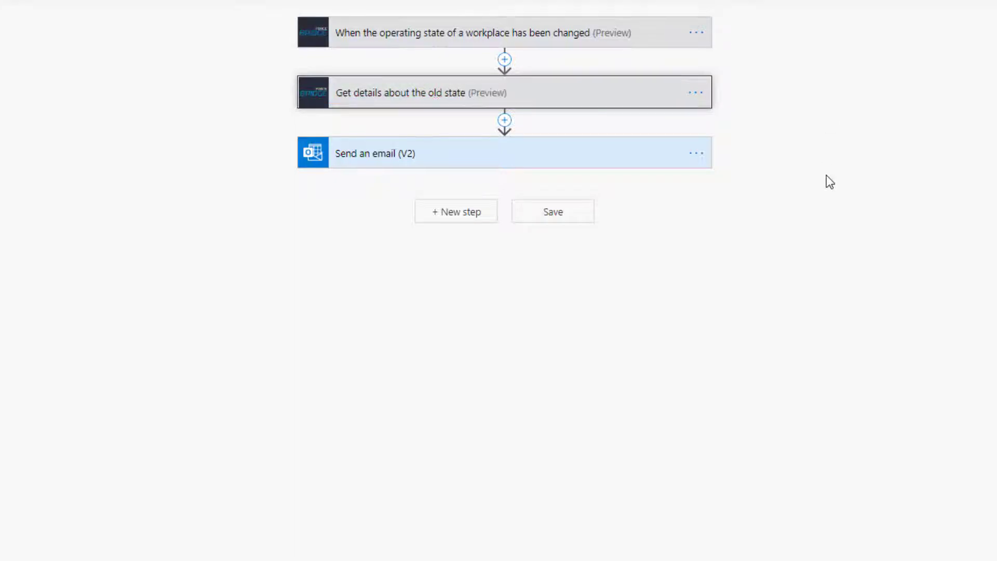
{"action": "left_click", "coordinate": [598, 155]}
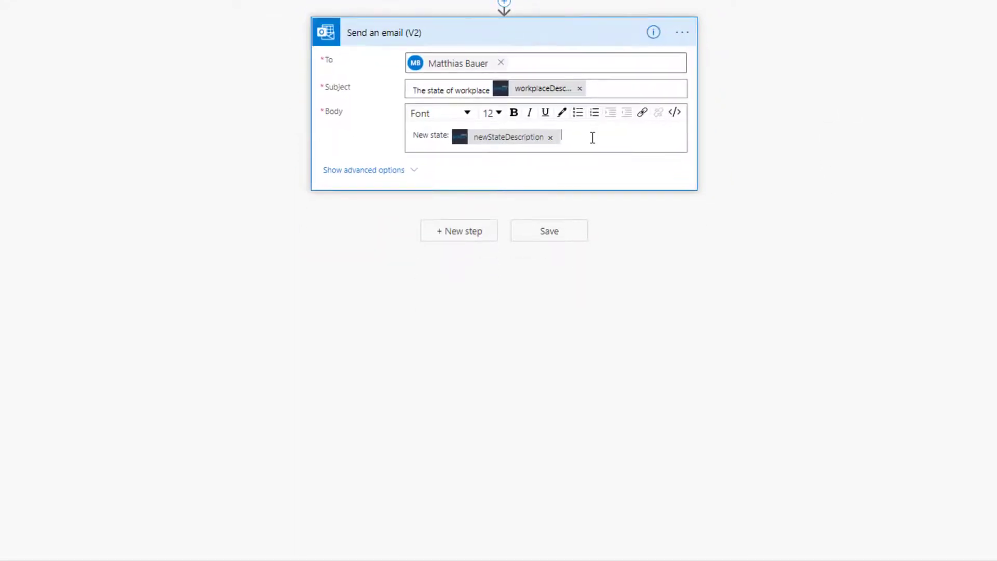
Step: Add 'Old state: [description]' on a new body line and save the flow
{"action": "left_click", "coordinate": [593, 137]}
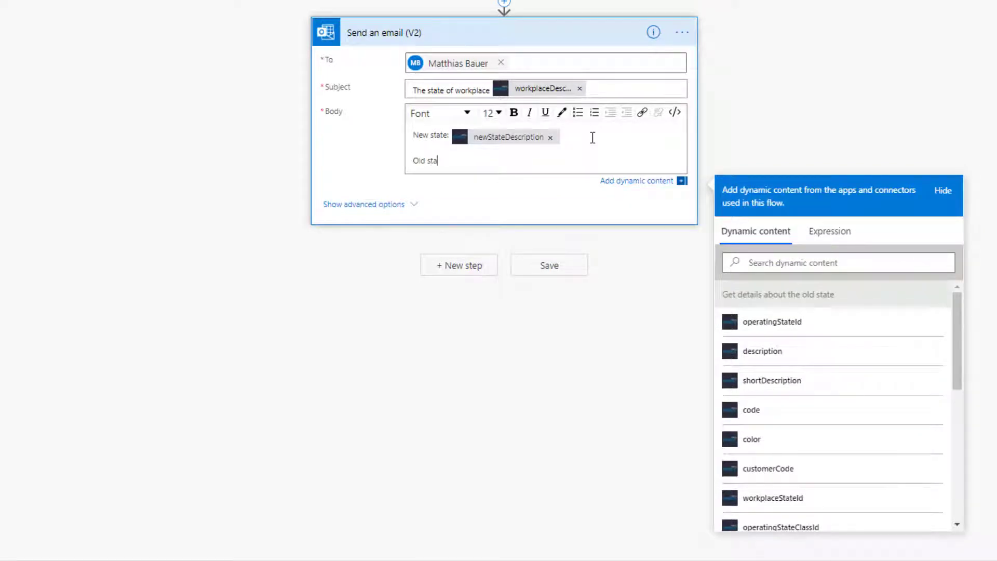
{"action": "left_click", "coordinate": [895, 363]}
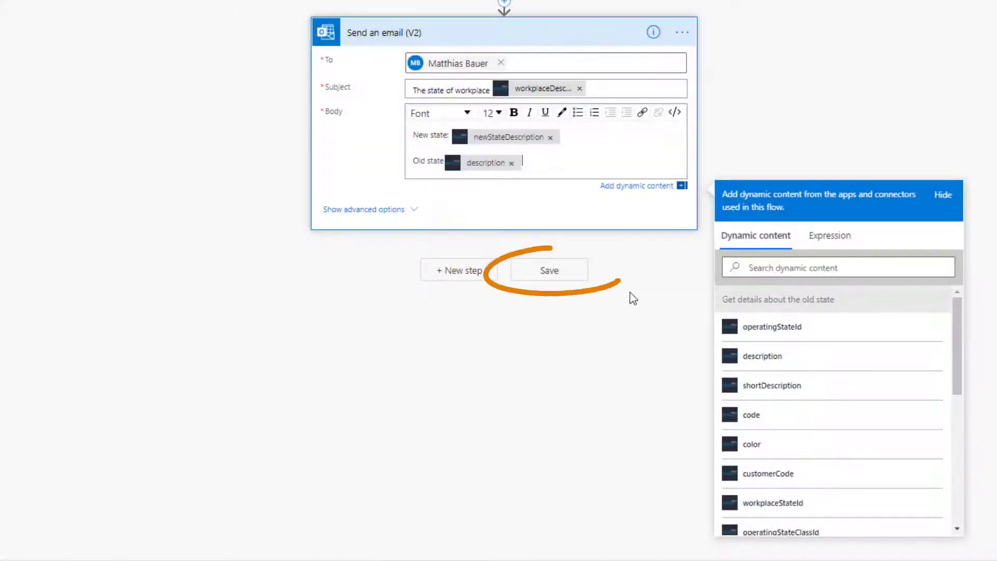
{"action": "left_click", "coordinate": [572, 281]}
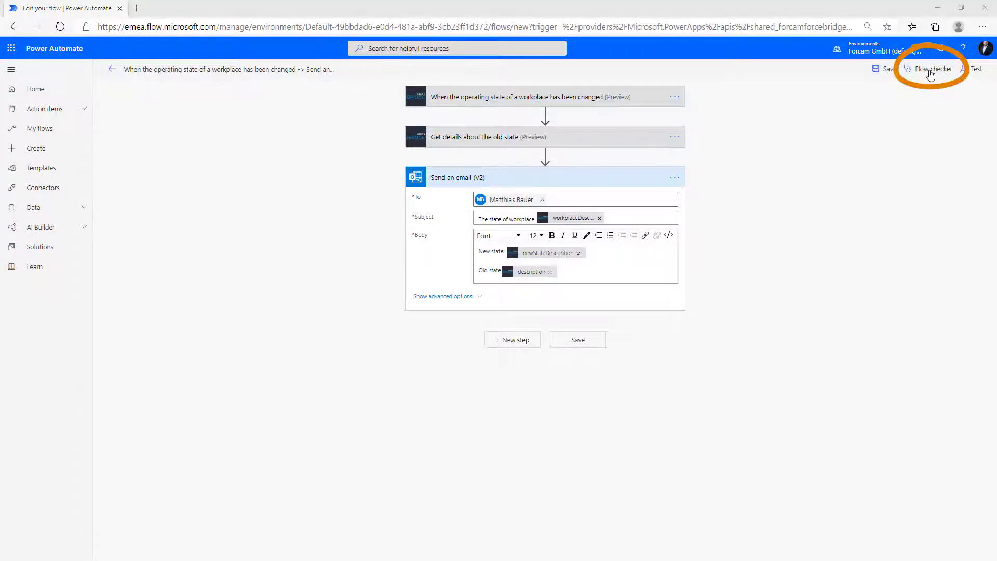
Step: Run the Flow checker, confirming 0 errors and 0 warnings
{"action": "left_click", "coordinate": [931, 74]}
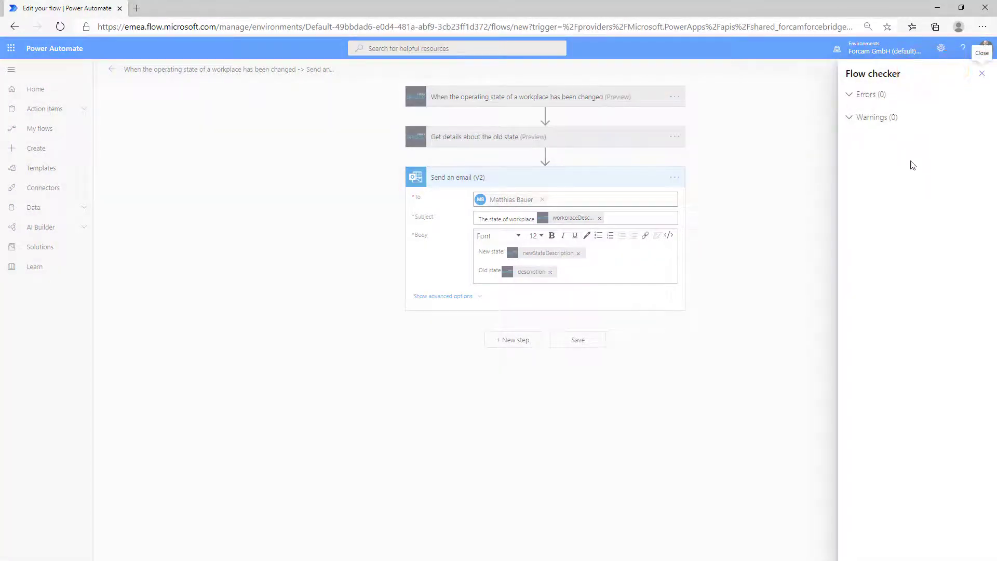
{"action": "left_click", "coordinate": [982, 75]}
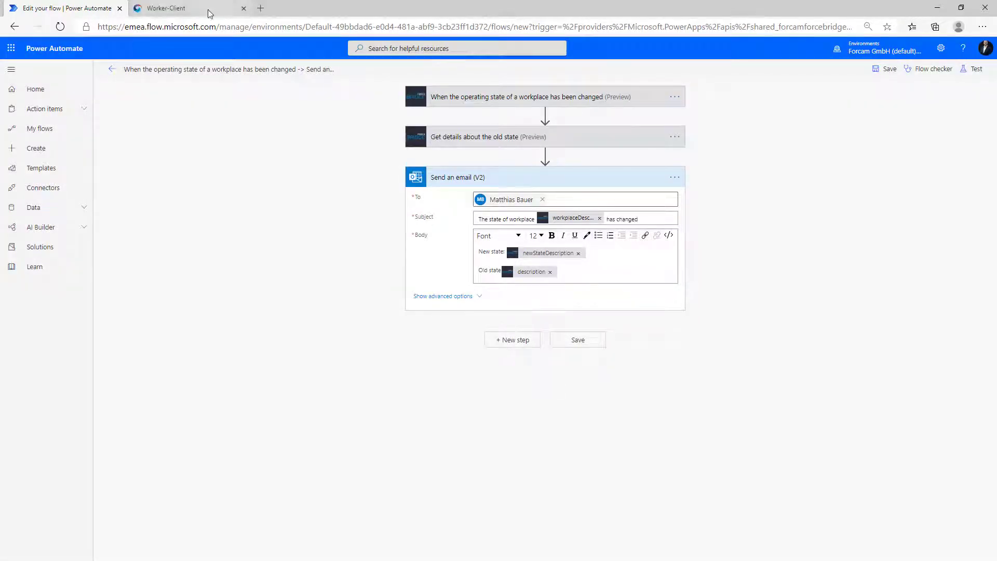
{"action": "left_click", "coordinate": [207, 10]}
Step: Set the GARFCIO operation to Setup and open the email reporting Setup, previously Free capacity
{"action": "left_click", "coordinate": [959, 128]}
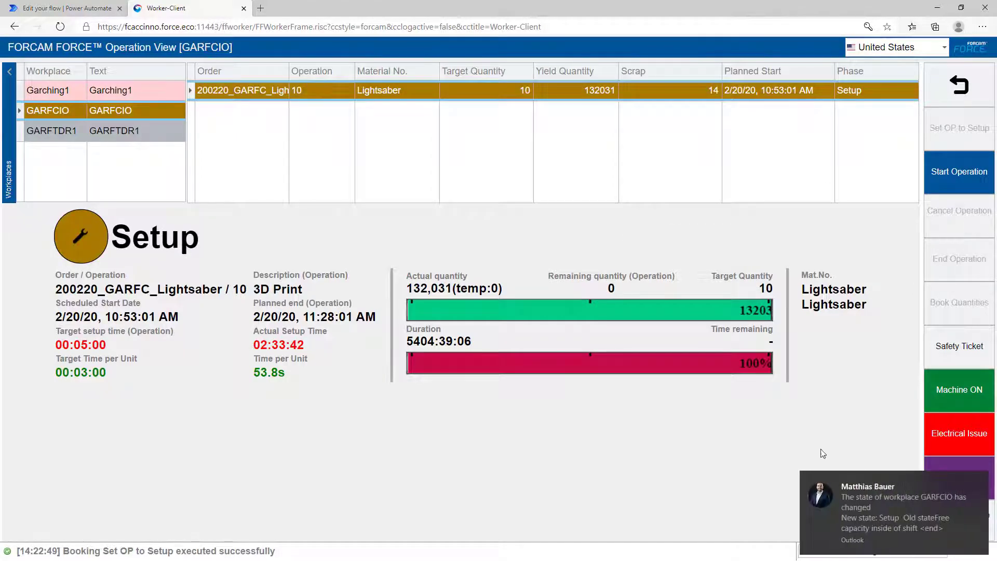
{"action": "left_click", "coordinate": [857, 500]}
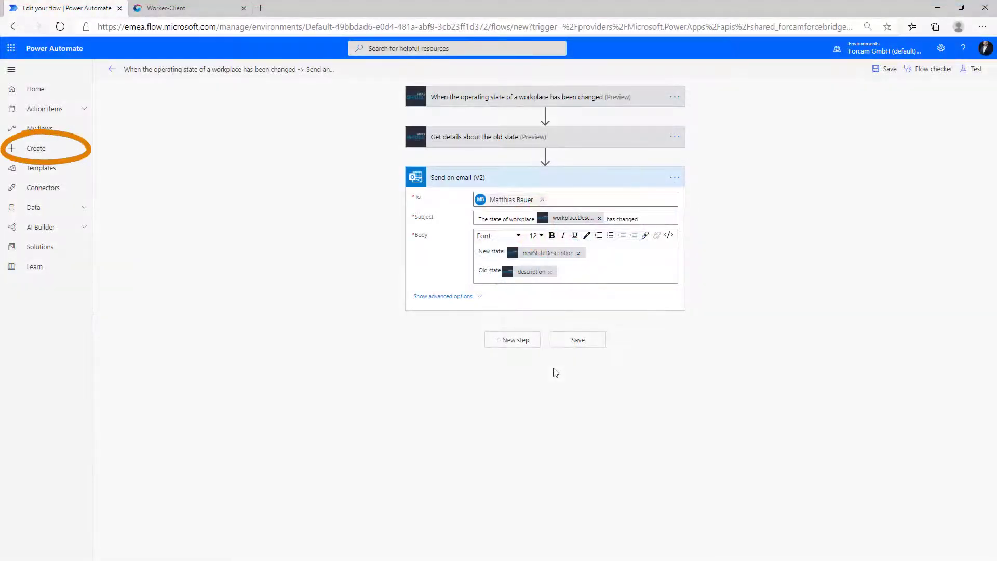
Step: Create a scheduled flow named 'OEE comparison' repeating every 1 day
{"action": "left_click", "coordinate": [37, 148]}
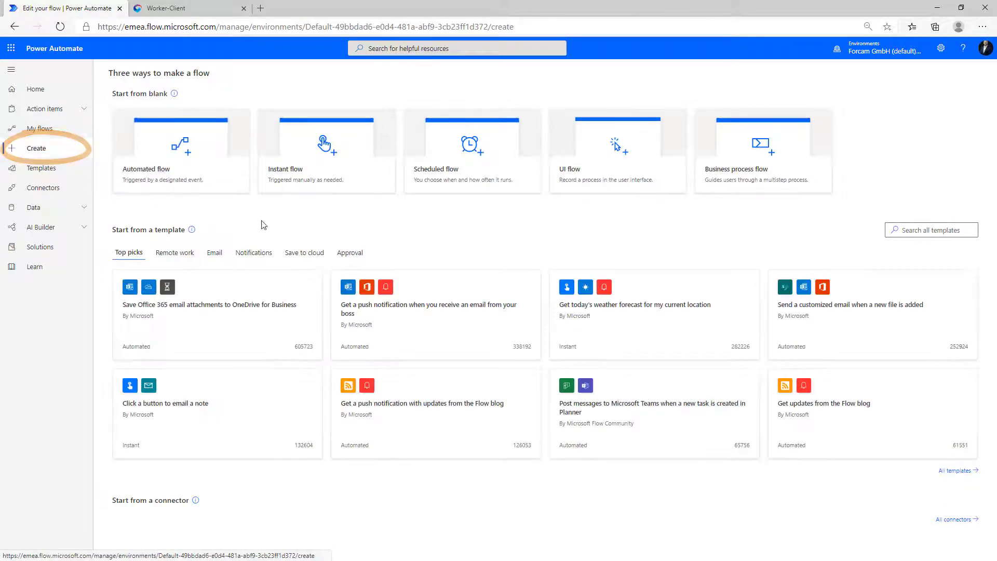
{"action": "left_click", "coordinate": [446, 166]}
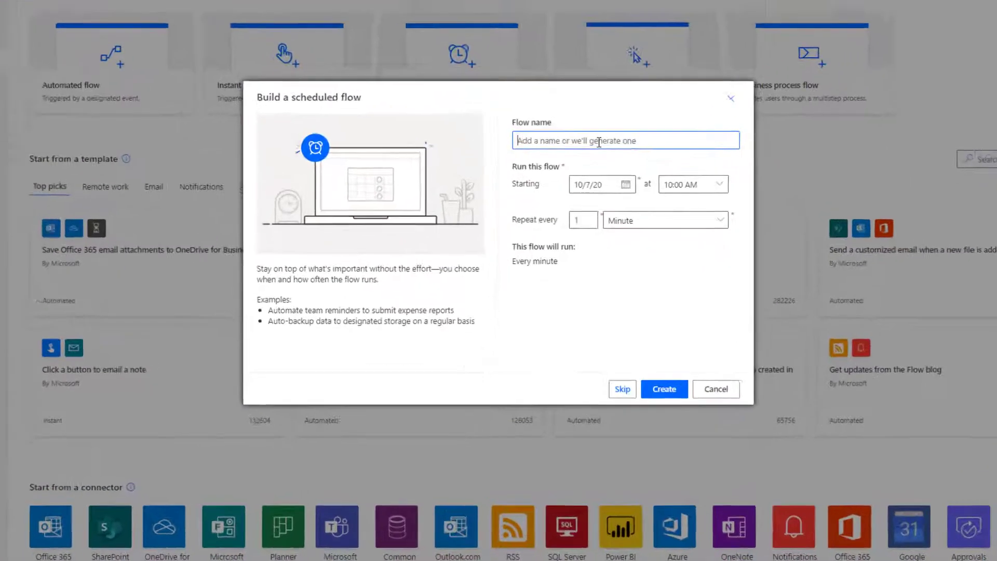
{"action": "type", "text": "OEE comparis"}
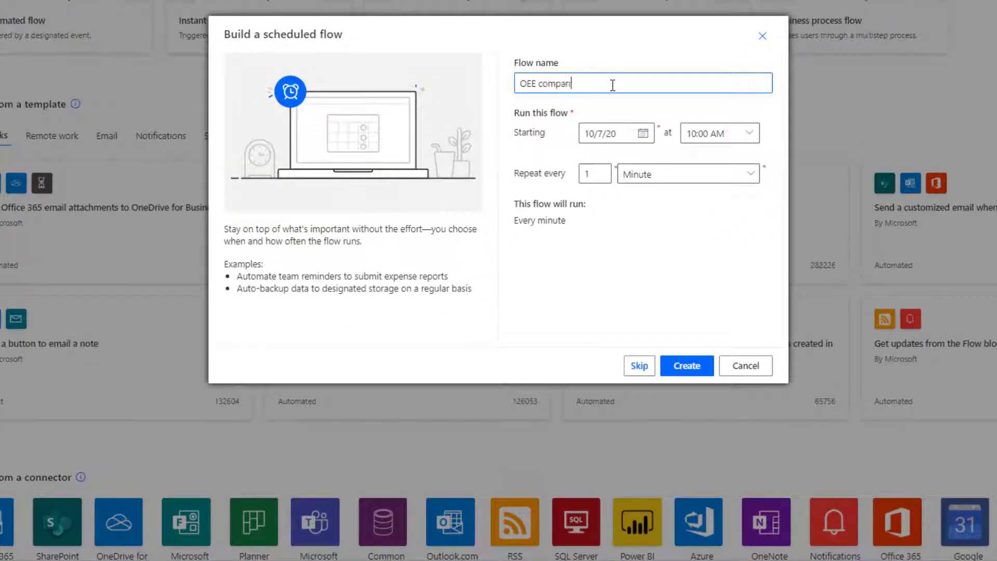
{"action": "type", "text": "on"}
{"action": "left_click", "coordinate": [631, 174]}
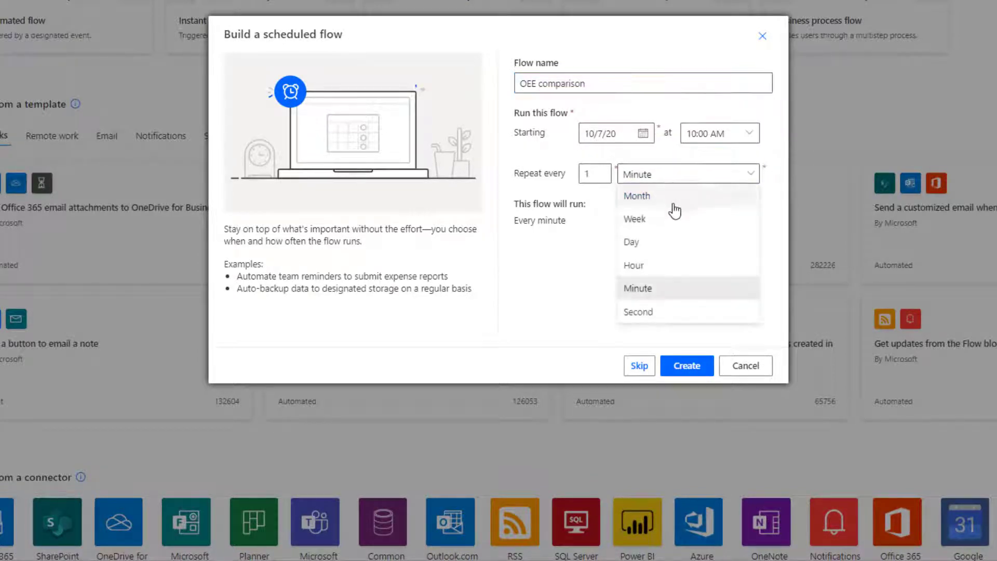
{"action": "left_click", "coordinate": [679, 247]}
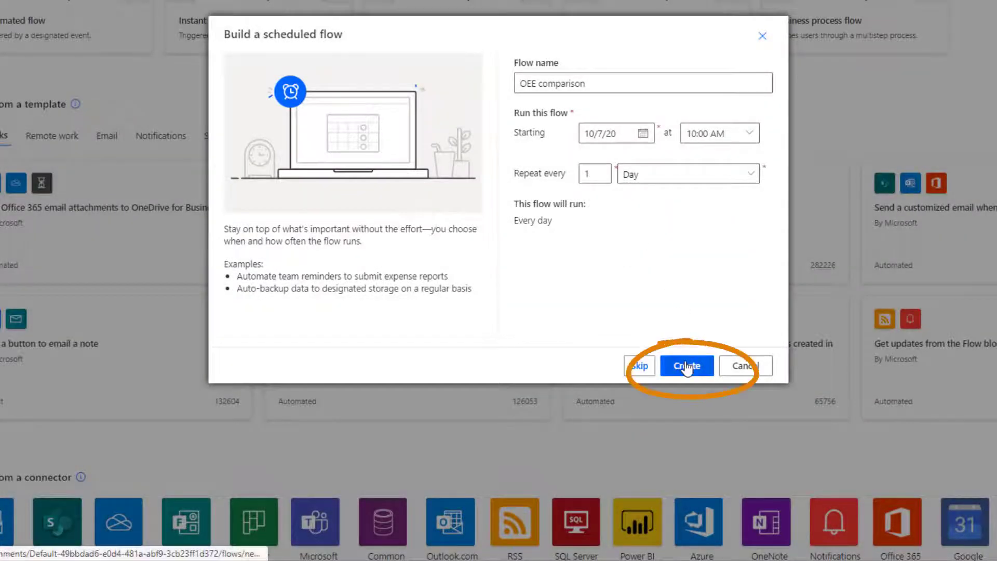
{"action": "left_click", "coordinate": [687, 367]}
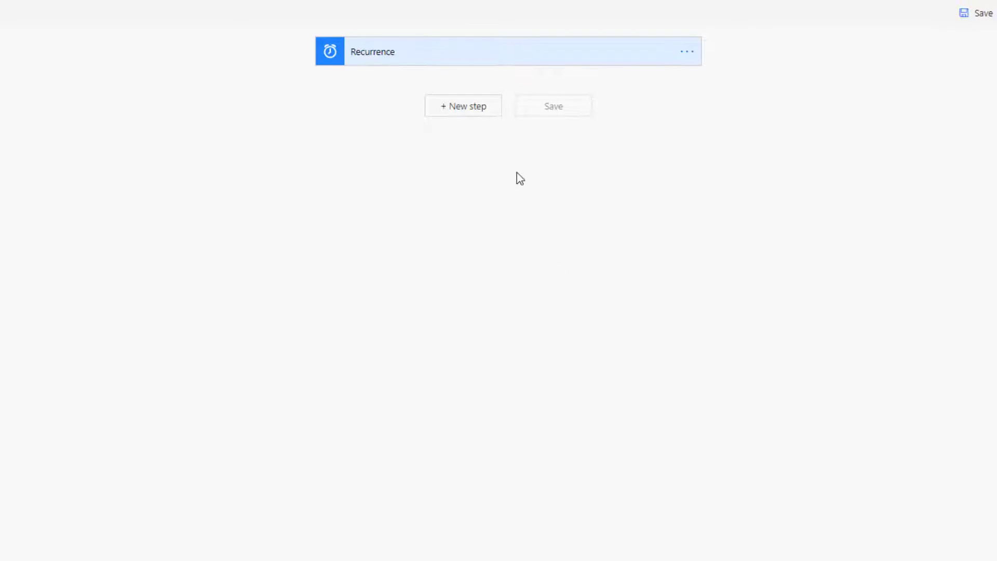
Step: Search actions for 'oee' and add Get overall equipment efficiency (OEE) after Recurrence
{"action": "left_click", "coordinate": [539, 61]}
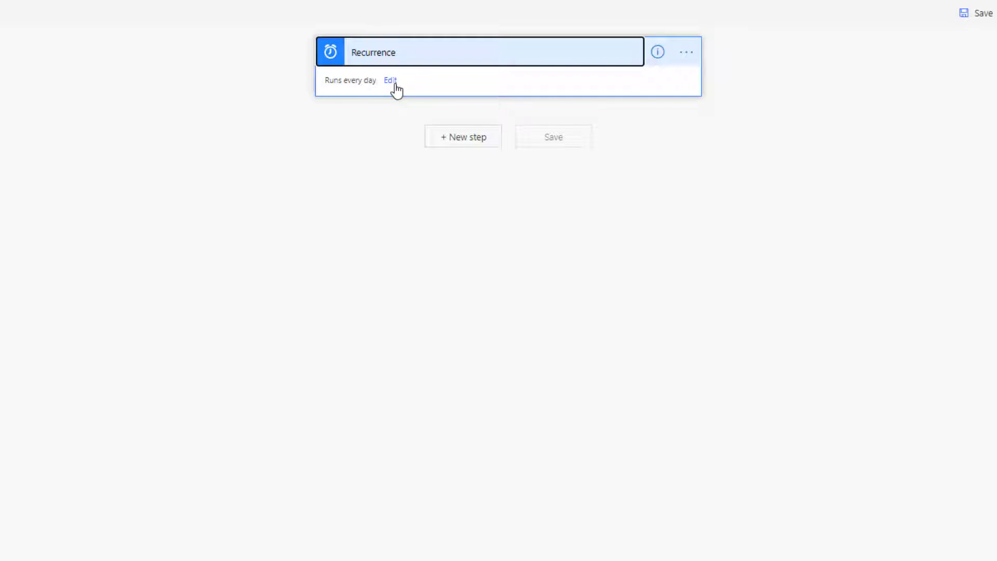
{"action": "left_click", "coordinate": [475, 139]}
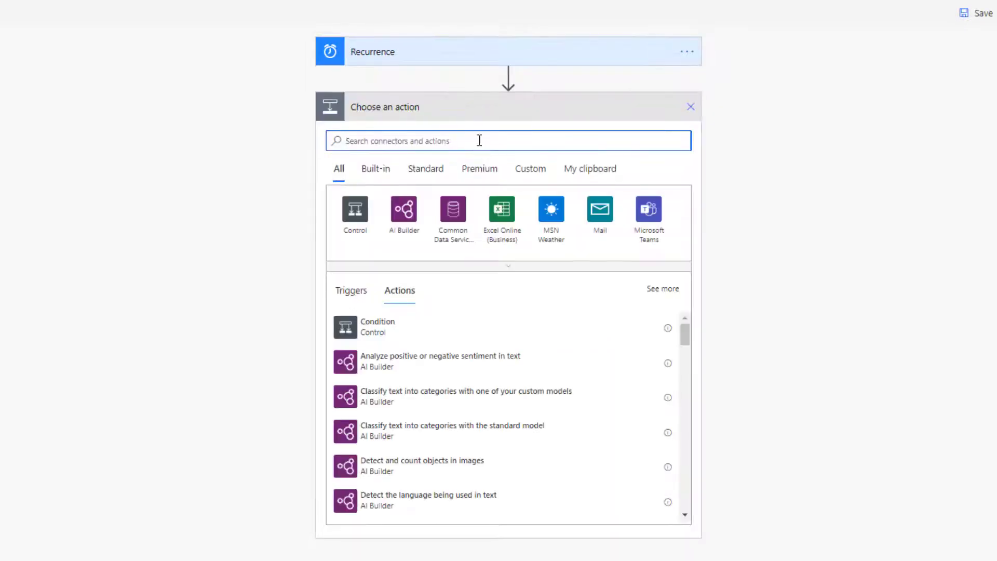
{"action": "type", "text": "oee"}
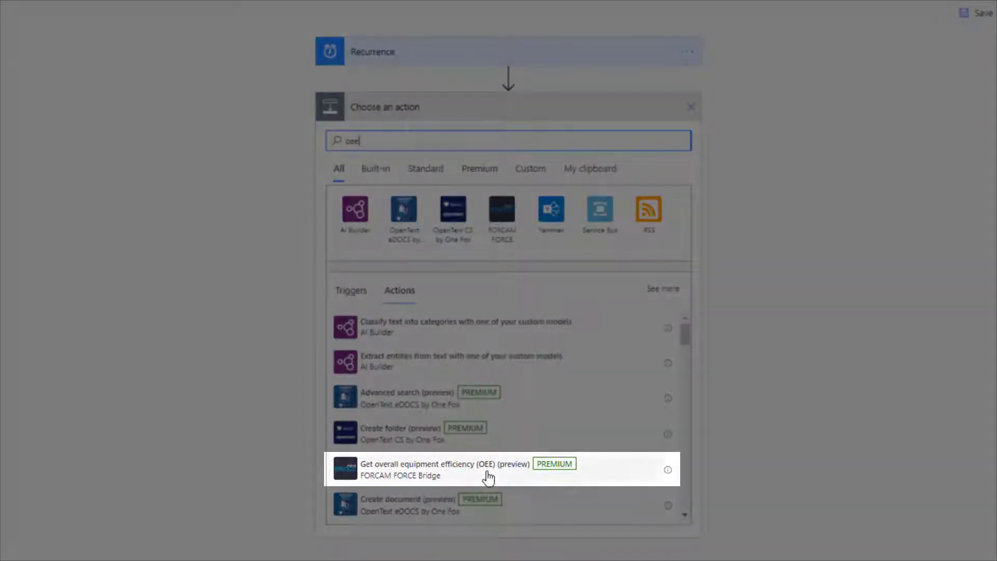
{"action": "left_click", "coordinate": [488, 477]}
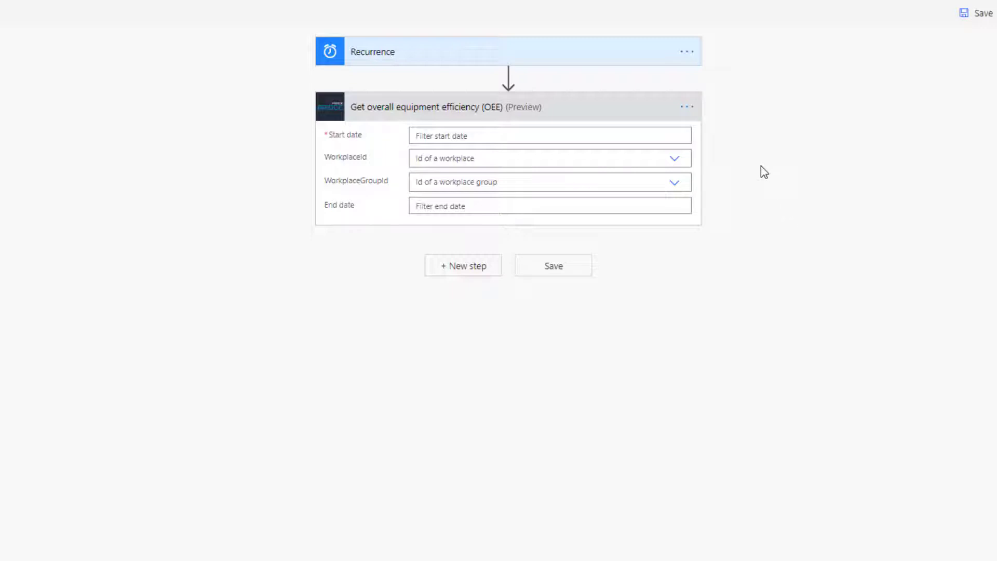
Step: Set the OEE step's Start date to the expression addDays(utcNow(),-1)
{"action": "left_click", "coordinate": [638, 132]}
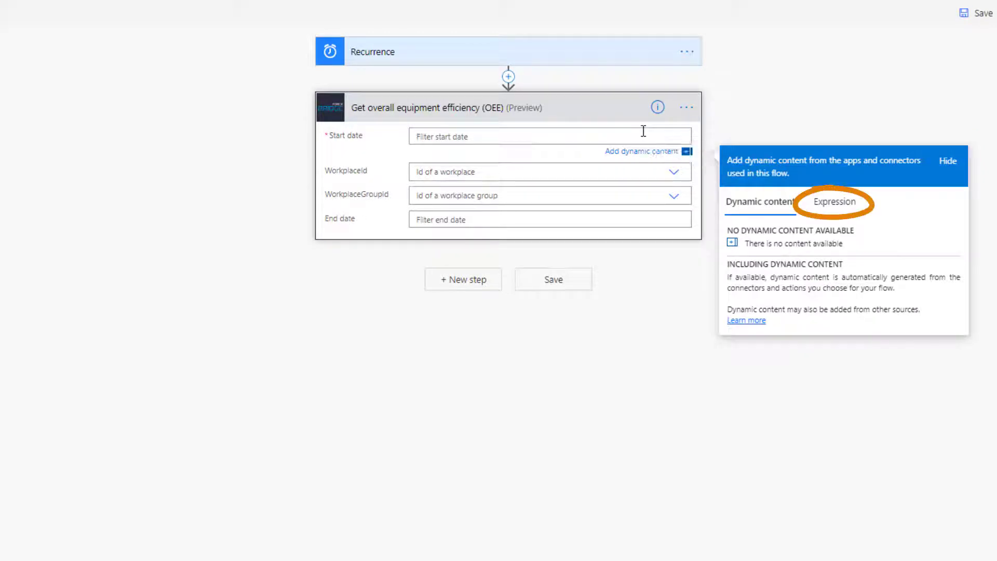
{"action": "left_click", "coordinate": [838, 203]}
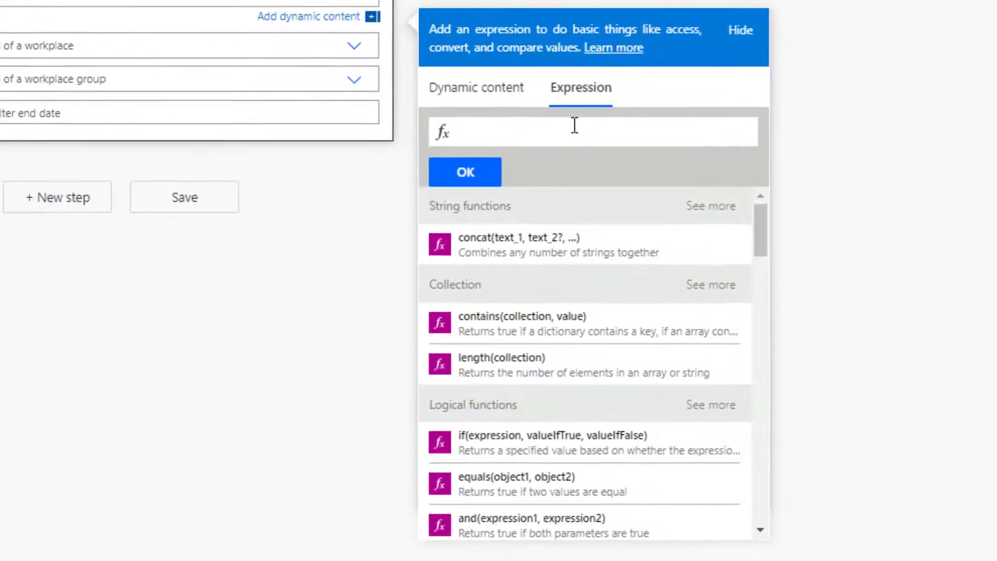
{"action": "type", "text": "utcnow"}
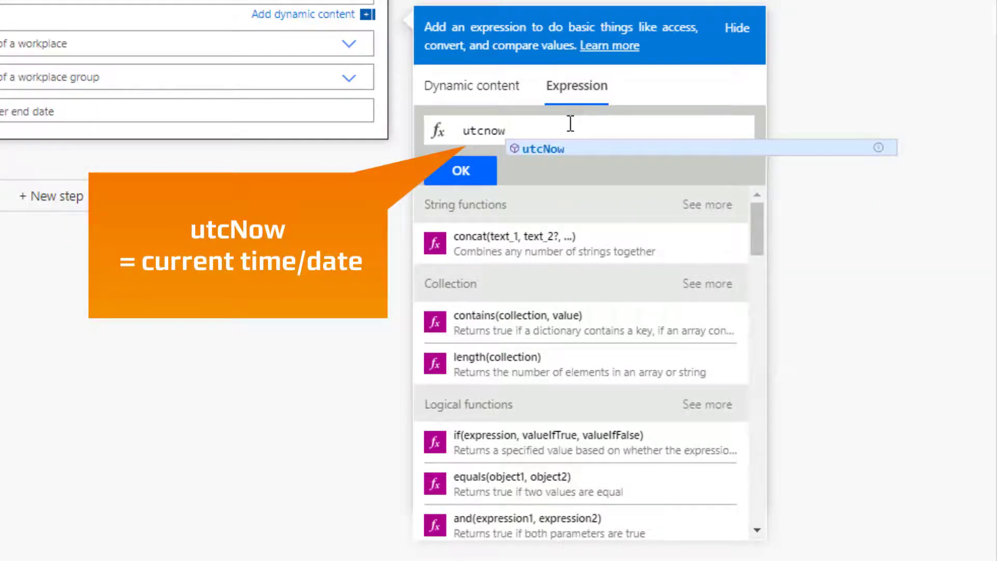
{"action": "key", "text": "BackSpace"}
{"action": "key", "text": "BackSpace"}
{"action": "key", "text": "BackSpace"}
{"action": "key", "text": "BackSpace"}
{"action": "key", "text": "BackSpace"}
{"action": "key", "text": "BackSpace"}
{"action": "type", "text": "add"}
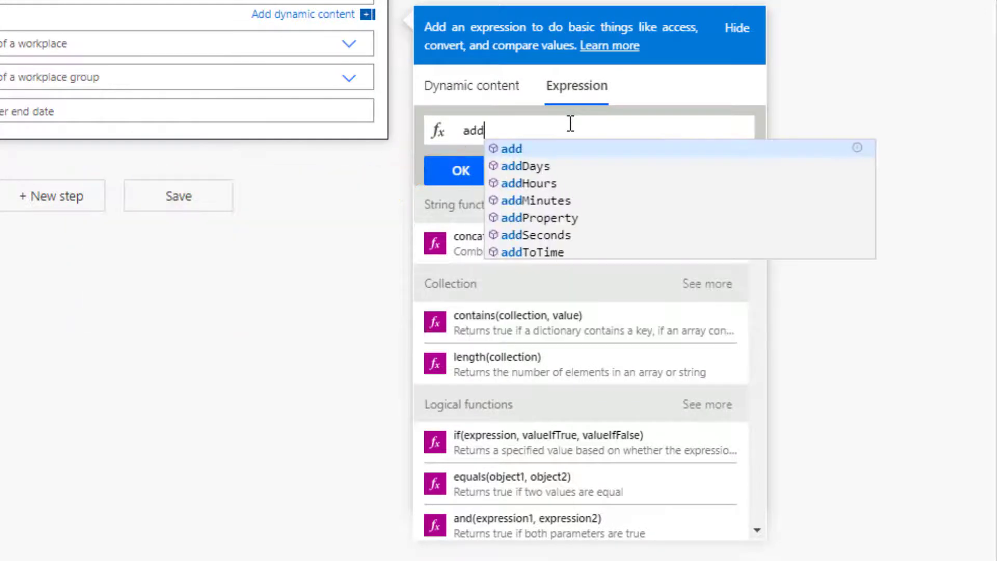
{"action": "key", "text": "Down"}
{"action": "key", "text": "Return"}
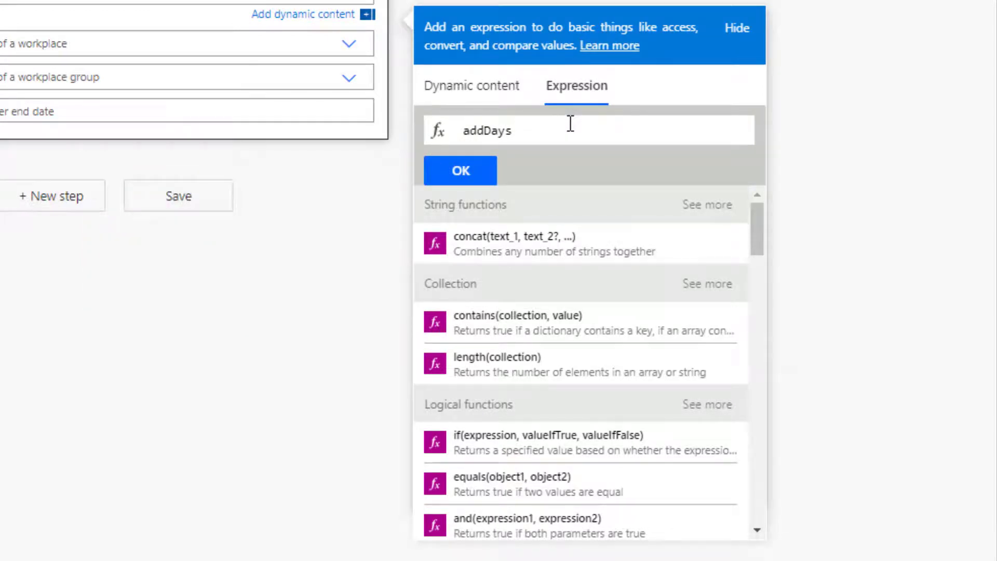
{"action": "type", "text": "(utcNow()"}
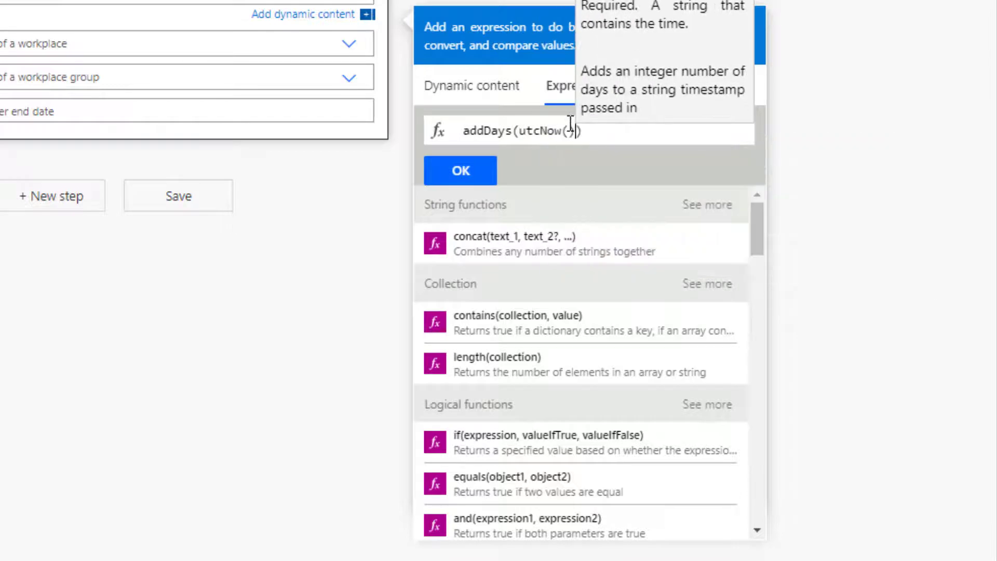
{"action": "type", "text": ",-1)"}
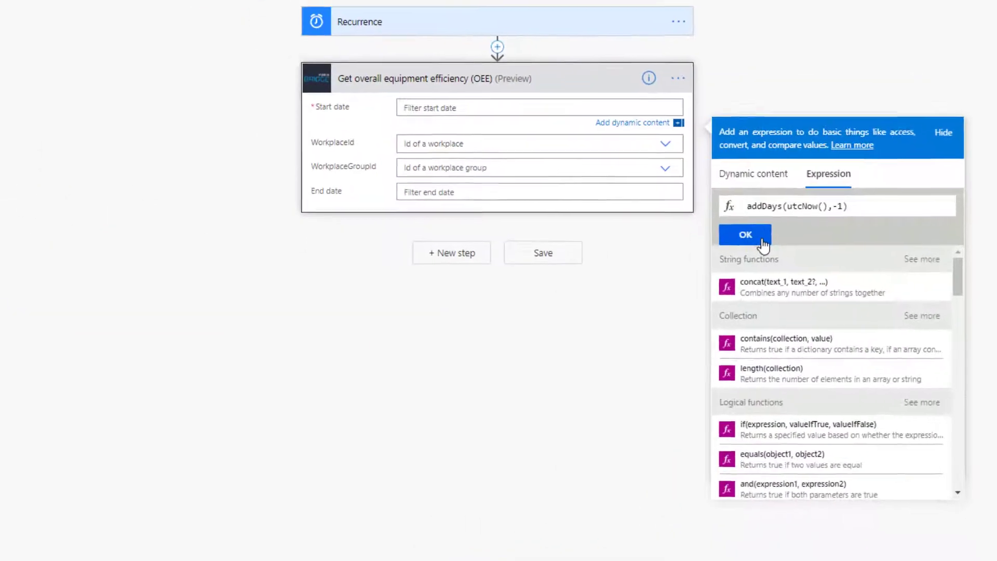
{"action": "left_click", "coordinate": [564, 200]}
Step: Rename the OEE step to 'OEE yesterday'
{"action": "left_click", "coordinate": [693, 88]}
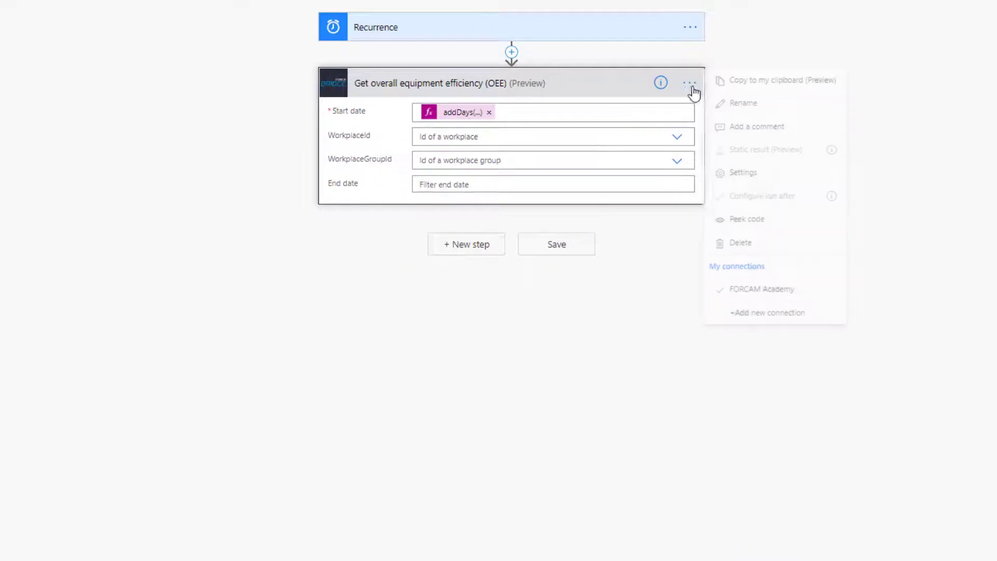
{"action": "left_click", "coordinate": [798, 106]}
{"action": "type", "text": "C"}
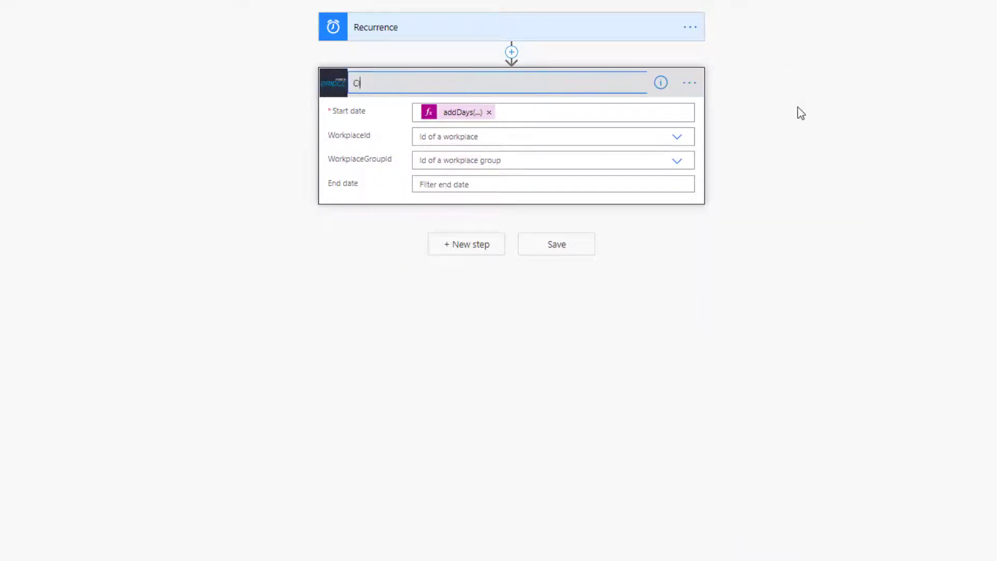
{"action": "type", "text": "EE yesterday"}
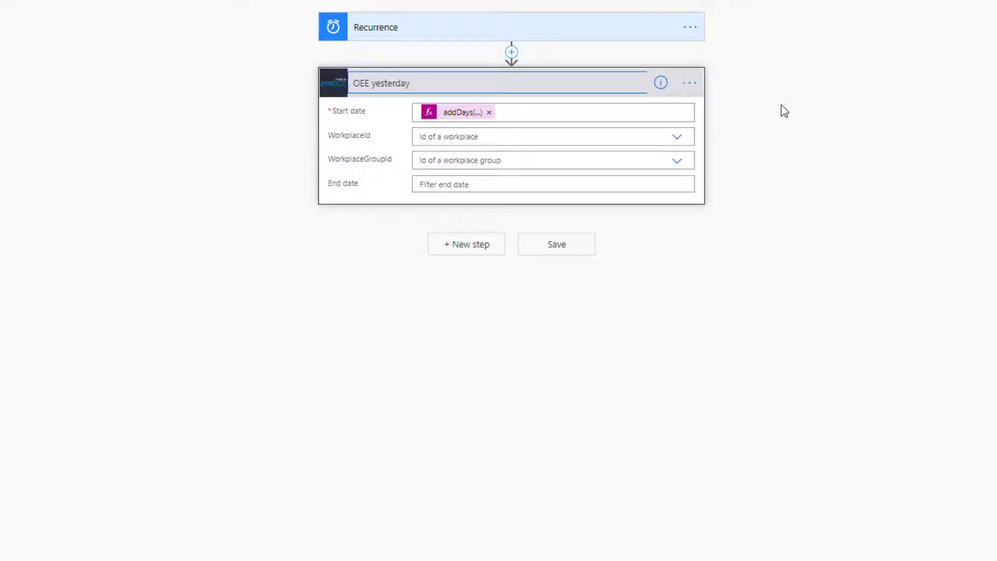
{"action": "left_click", "coordinate": [760, 136]}
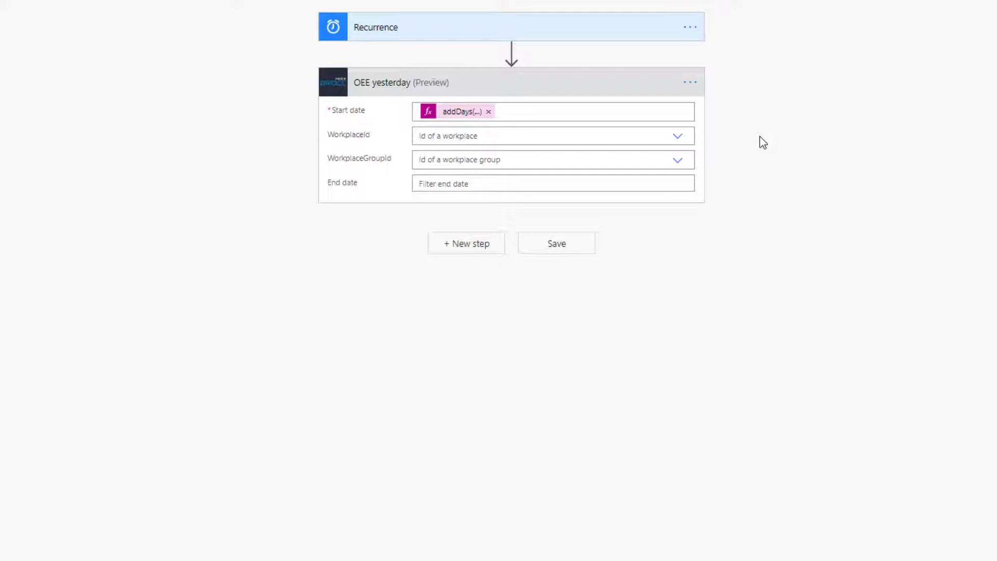
Step: Add another Get overall equipment efficiency (OEE) step with Start date utcNow()
{"action": "left_click", "coordinate": [483, 255]}
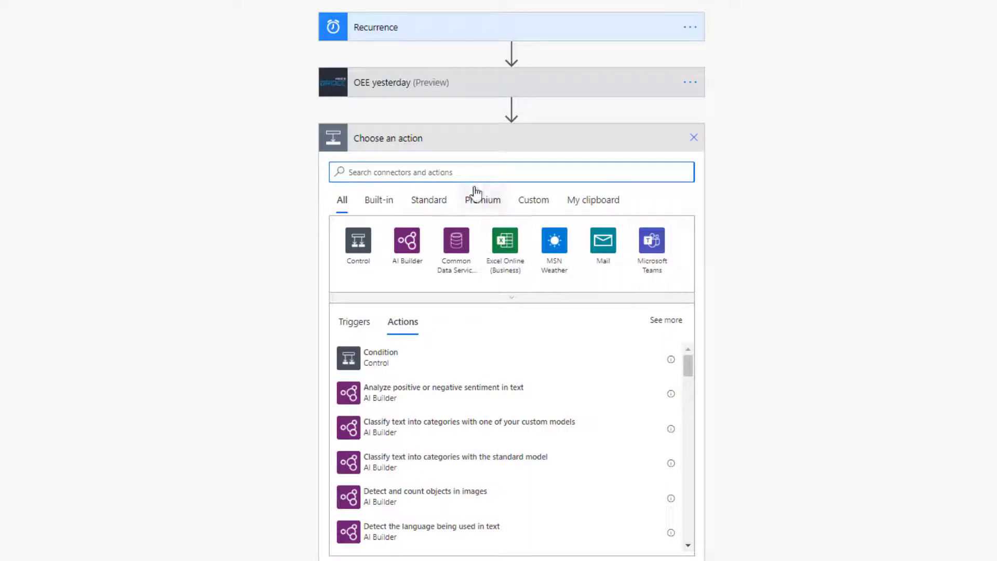
{"action": "type", "text": "oee"}
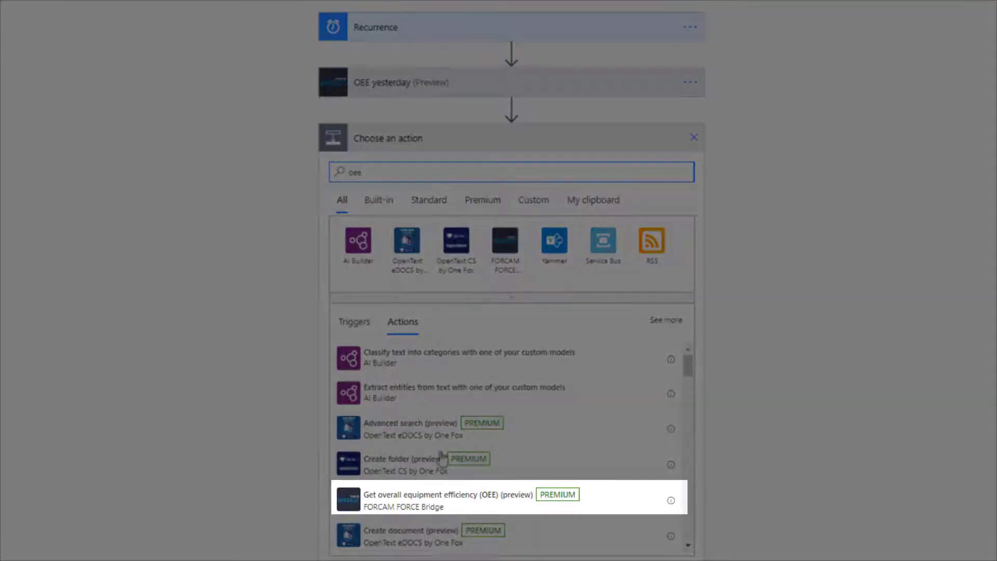
{"action": "left_click", "coordinate": [456, 501]}
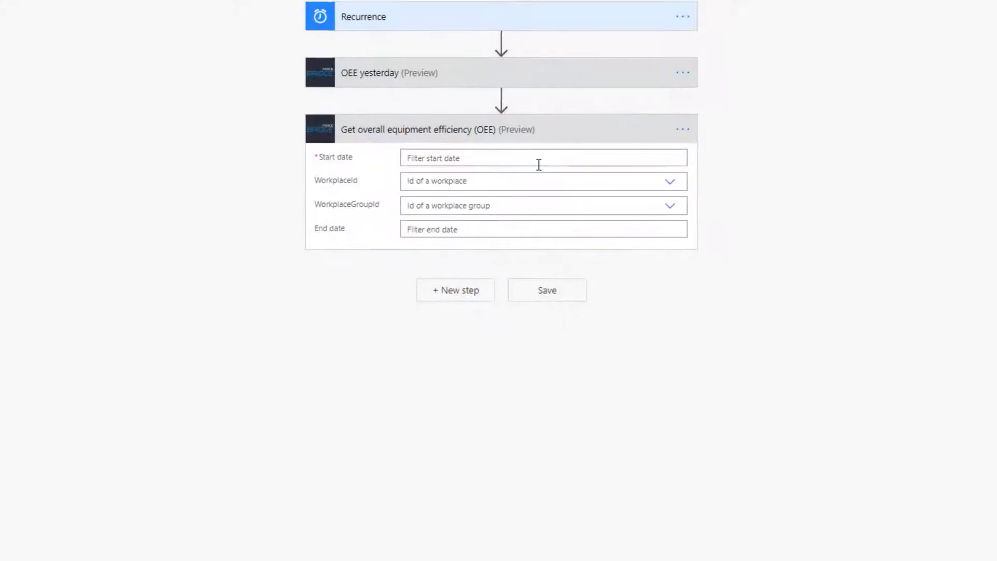
{"action": "left_click", "coordinate": [786, 158]}
{"action": "type", "text": "utcnow"}
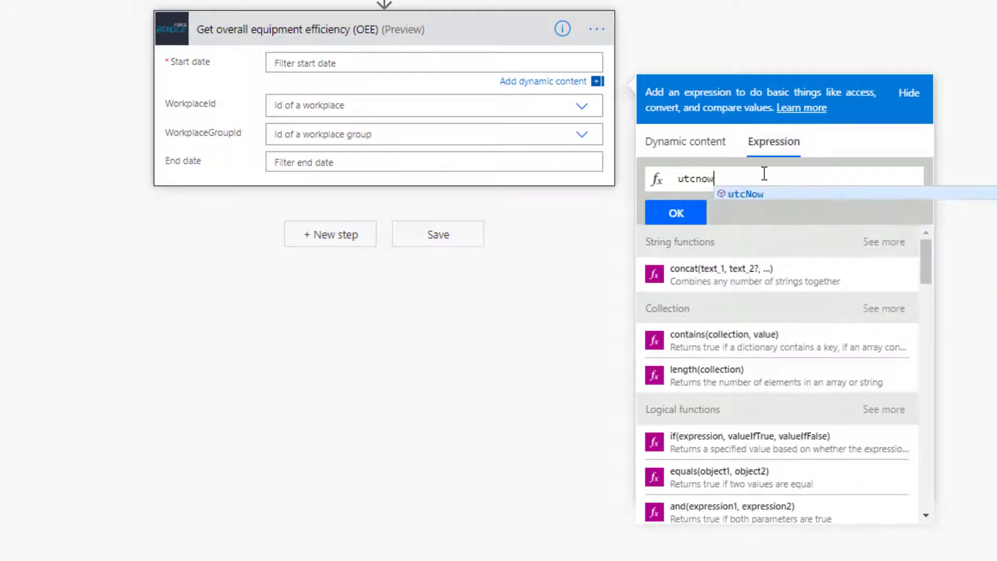
{"action": "left_click", "coordinate": [796, 196]}
{"action": "left_click", "coordinate": [675, 213]}
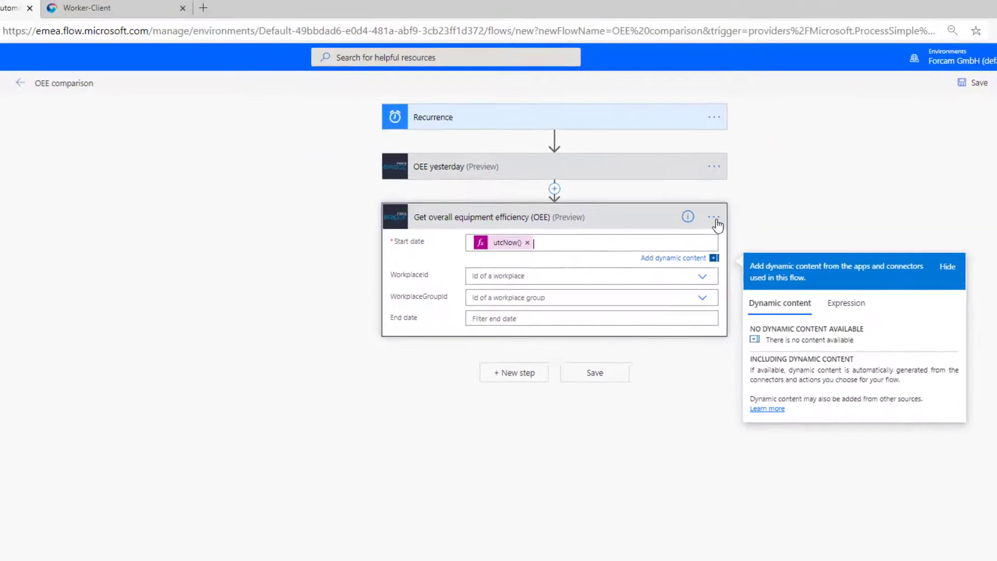
Step: Rename the new OEE step to 'OEE today'
{"action": "left_click", "coordinate": [716, 220]}
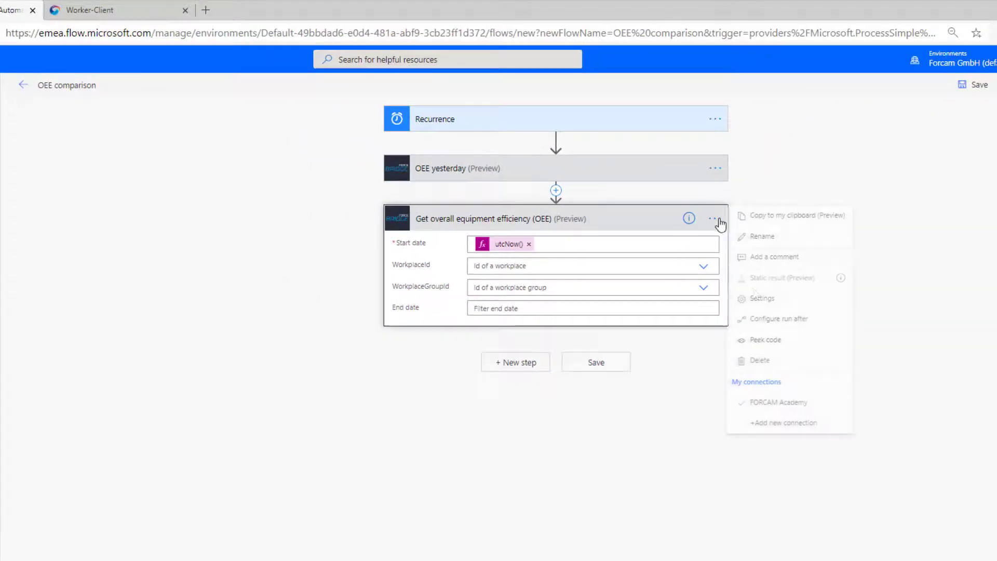
{"action": "left_click", "coordinate": [776, 237]}
{"action": "type", "text": "OEE to"}
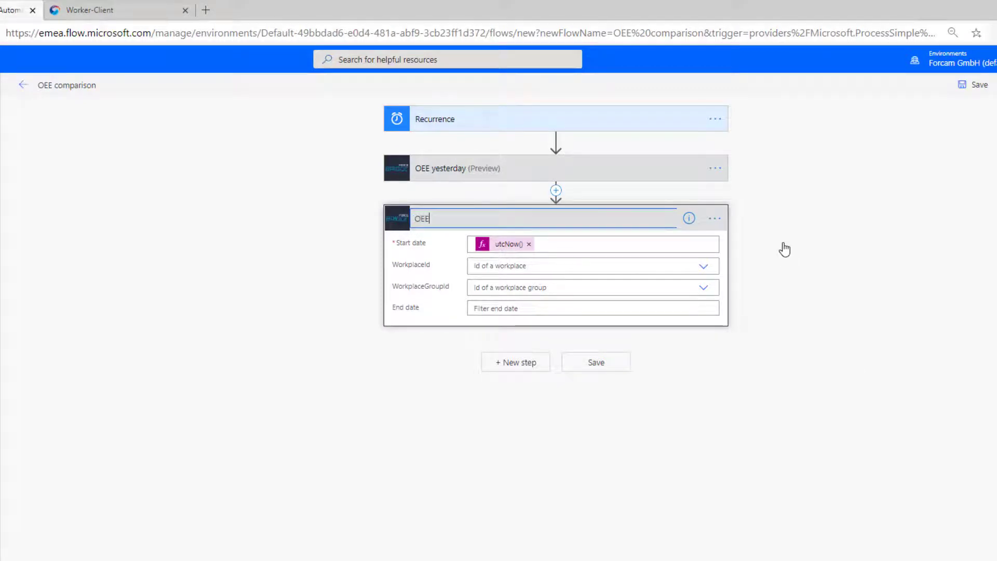
{"action": "type", "text": "day"}
{"action": "left_click", "coordinate": [782, 261]}
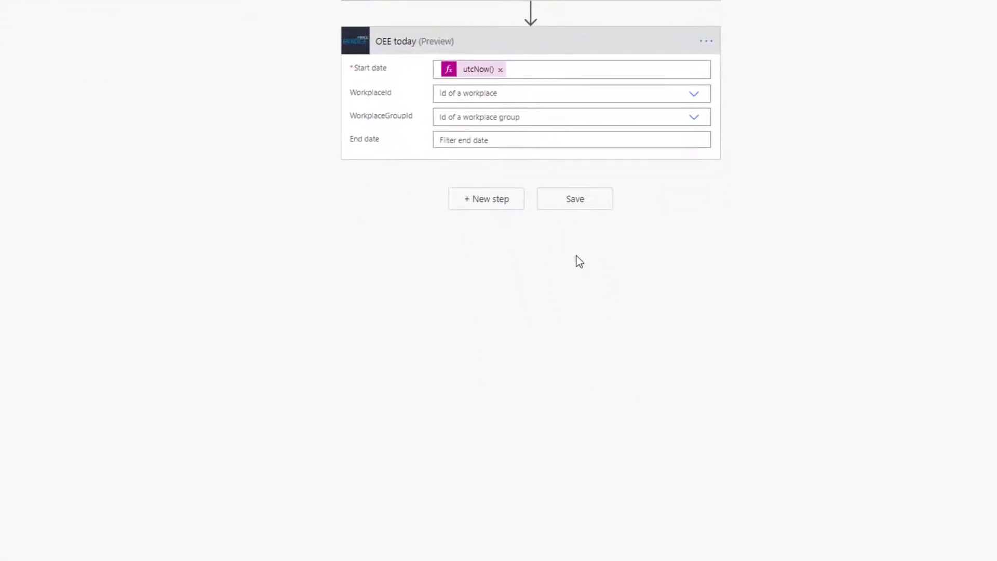
Step: Add a Condition step after the OEE today action
{"action": "left_click", "coordinate": [489, 206]}
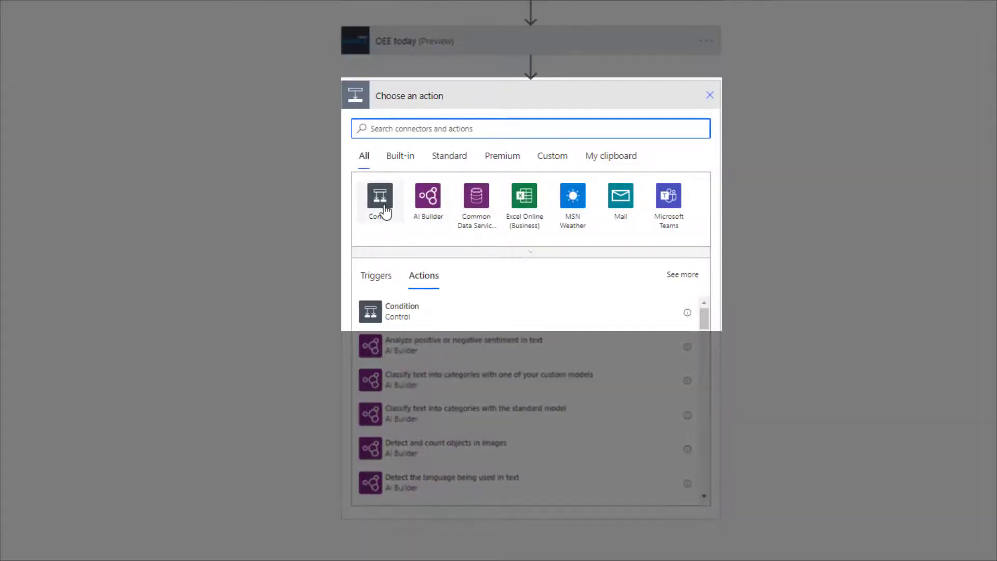
{"action": "left_click", "coordinate": [384, 206]}
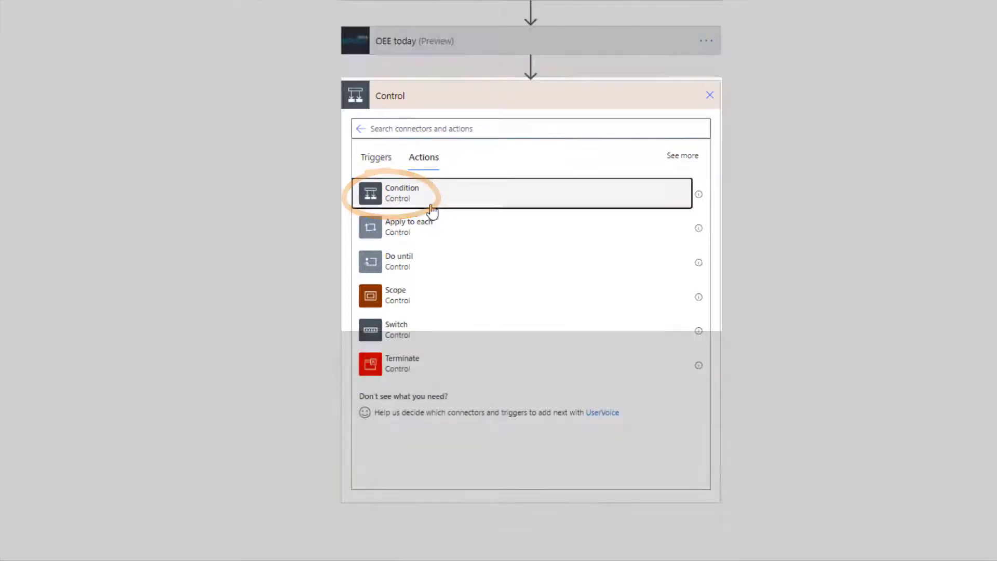
{"action": "left_click", "coordinate": [430, 206]}
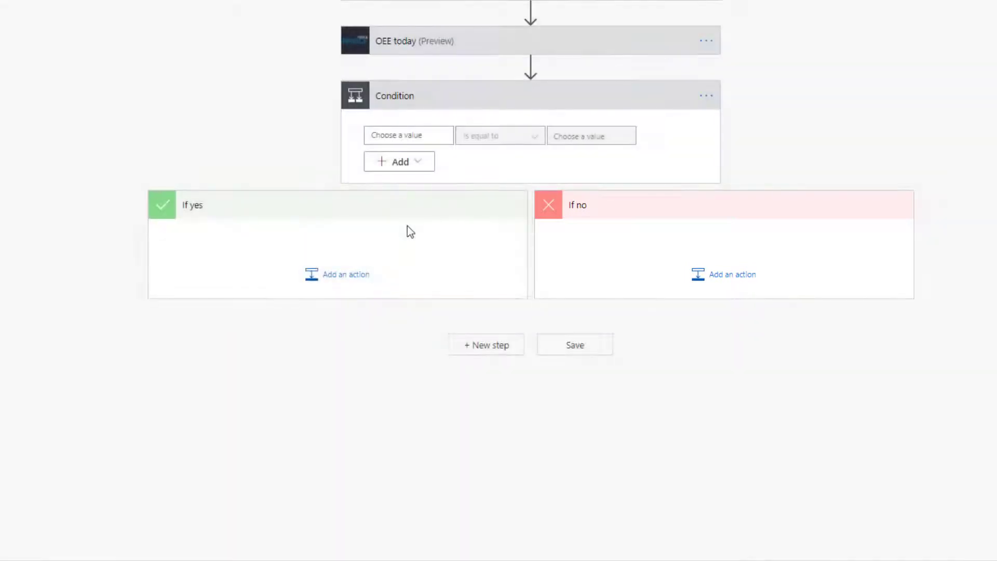
Step: Set the condition to test today's oee is greater than yesterday's oee
{"action": "left_click", "coordinate": [430, 140]}
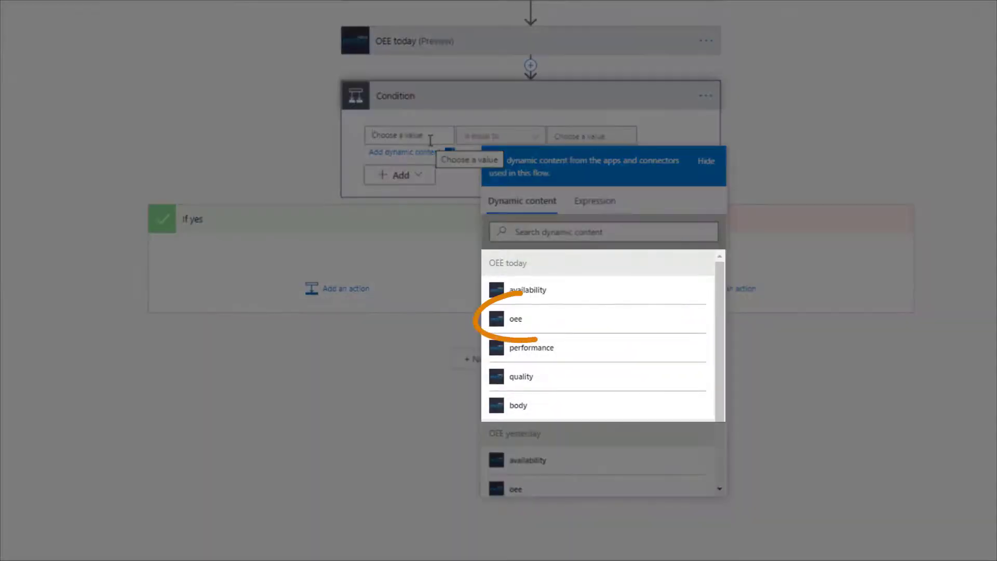
{"action": "left_click", "coordinate": [648, 320]}
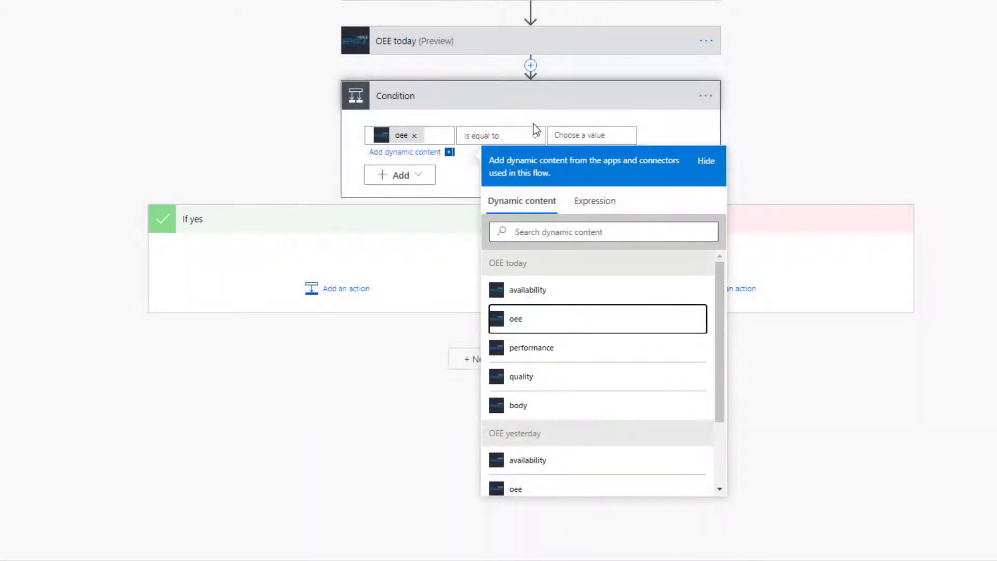
{"action": "left_click", "coordinate": [534, 139]}
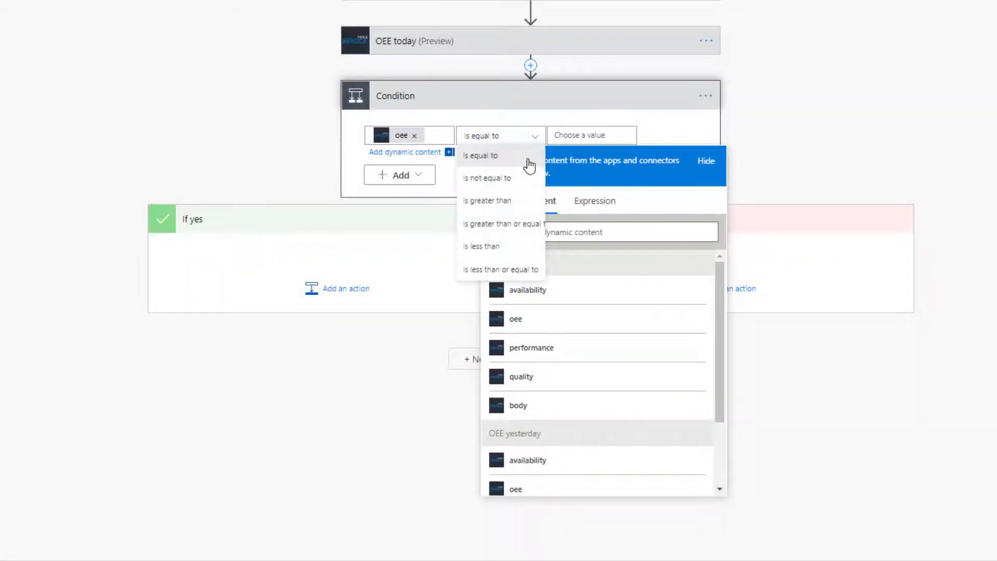
{"action": "left_click", "coordinate": [525, 202]}
{"action": "left_click", "coordinate": [607, 136]}
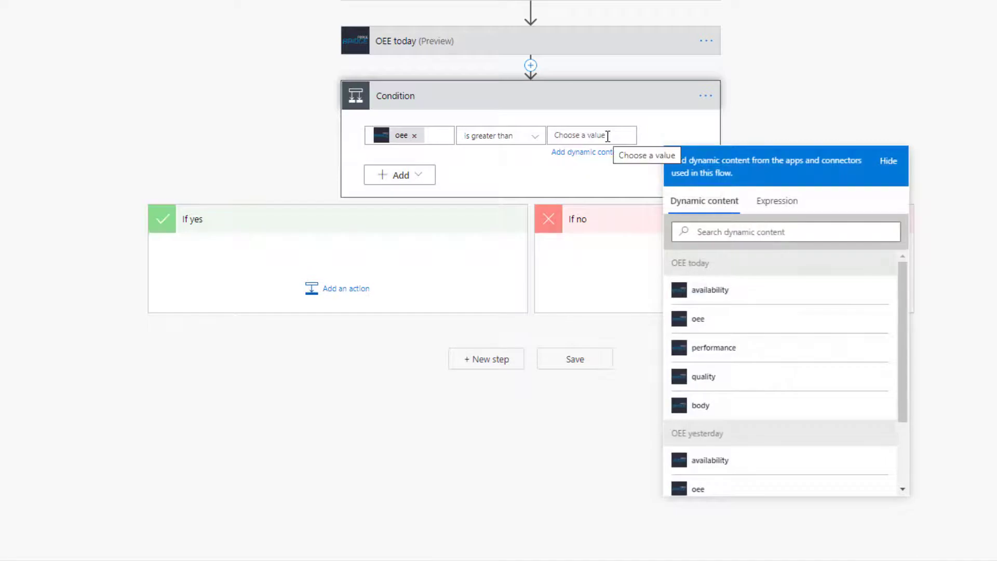
{"action": "left_click_drag", "start_coordinate": [906, 305], "coordinate": [919, 384]}
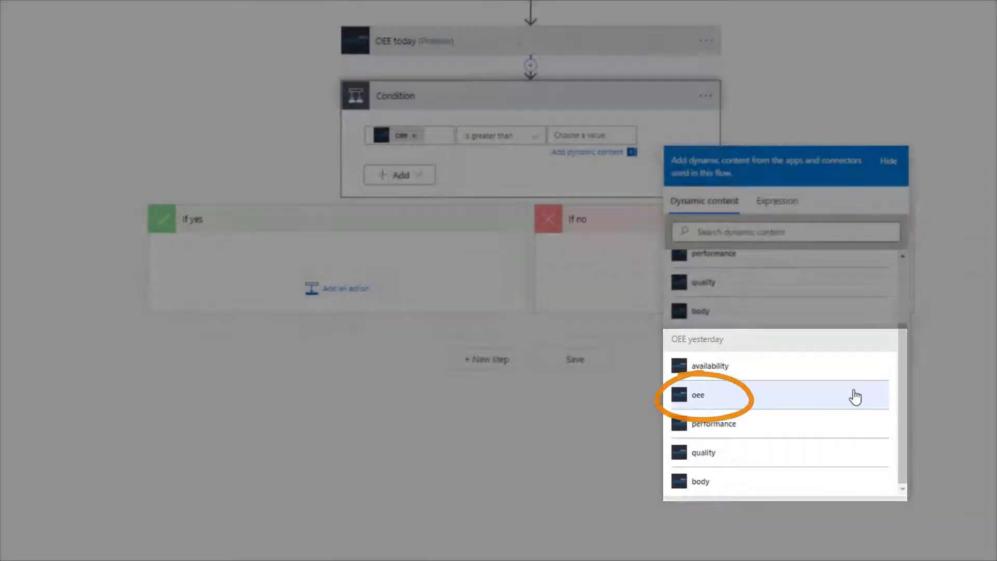
{"action": "left_click", "coordinate": [856, 396]}
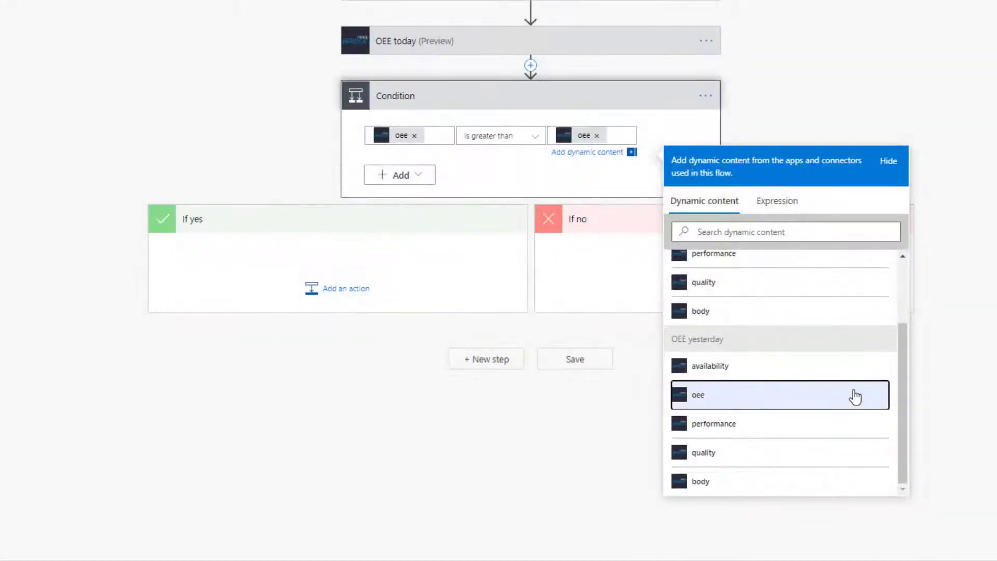
{"action": "left_click", "coordinate": [990, 371]}
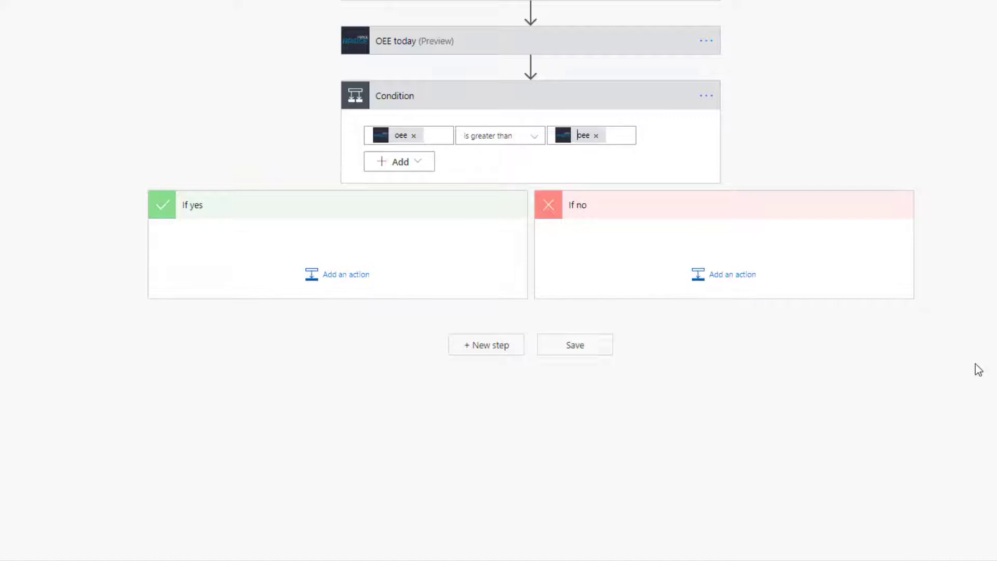
Step: Add a Microsoft Teams 'Post a message (V3)' action to the If yes branch
{"action": "left_click", "coordinate": [361, 286]}
{"action": "scroll", "coordinate": [810, 326], "scroll_direction": "down", "scroll_amount": 4}
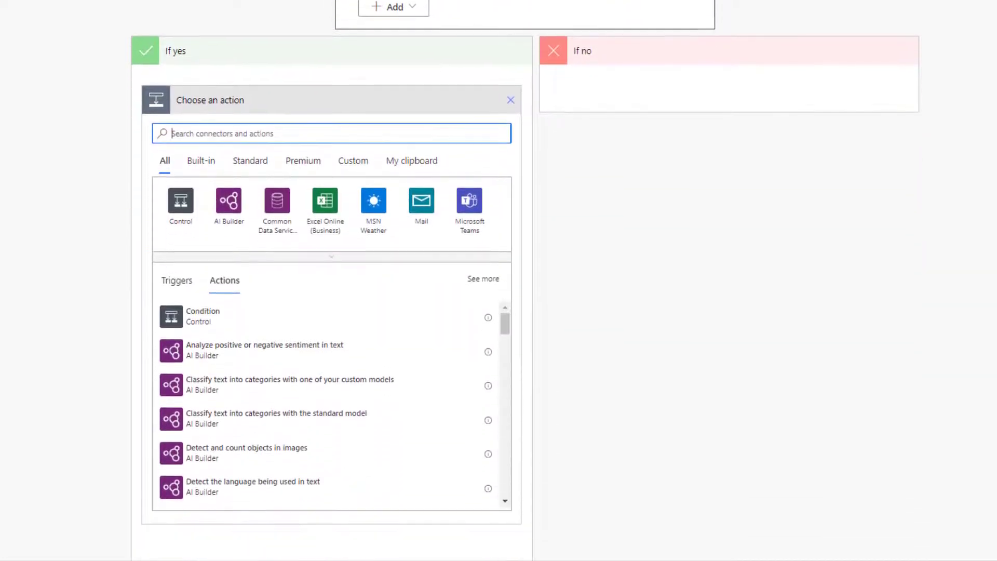
{"action": "left_click", "coordinate": [470, 159]}
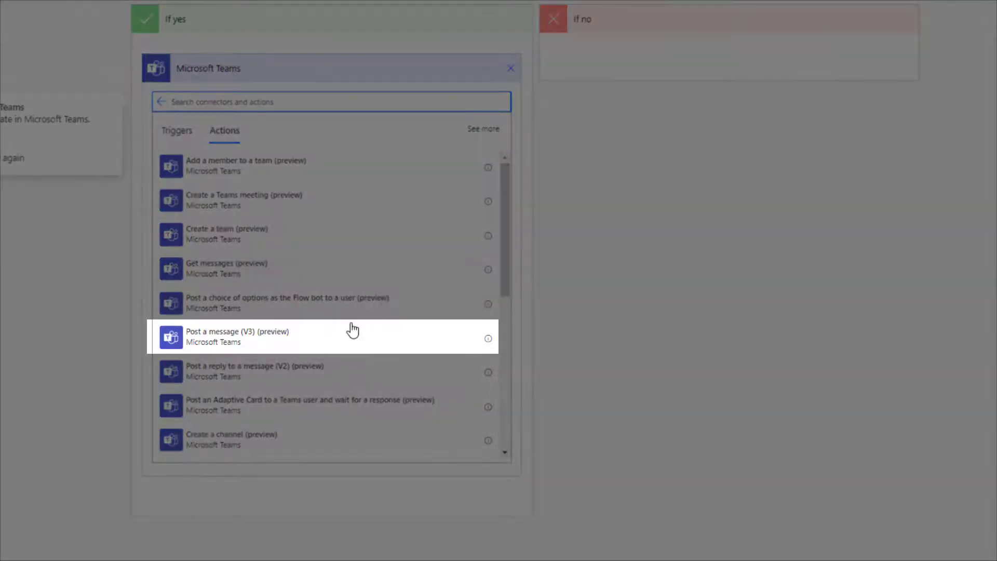
{"action": "left_click", "coordinate": [344, 338]}
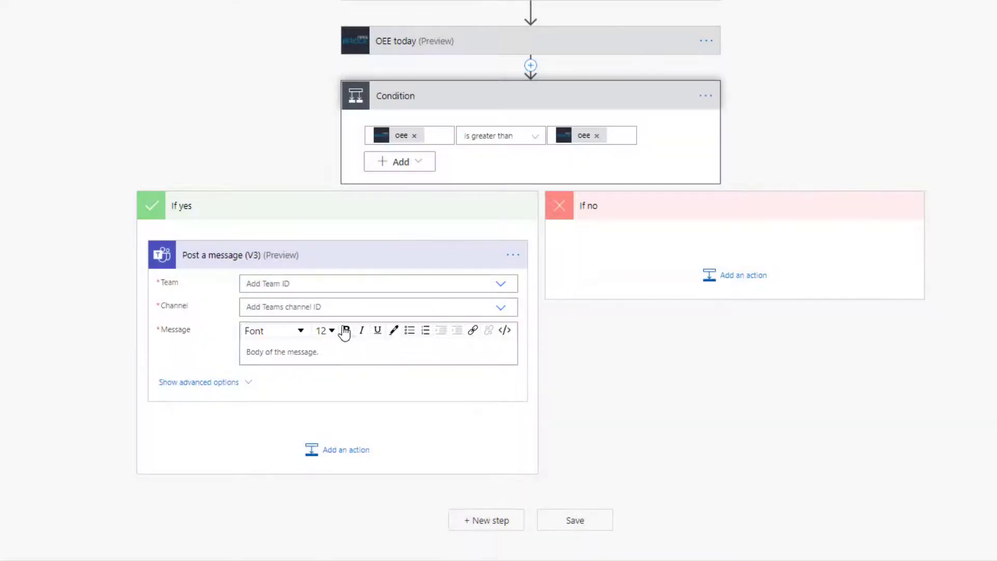
Step: Post 'Todays OEE:' to the General channel of the FORCAM Academy OEE comparison team
{"action": "left_click", "coordinate": [354, 287]}
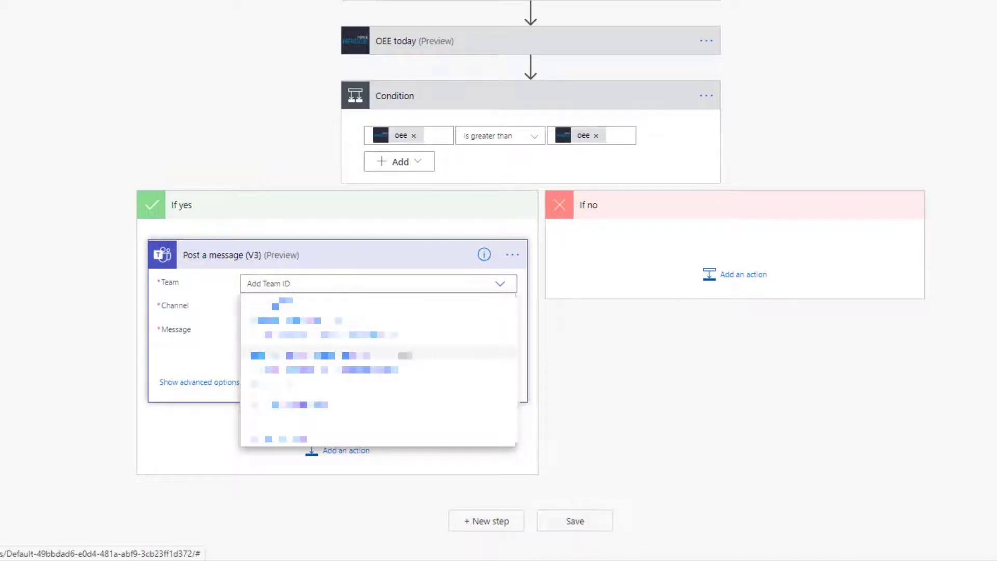
{"action": "left_click", "coordinate": [359, 356]}
{"action": "left_click", "coordinate": [392, 312]}
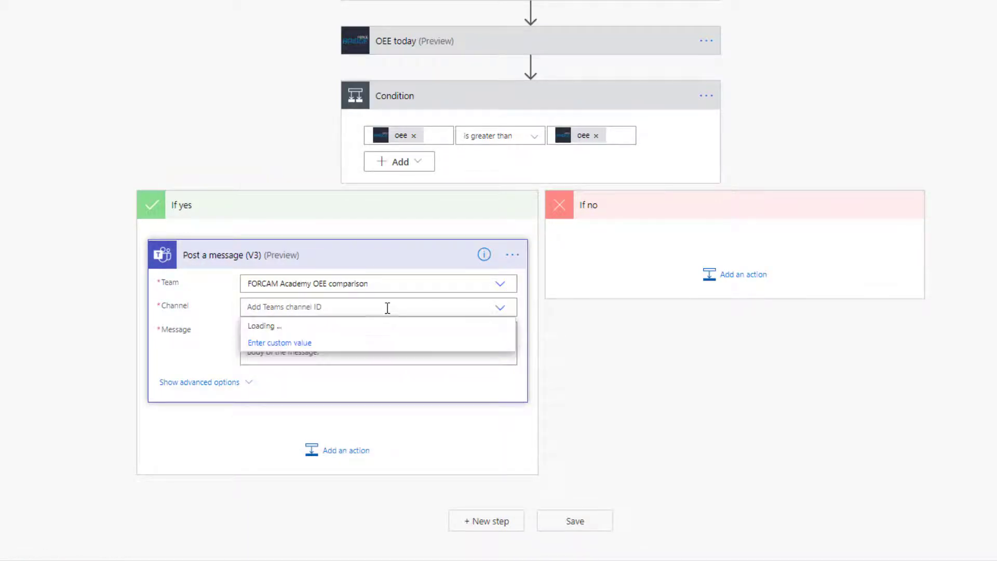
{"action": "left_click", "coordinate": [366, 326]}
{"action": "left_click", "coordinate": [365, 349]}
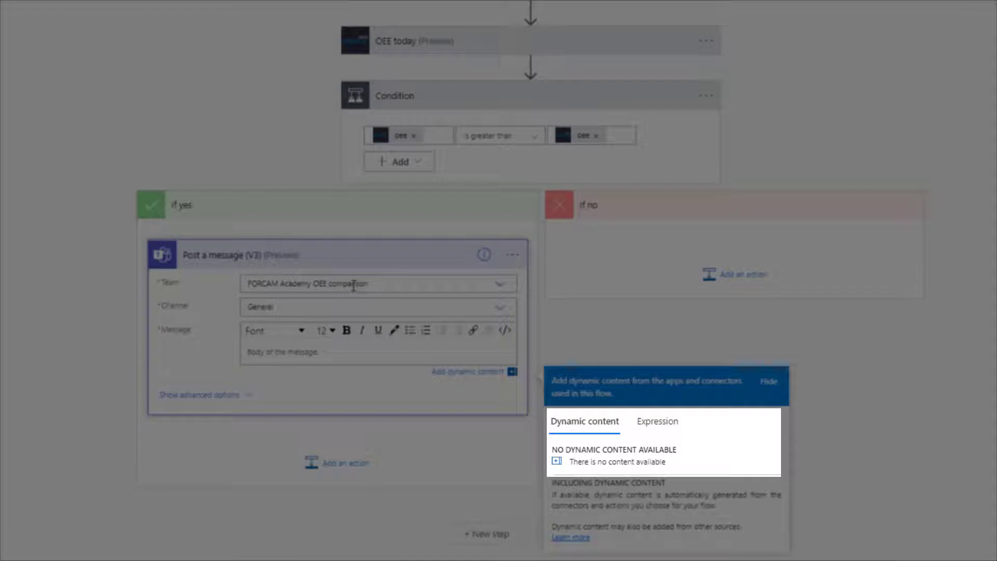
{"action": "type", "text": "Todays OEE:"}
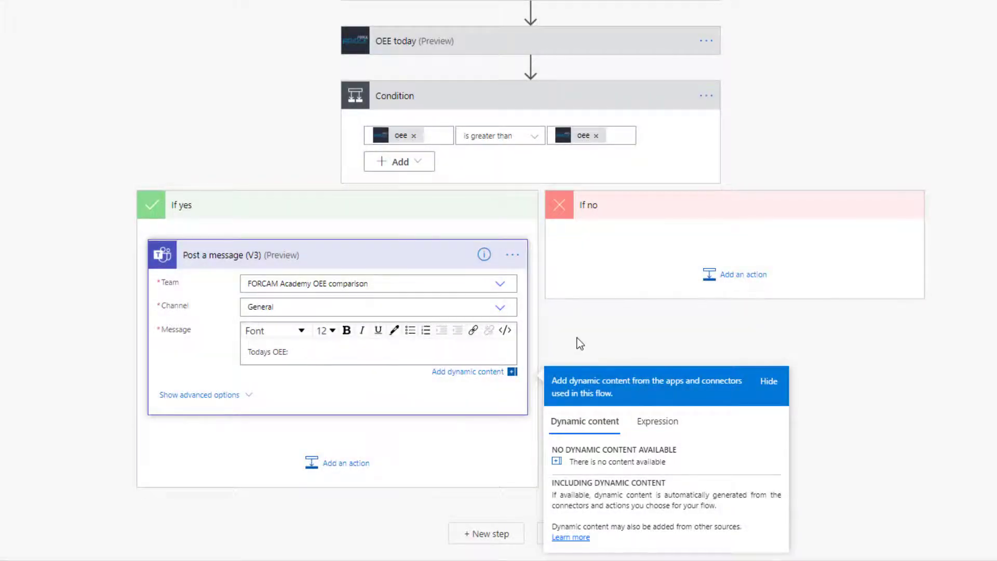
{"action": "left_click", "coordinate": [578, 344]}
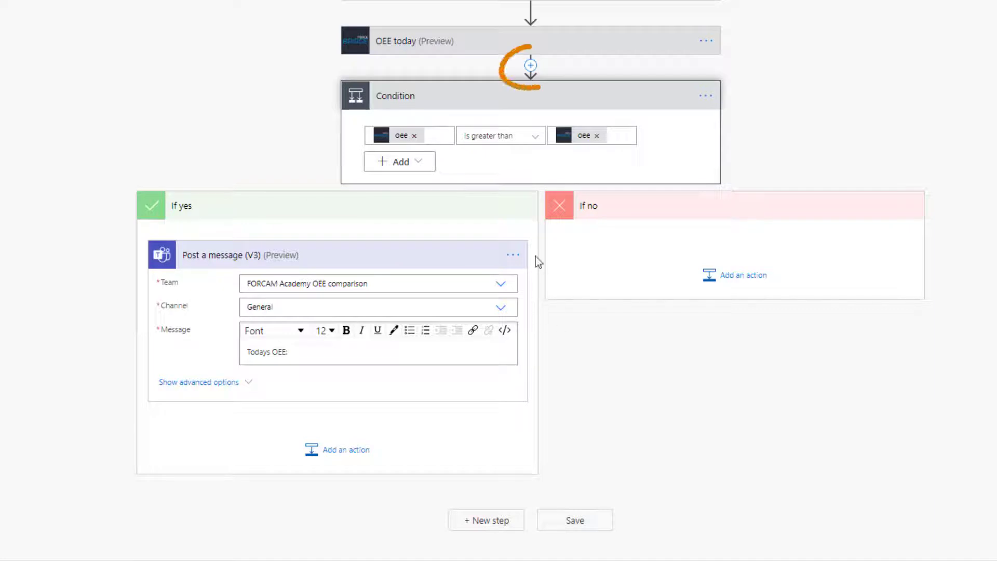
Step: Insert an Initialize variable step before the Condition, named OEE with type String
{"action": "left_click", "coordinate": [530, 65]}
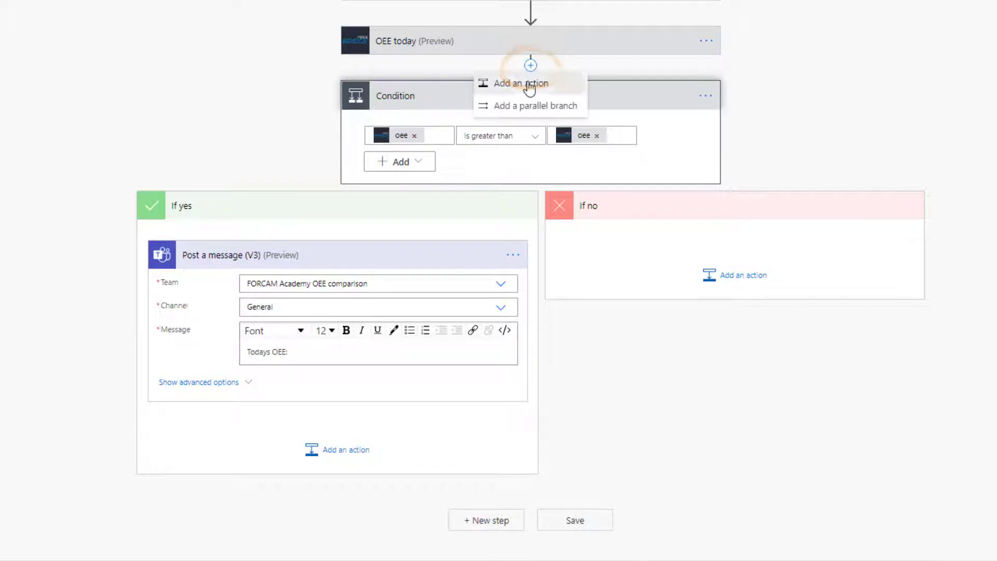
{"action": "left_click", "coordinate": [525, 83]}
{"action": "type", "text": "init"}
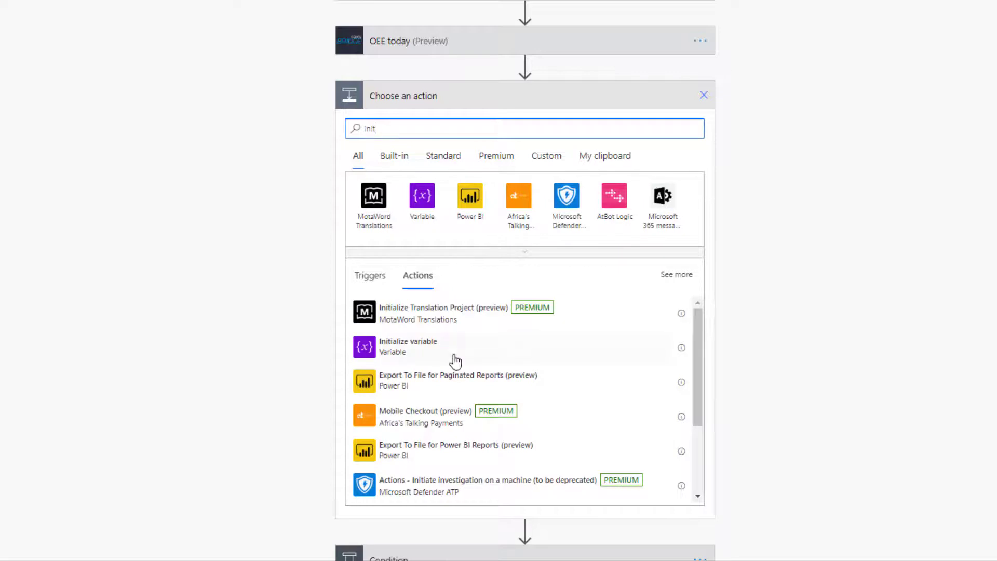
{"action": "left_click", "coordinate": [453, 356]}
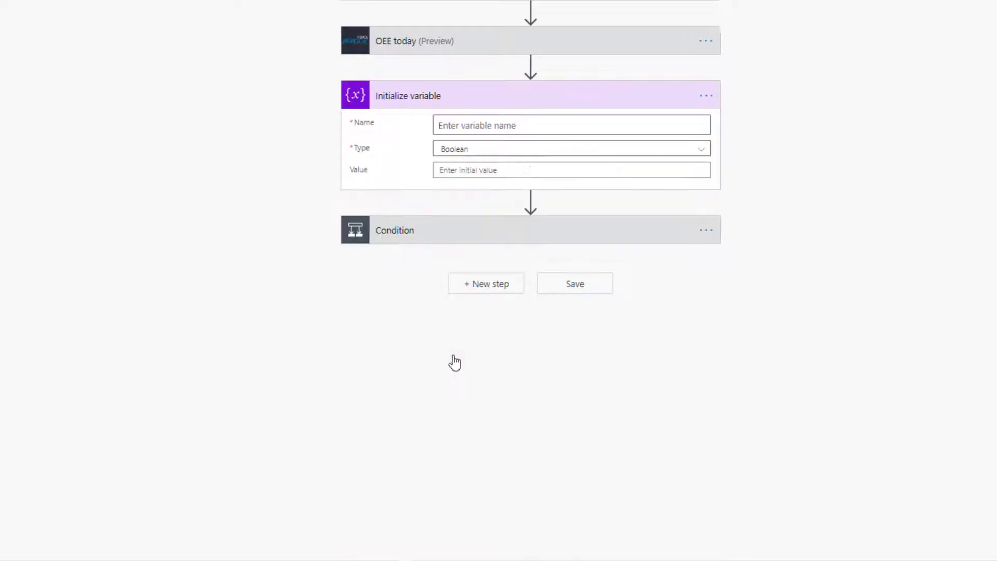
{"action": "left_click", "coordinate": [541, 129]}
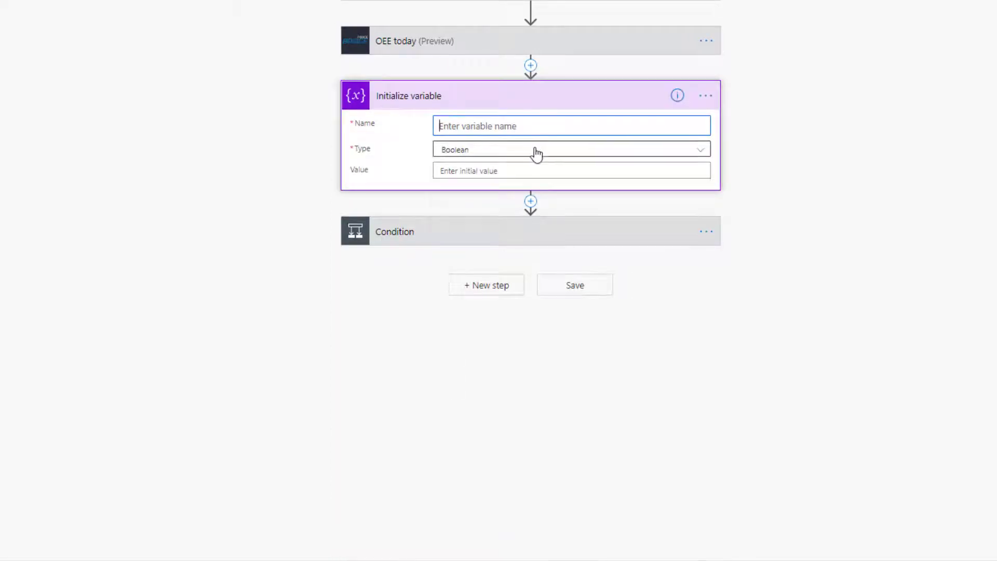
{"action": "left_click", "coordinate": [534, 150]}
{"action": "left_click", "coordinate": [505, 237]}
{"action": "type", "text": "OEE"}
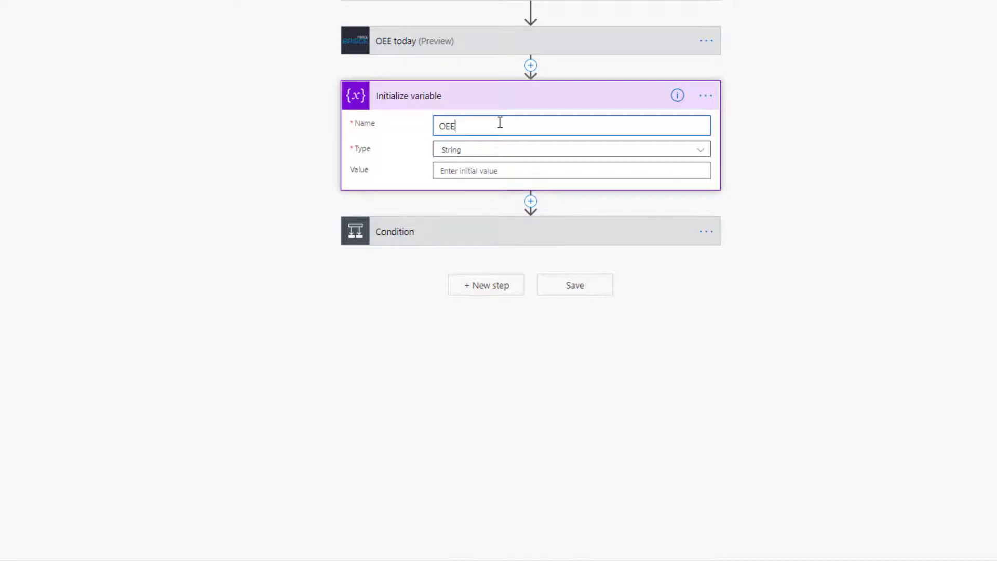
Step: Set the OEE variable's value to 'Todays OEE: [oee] - Yesterdays OEE: [oee]' and save the flow
{"action": "left_click", "coordinate": [504, 172]}
{"action": "type", "text": "Todays"}
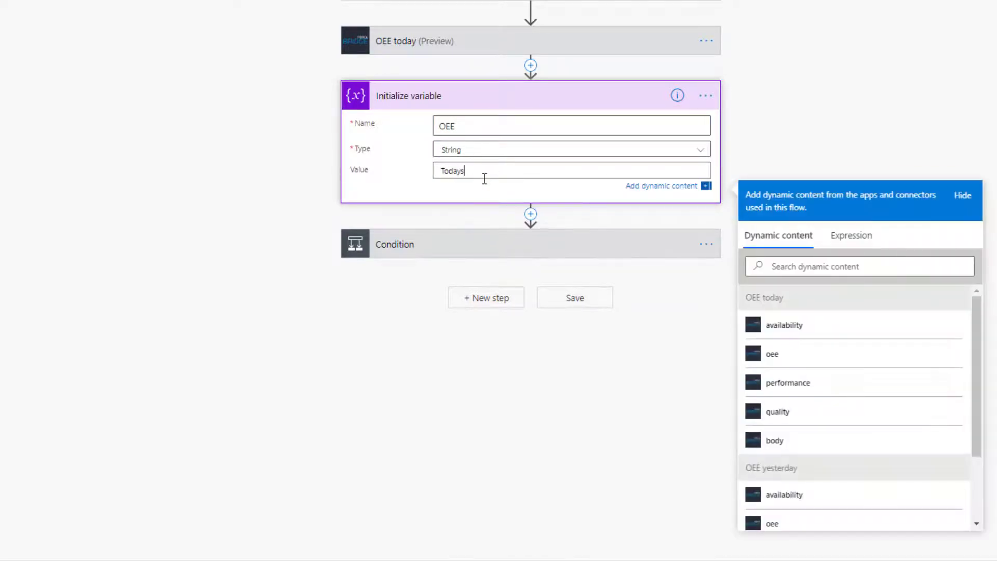
{"action": "type", "text": " OEE:"}
{"action": "left_click", "coordinate": [847, 363]}
{"action": "type", "text": "- Yesterda"}
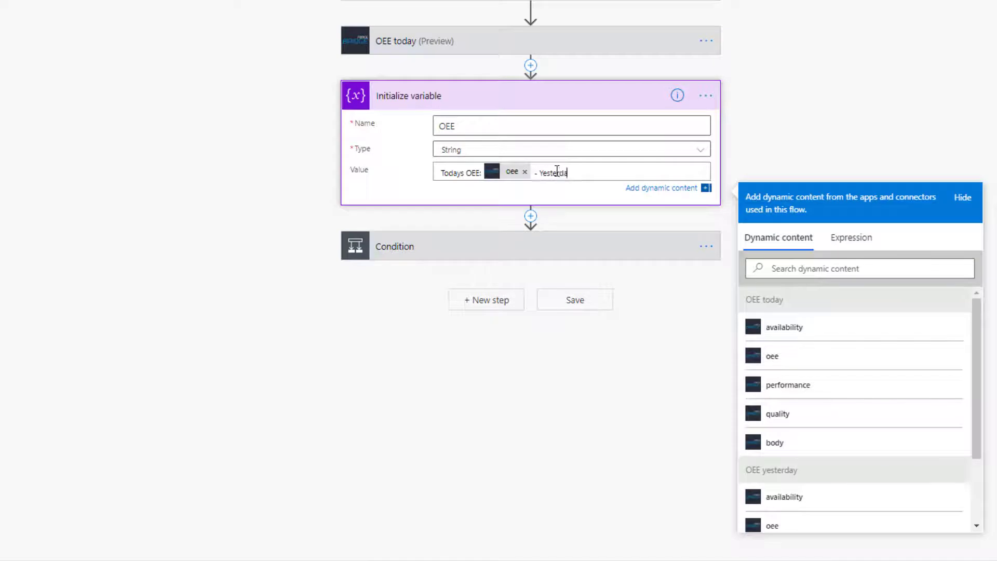
{"action": "type", "text": "ys OEE:"}
{"action": "scroll", "coordinate": [835, 523], "scroll_direction": "down", "scroll_amount": 2}
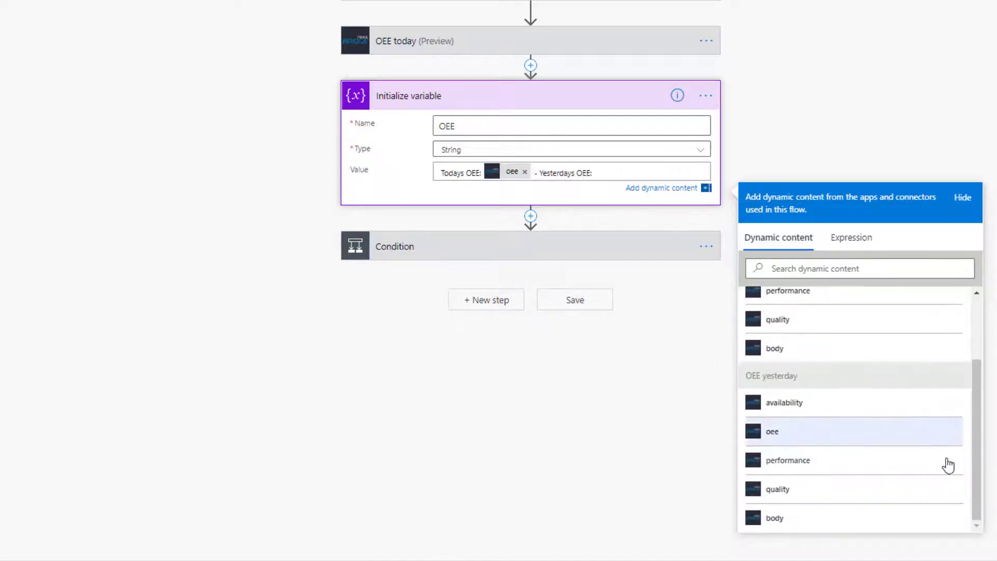
{"action": "left_click", "coordinate": [928, 440]}
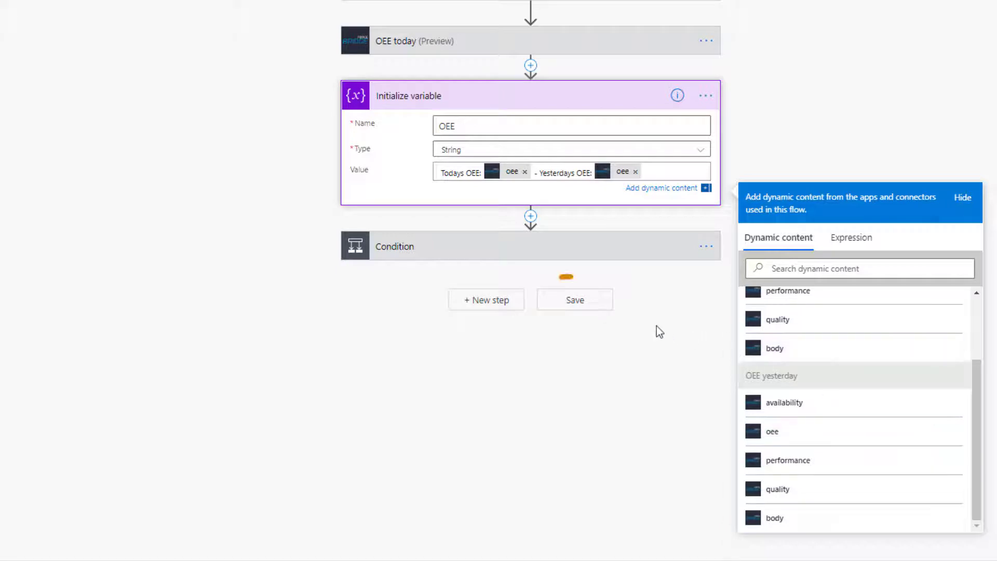
{"action": "left_click", "coordinate": [597, 304]}
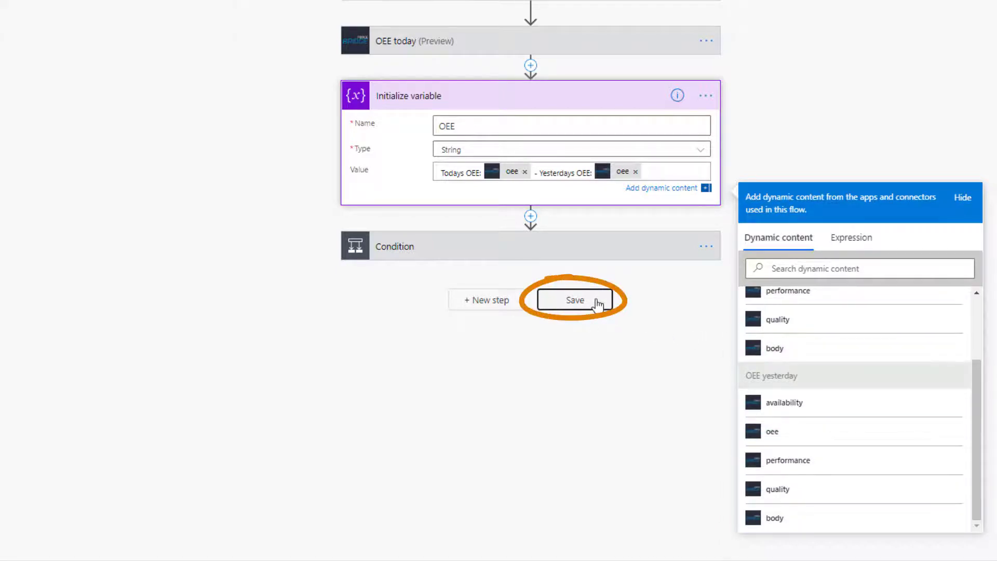
{"action": "left_click", "coordinate": [532, 242]}
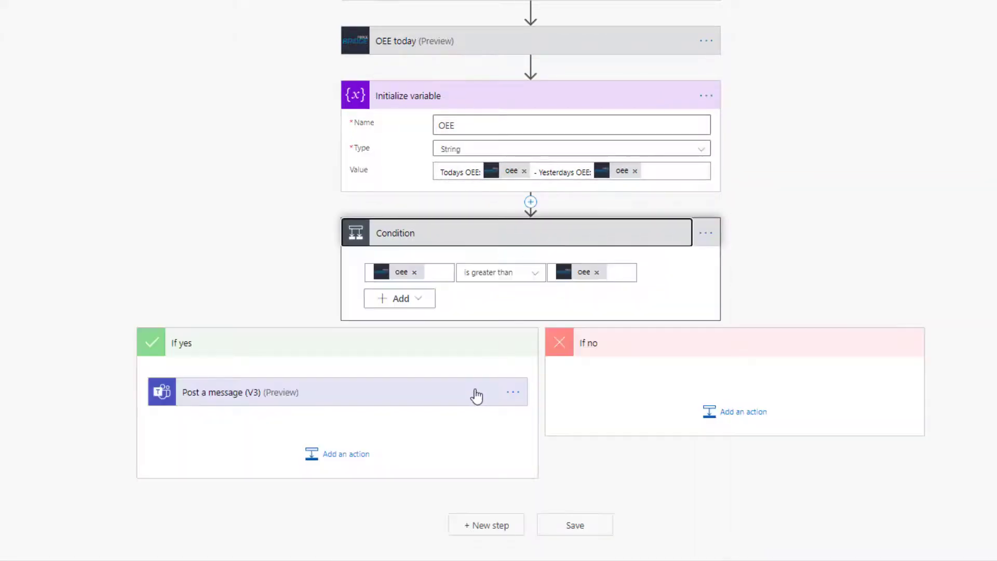
Step: Replace the Teams message text 'Todays OEE:' with the OEE variable and save the flow
{"action": "left_click", "coordinate": [413, 395]}
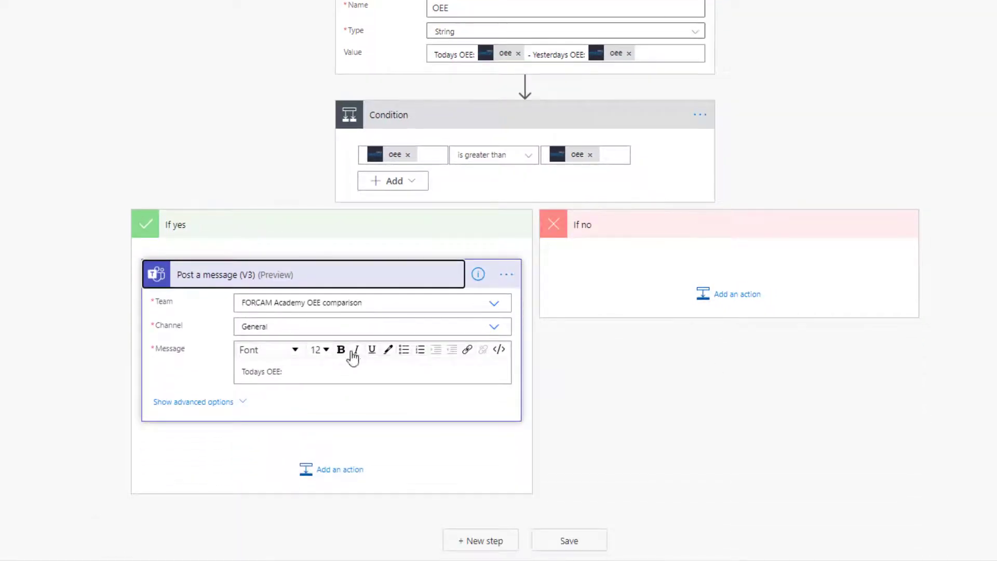
{"action": "left_click", "coordinate": [332, 369]}
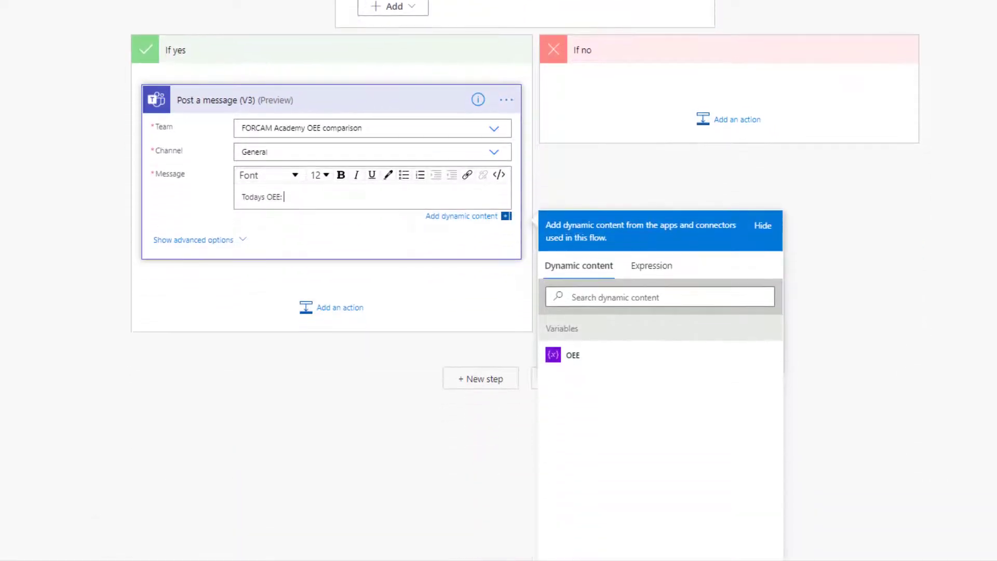
{"action": "left_click_drag", "start_coordinate": [307, 199], "coordinate": [240, 198]}
{"action": "left_click", "coordinate": [566, 359]}
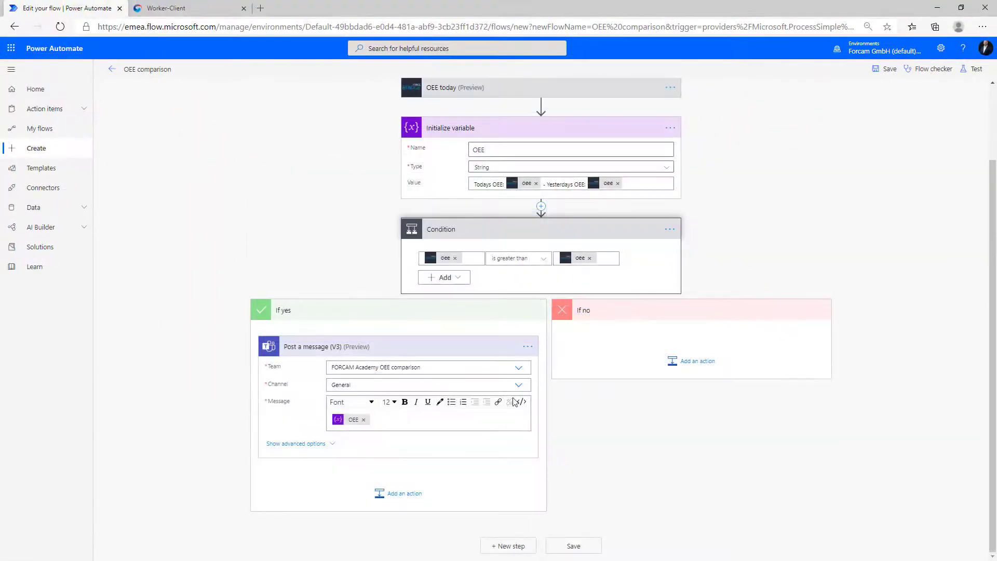
{"action": "left_click", "coordinate": [574, 545]}
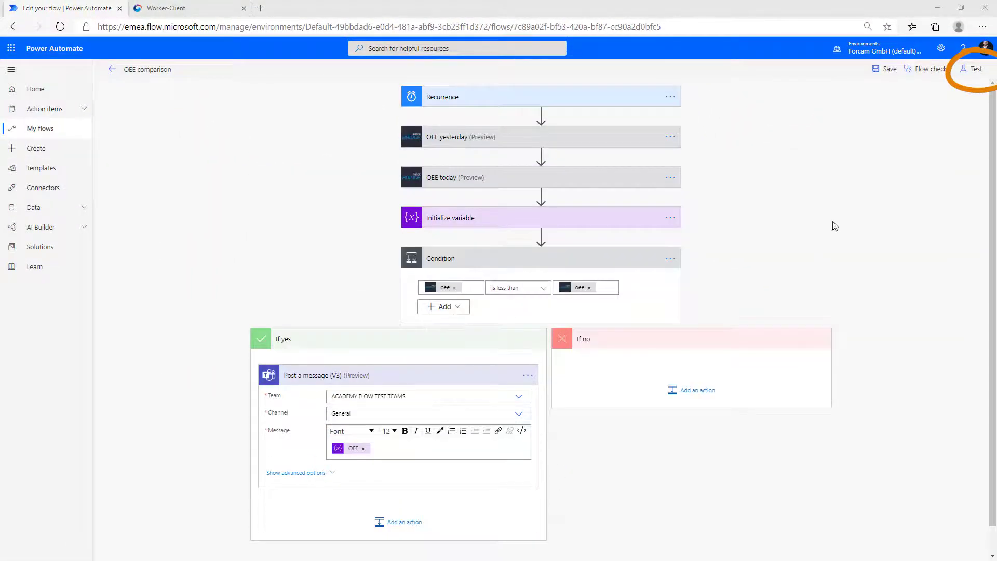
Step: Test-run the OEE comparison flow now, then switch to Teams to check the posted message
{"action": "left_click", "coordinate": [975, 73]}
{"action": "left_click", "coordinate": [866, 135]}
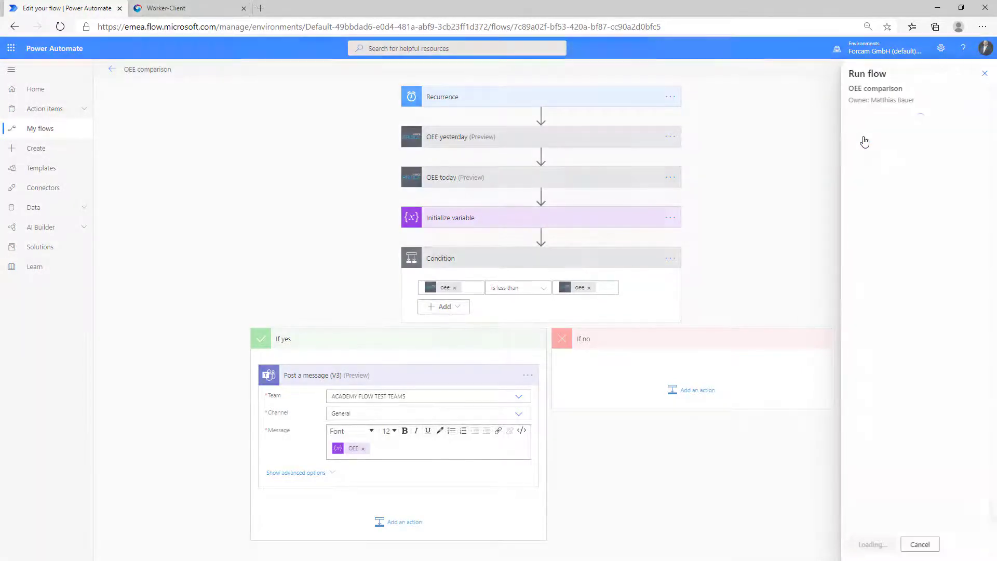
{"action": "left_click", "coordinate": [868, 545]}
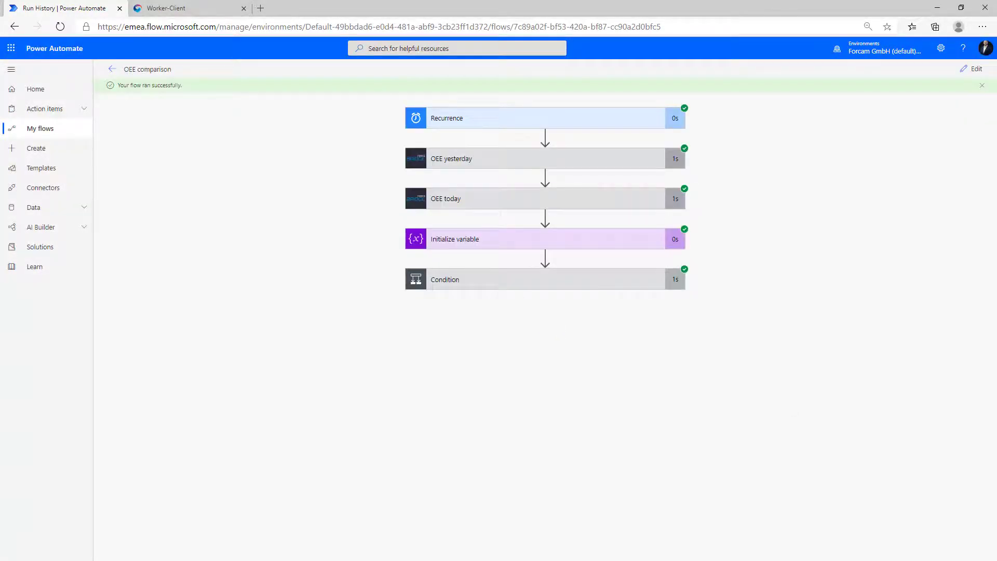
{"action": "key", "text": "alt+Tab"}
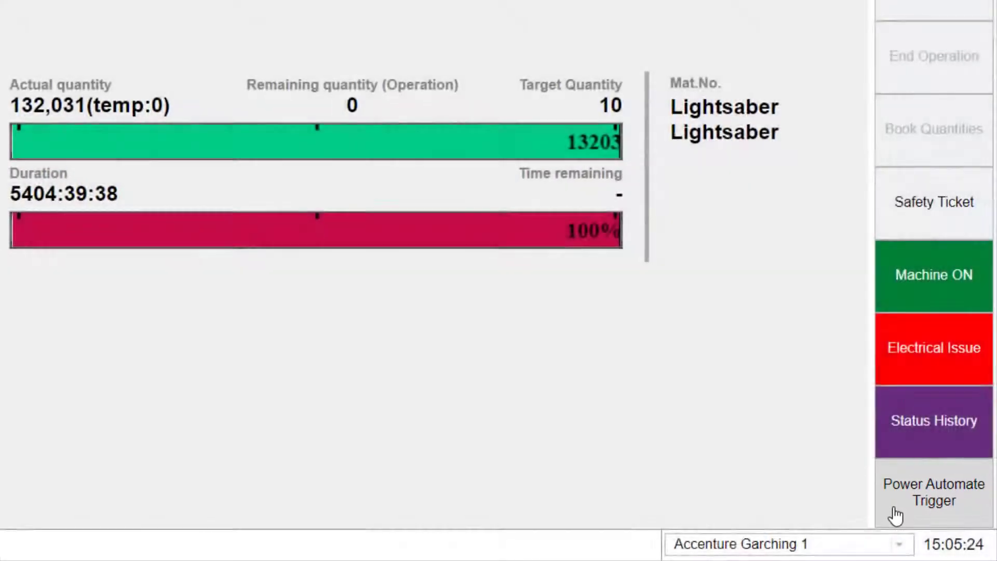
Step: Execute the Power Automate Trigger activity in the Worker-Client, then go to the Workbench-Client
{"action": "left_click", "coordinate": [895, 514]}
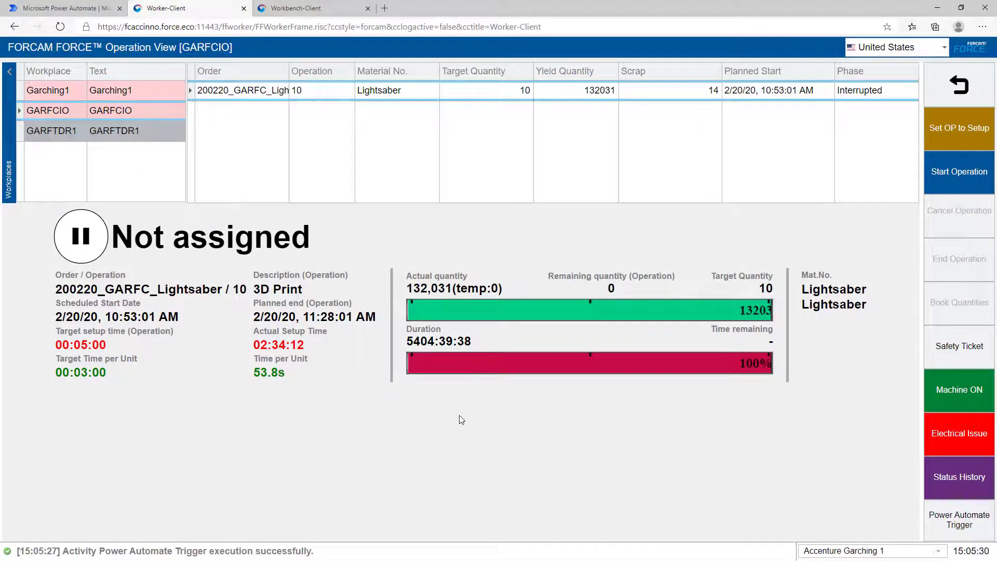
{"action": "left_click", "coordinate": [329, 14]}
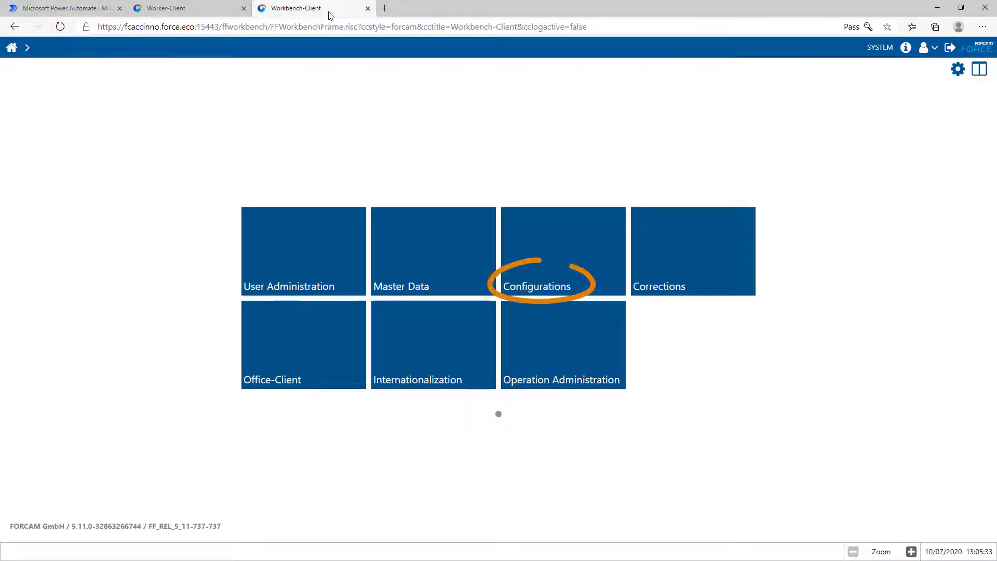
Step: Open the Garching1 Shop Floor Terminal template's Operation View configuration
{"action": "left_click", "coordinate": [561, 239]}
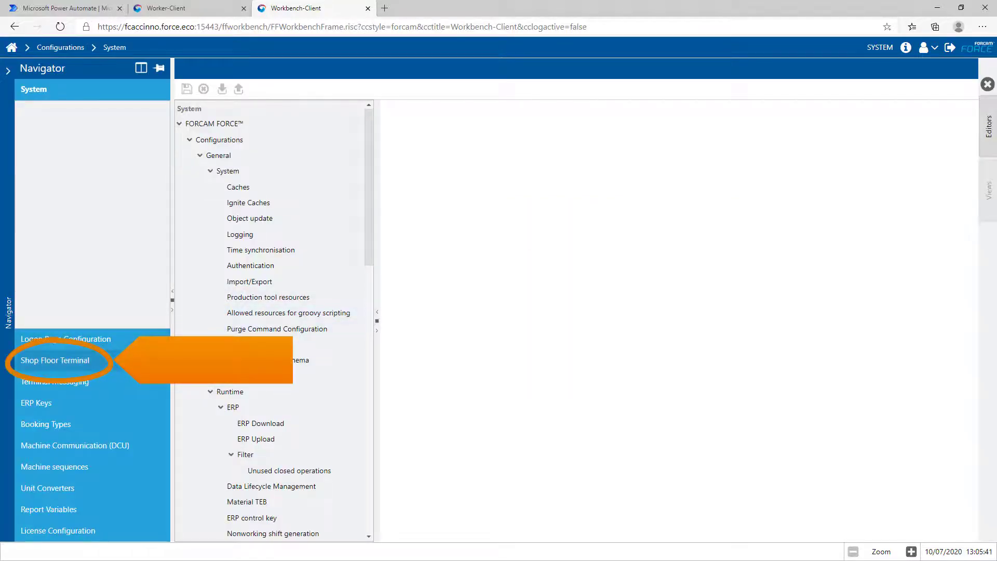
{"action": "left_click", "coordinate": [62, 360]}
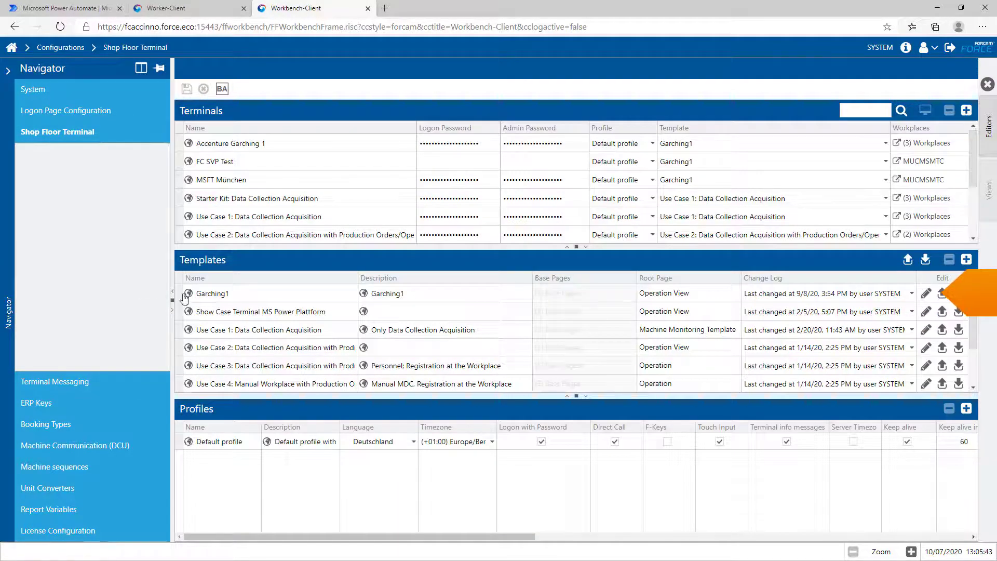
{"action": "left_click", "coordinate": [926, 294]}
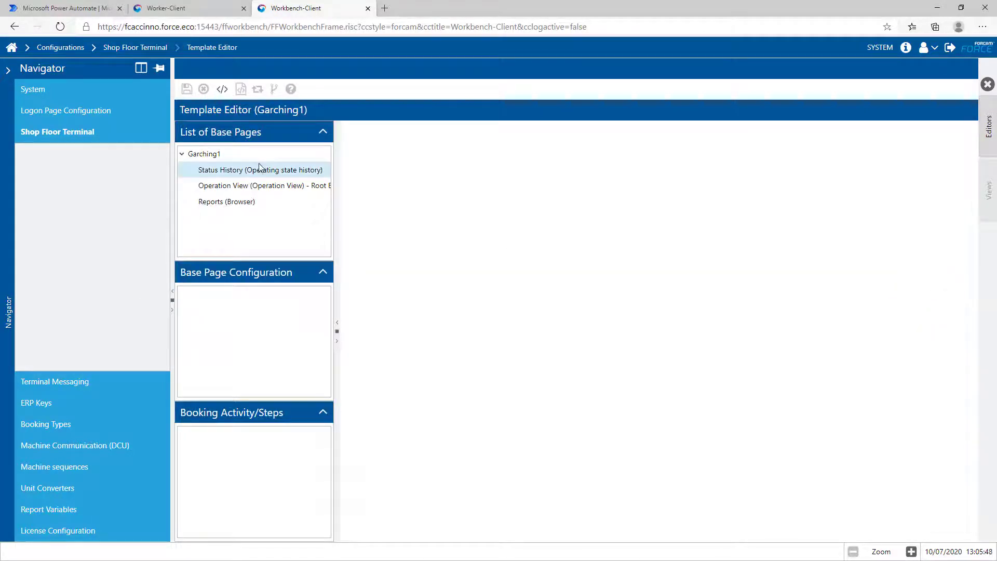
{"action": "left_click", "coordinate": [249, 185]}
Step: Show the Power Automate Trigger booking's customized-event step with event name TESTTRIGGER
{"action": "double_click", "coordinate": [216, 311]}
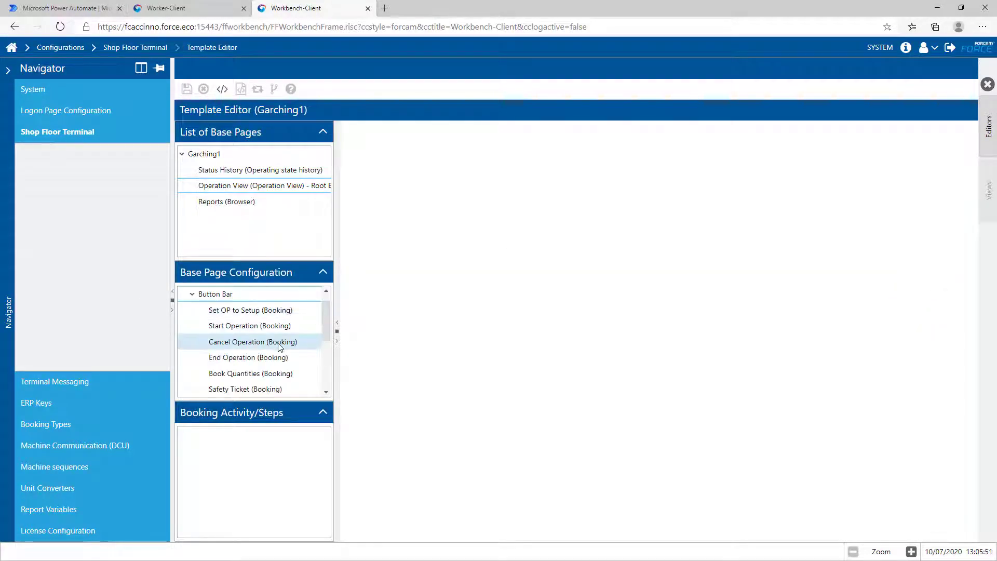
{"action": "left_click_drag", "start_coordinate": [324, 323], "coordinate": [498, 376]}
{"action": "left_click", "coordinate": [312, 373]}
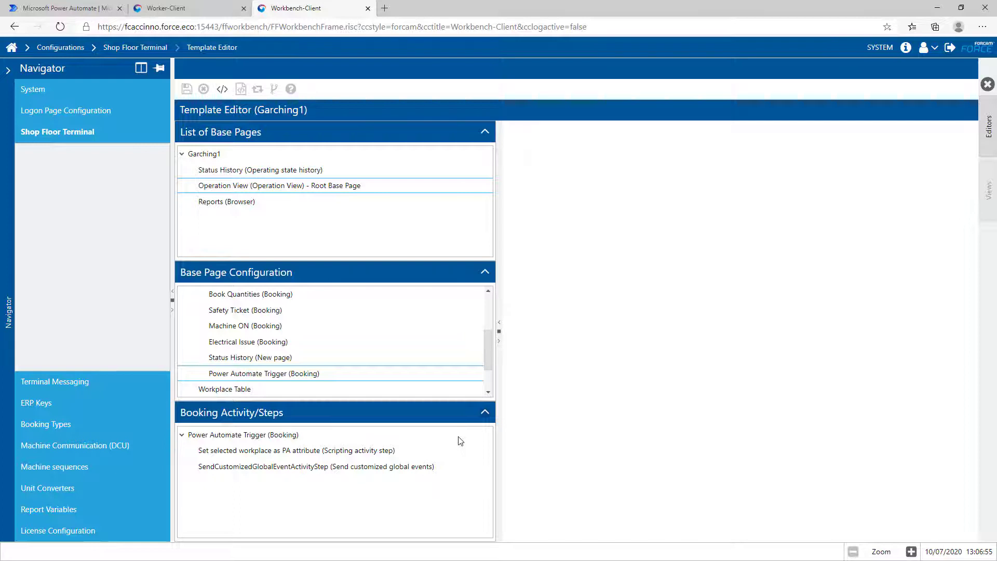
{"action": "left_click", "coordinate": [435, 467]}
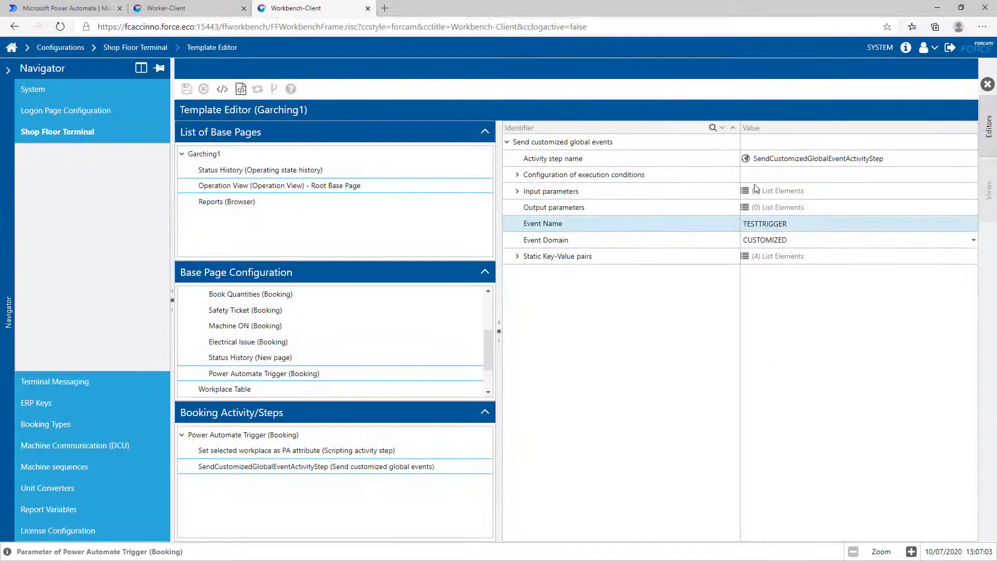
{"action": "left_click", "coordinate": [71, 6]}
{"action": "left_click", "coordinate": [72, 157]}
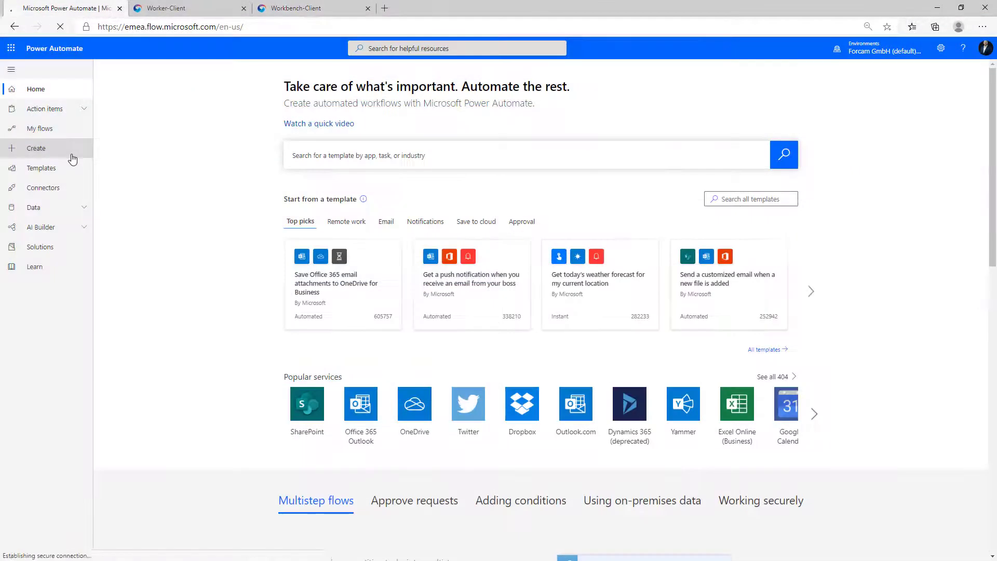
Step: Create automated flow 'Power Automate Trigger Button' using FORCAM's 'When a customized action occured' trigger
{"action": "left_click", "coordinate": [254, 128]}
{"action": "left_click", "coordinate": [628, 154]}
{"action": "type", "text": "Power Automate Trigger Button"}
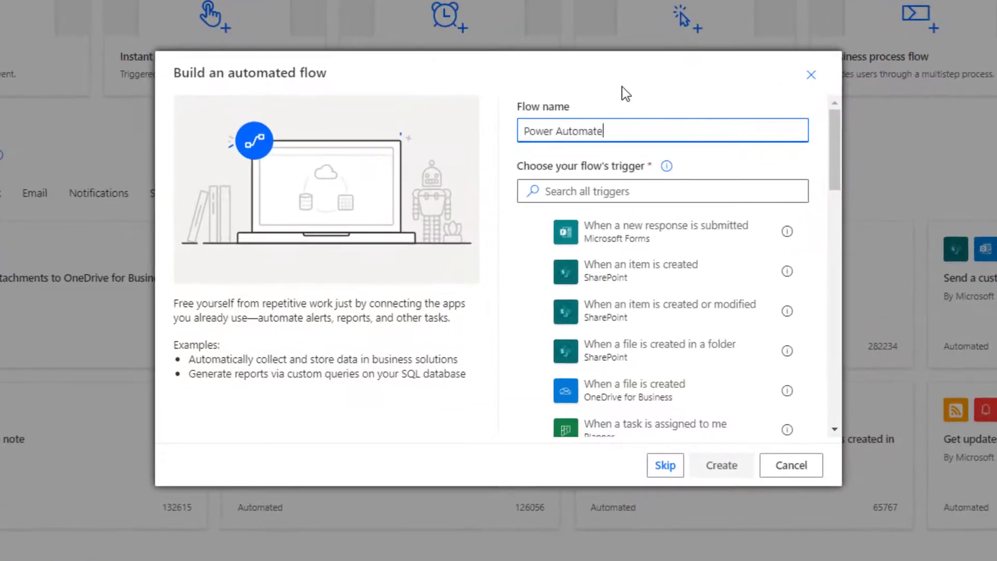
{"action": "left_click", "coordinate": [737, 183]}
{"action": "type", "text": "FORCAM"}
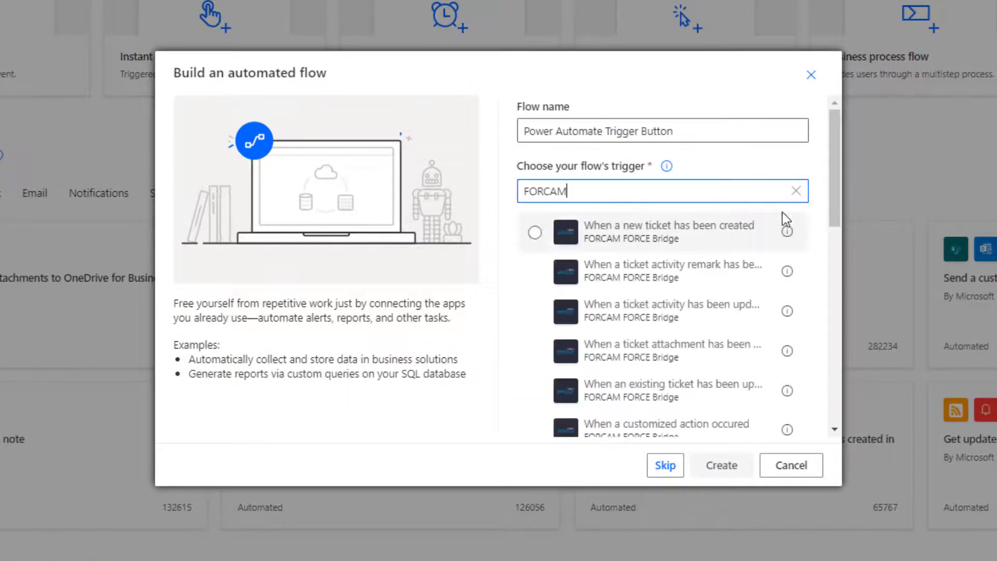
{"action": "scroll", "coordinate": [825, 267], "scroll_direction": "down", "scroll_amount": 1}
{"action": "left_click", "coordinate": [754, 378]}
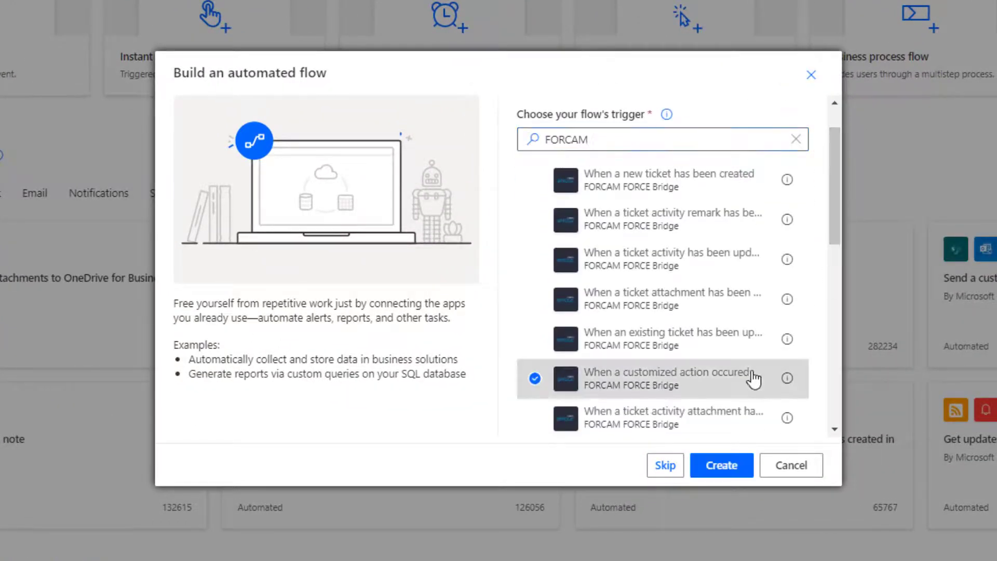
{"action": "left_click", "coordinate": [738, 470]}
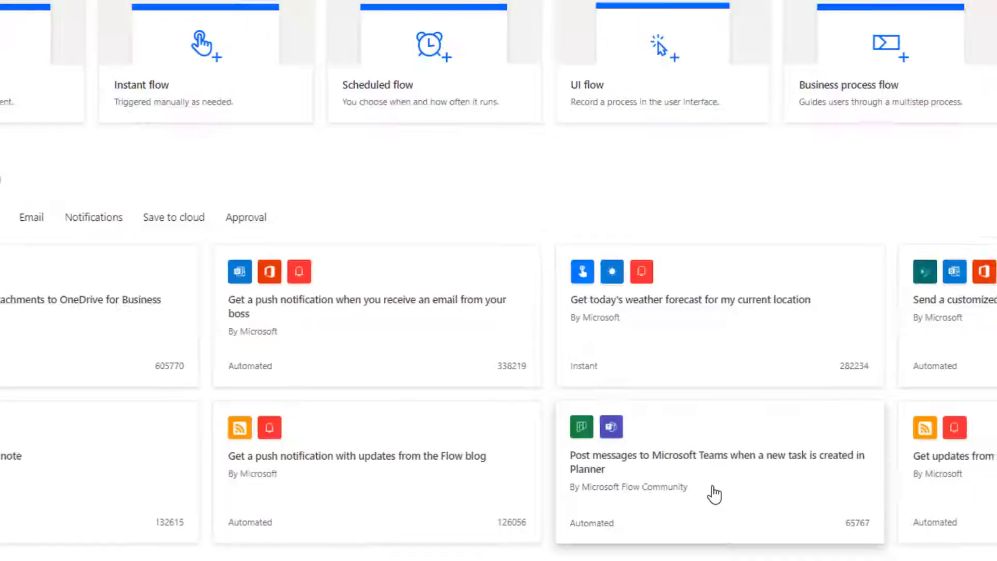
Step: Set the trigger's event name to TESTTRIGGER and add a Send an email (V2) step
{"action": "left_click", "coordinate": [531, 82]}
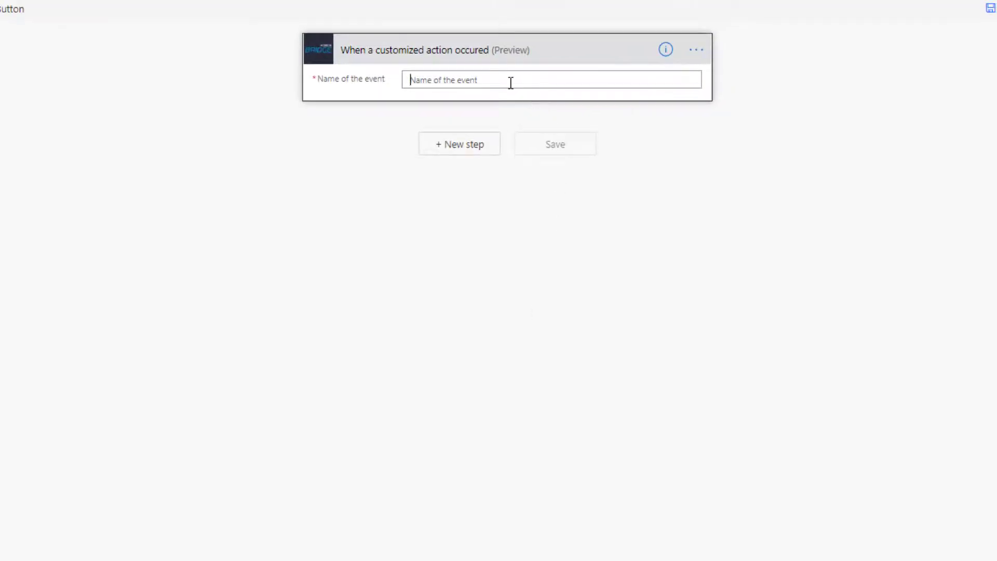
{"action": "type", "text": "TESTTRIGGER"}
{"action": "left_click", "coordinate": [471, 144]}
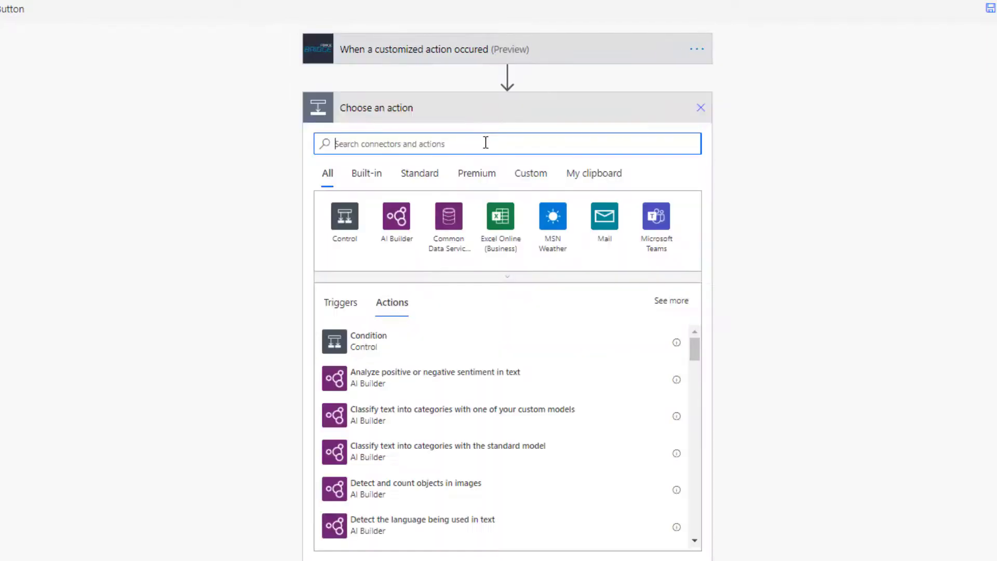
{"action": "type", "text": "send e"}
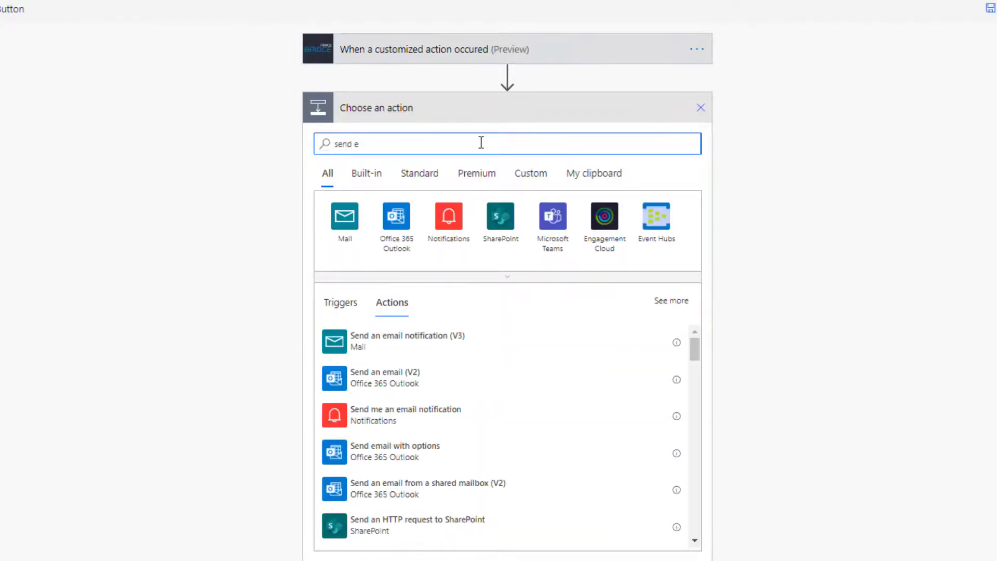
{"action": "left_click", "coordinate": [521, 382]}
Step: Address the email to the chosen recipient with subject 'Trigger has been pressed!'
{"action": "left_click", "coordinate": [488, 158]}
{"action": "left_click", "coordinate": [514, 216]}
{"action": "left_click", "coordinate": [516, 203]}
{"action": "type", "text": "Trigger has been pressed!"}
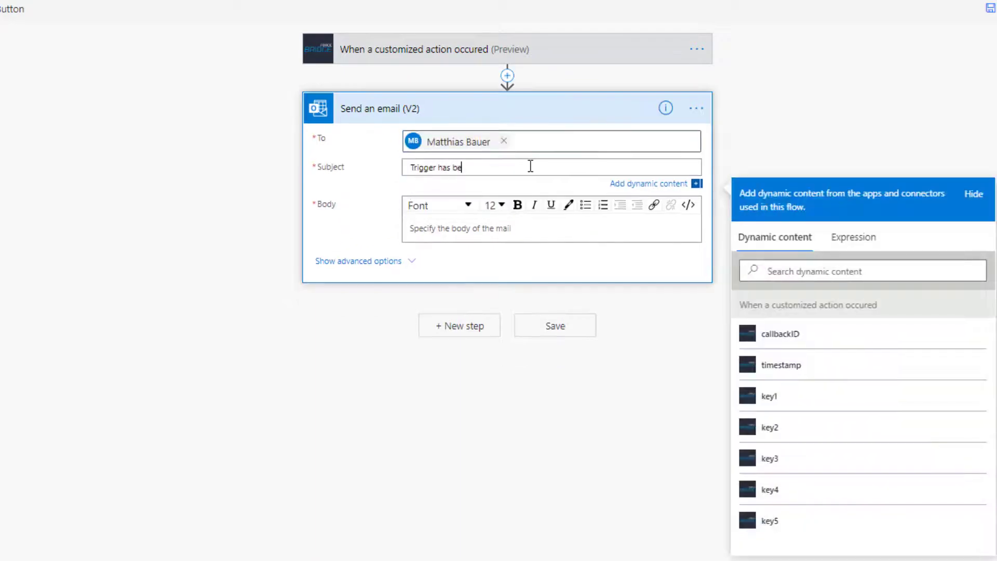
Step: Fill the email body with the key1 through key5 values and save the flow
{"action": "left_click", "coordinate": [553, 224]}
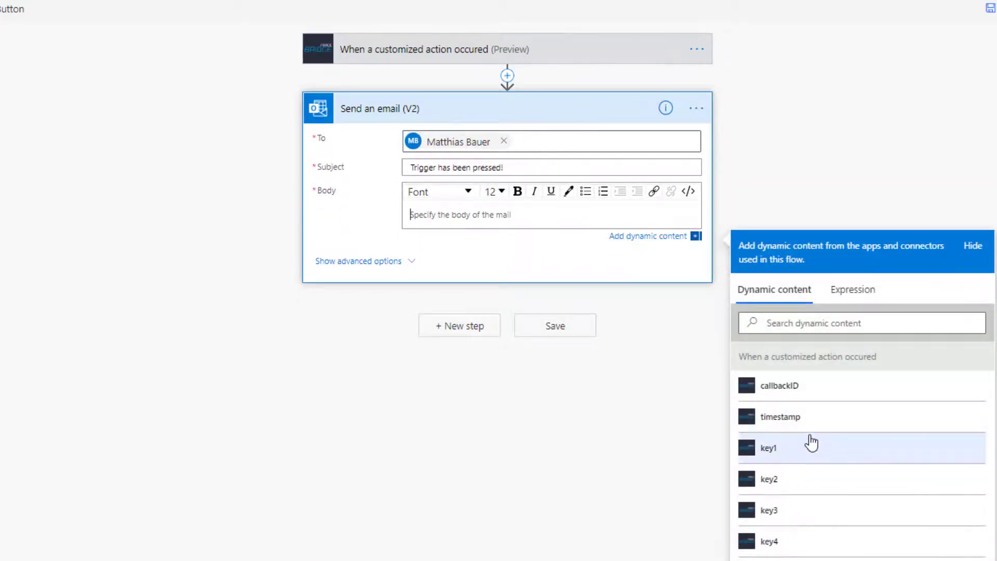
{"action": "left_click", "coordinate": [809, 448]}
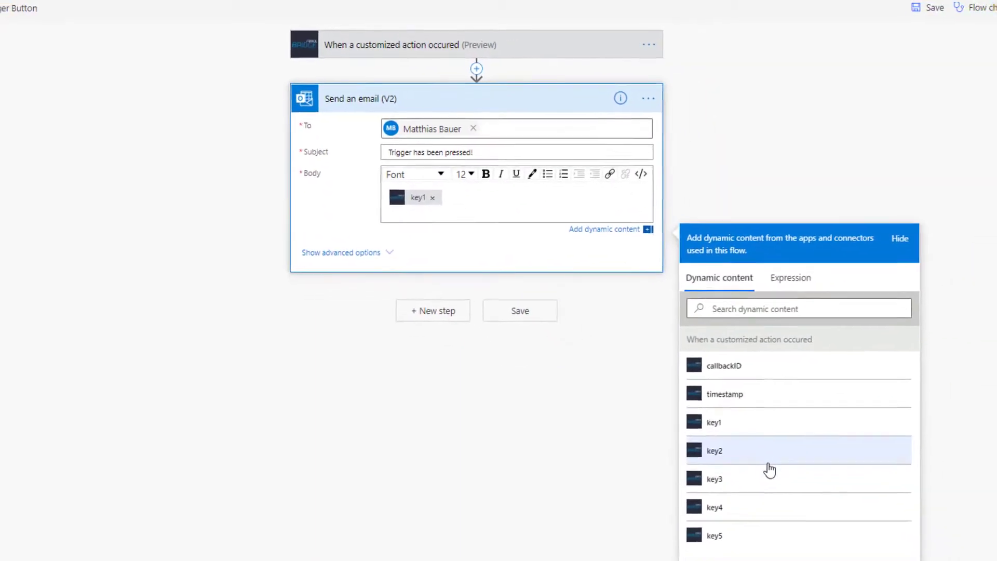
{"action": "left_click", "coordinate": [806, 473]}
{"action": "left_click", "coordinate": [786, 508]}
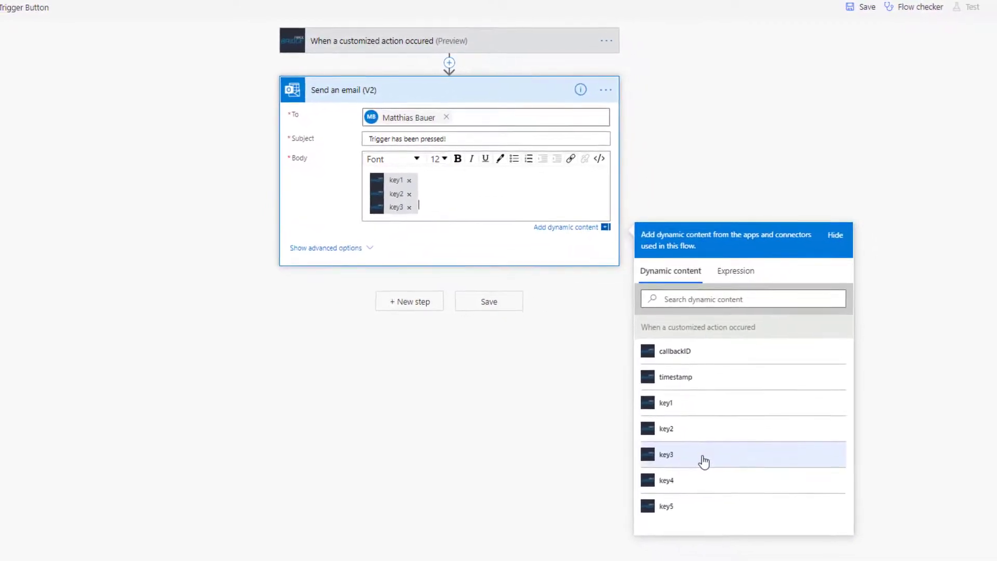
{"action": "left_click", "coordinate": [706, 484]}
{"action": "left_click", "coordinate": [708, 529]}
{"action": "left_click", "coordinate": [471, 386]}
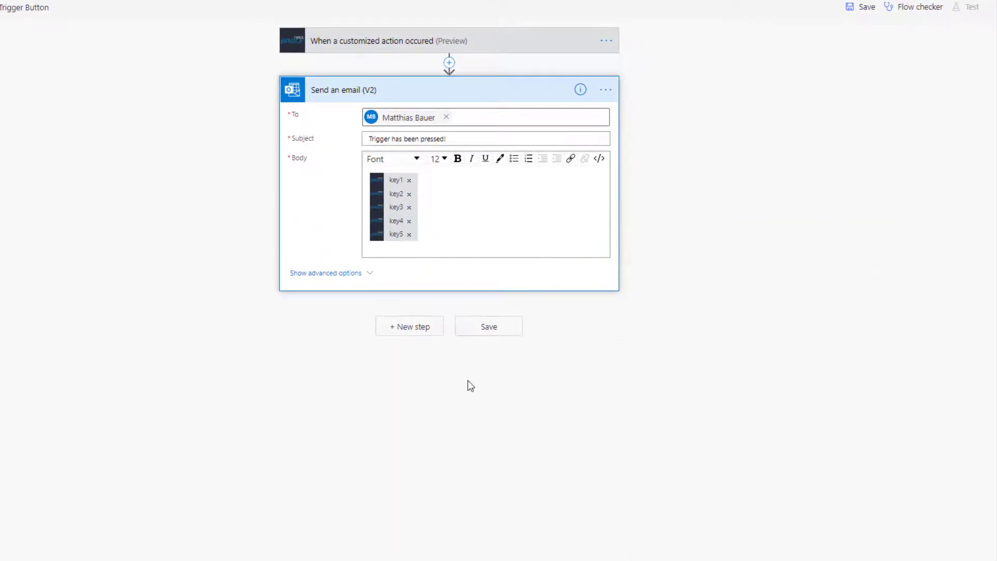
{"action": "left_click", "coordinate": [488, 330]}
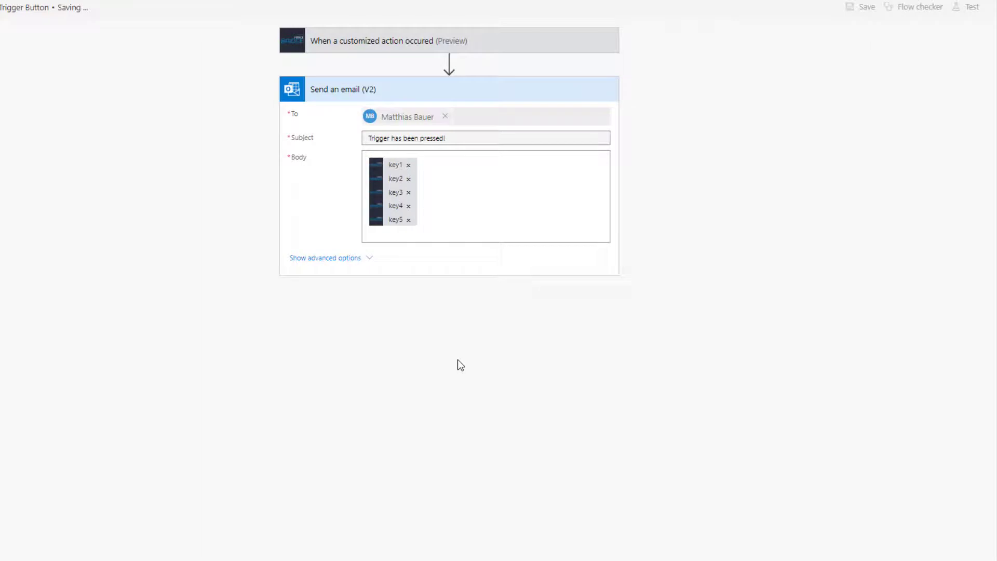
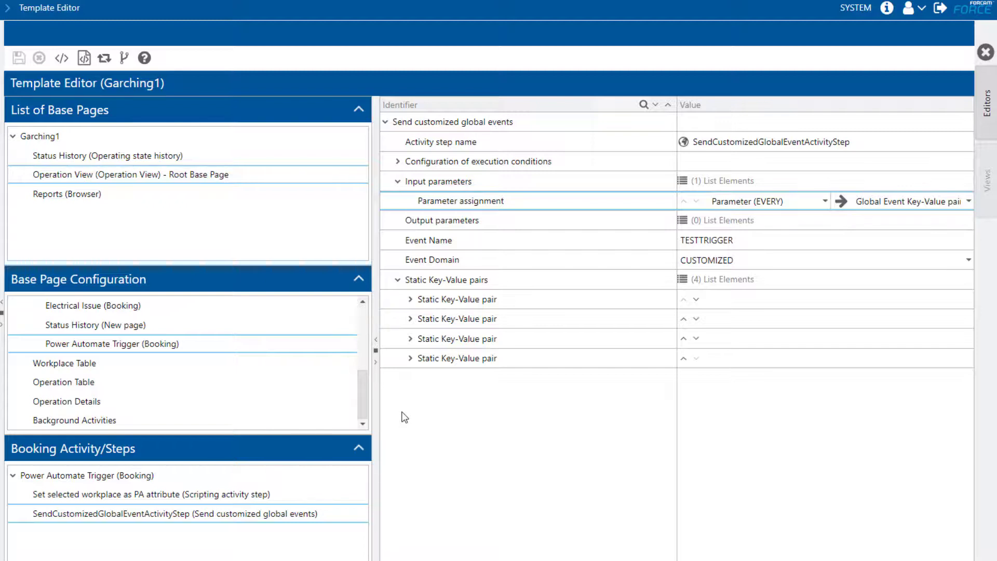
Step: Open the 'Set selected workplace as PA attribute' step, expand its input parameters and review its script
{"action": "key", "text": "Up"}
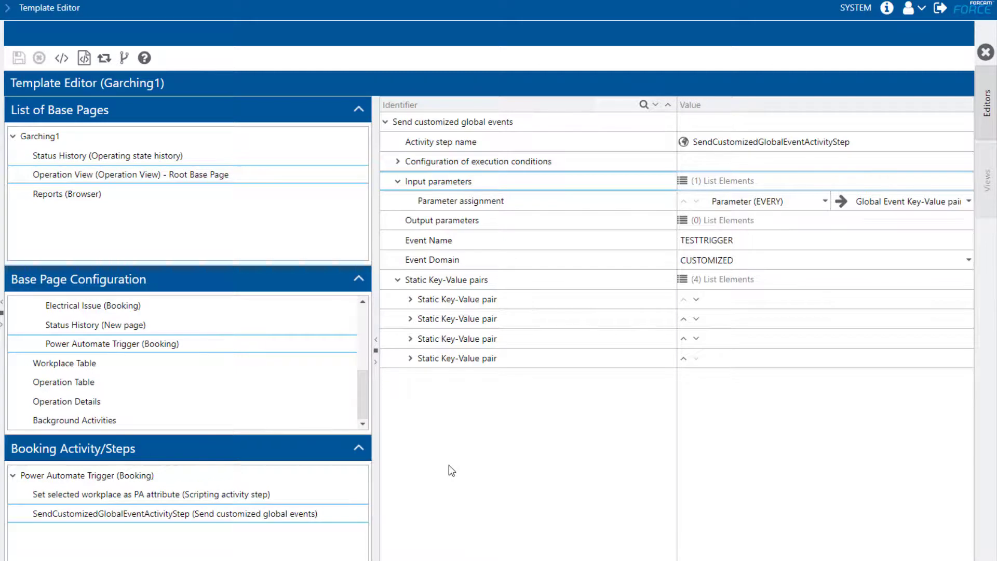
{"action": "left_click", "coordinate": [355, 491]}
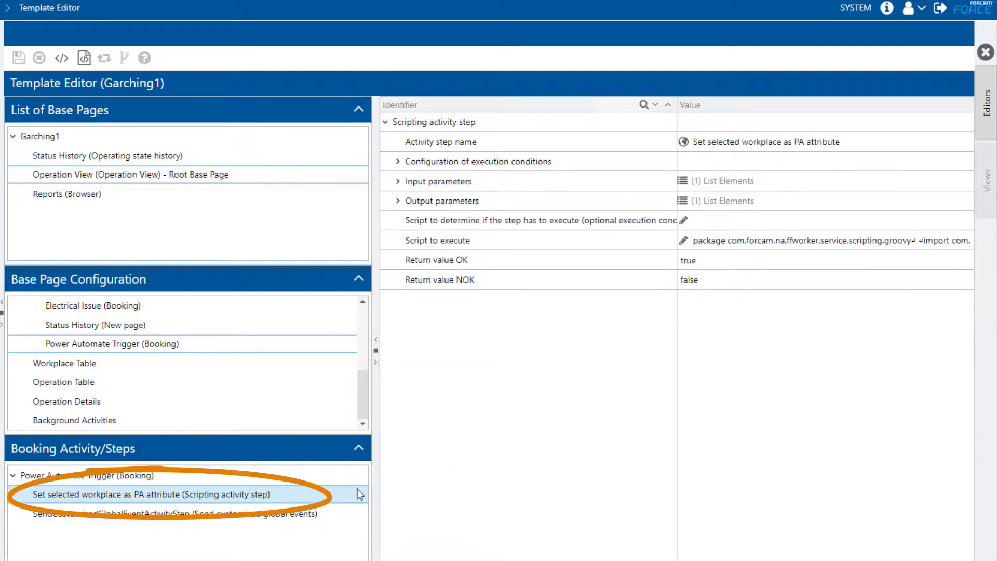
{"action": "left_click", "coordinate": [397, 182]}
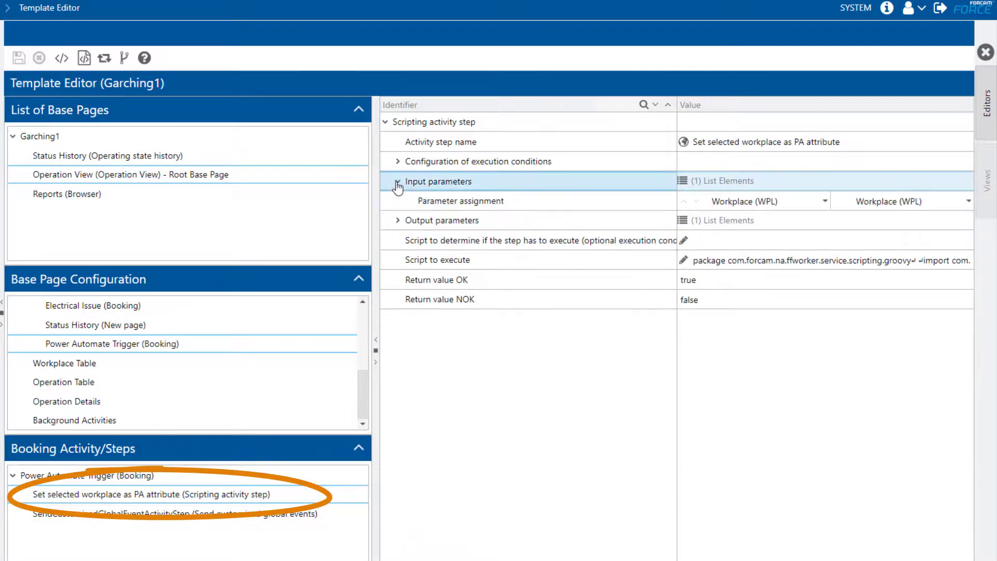
{"action": "left_click", "coordinate": [685, 261]}
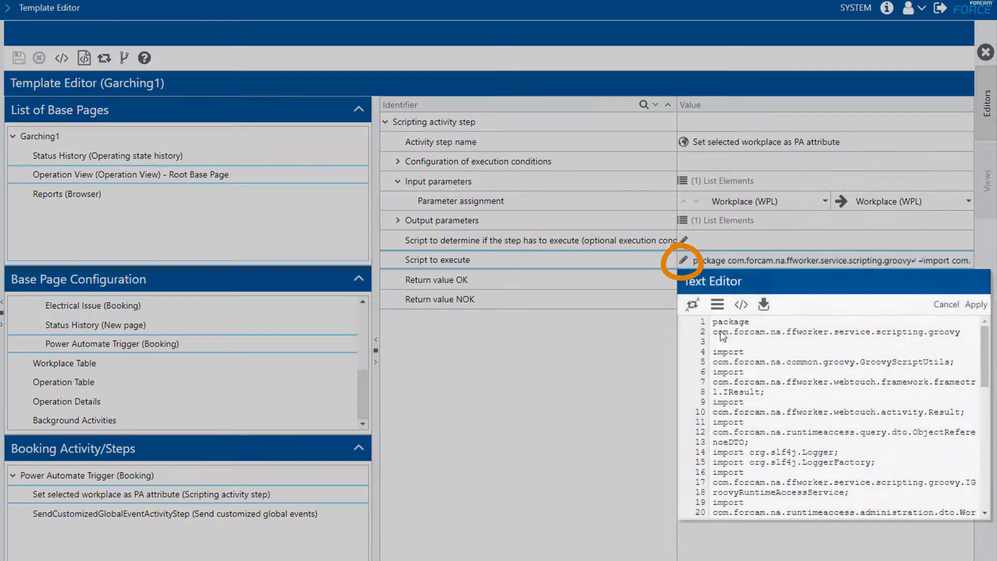
{"action": "key", "text": "ctrl+a"}
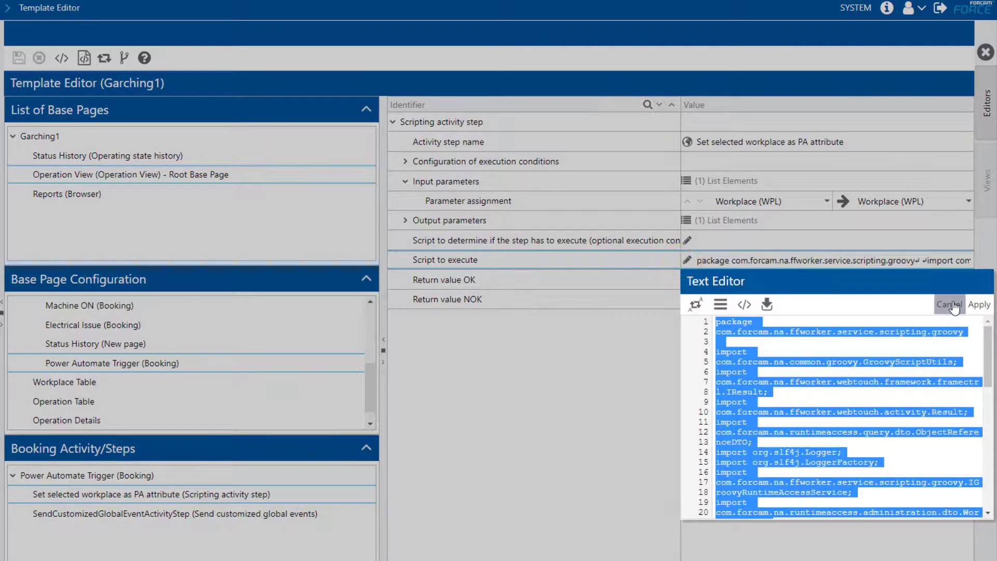
{"action": "key", "text": "ctrl+End"}
{"action": "left_click", "coordinate": [971, 305]}
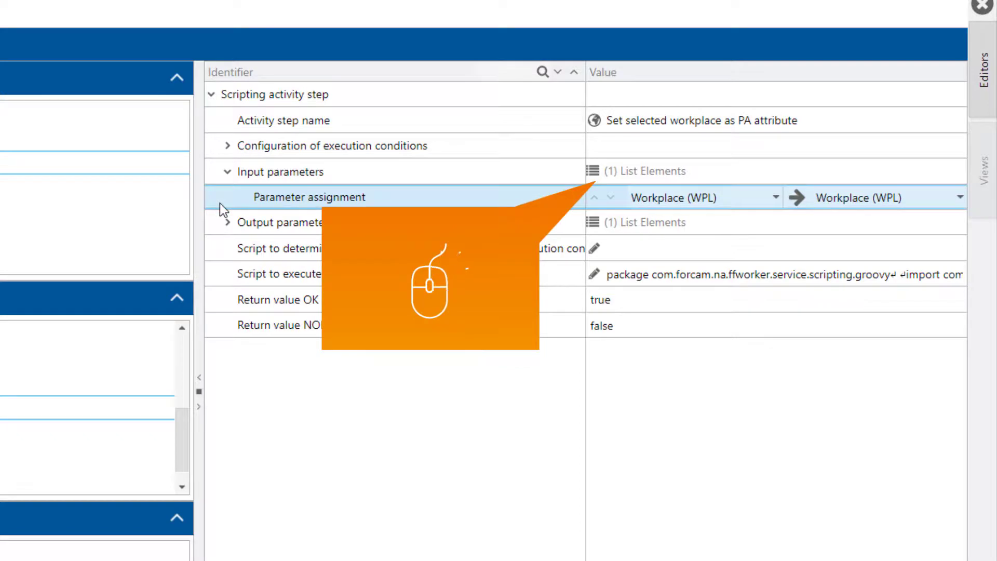
Step: Expand the output parameters to show Arbitrary value 1 written into Parameter
{"action": "right_click", "coordinate": [635, 176]}
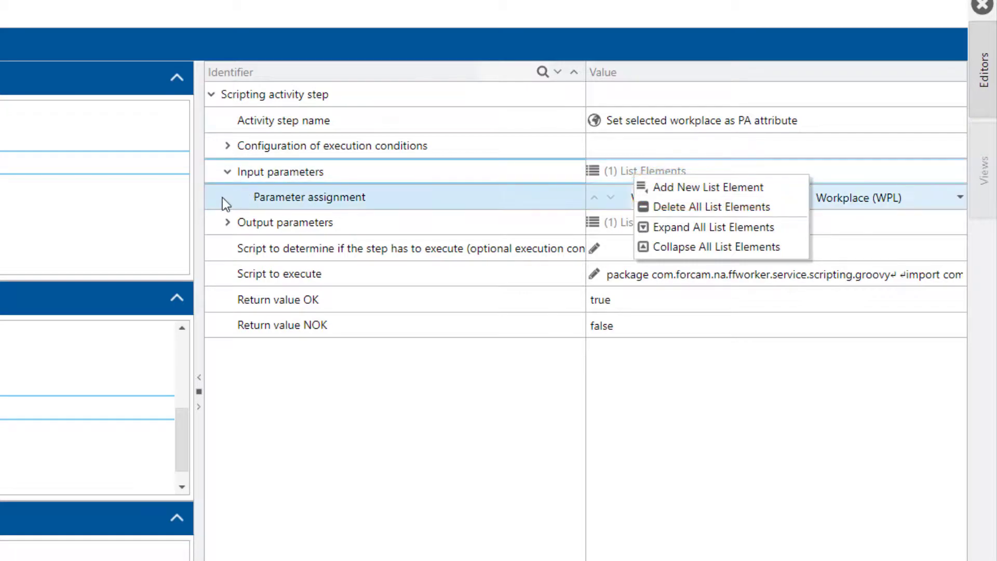
{"action": "left_click", "coordinate": [225, 224]}
{"action": "left_click", "coordinate": [227, 223]}
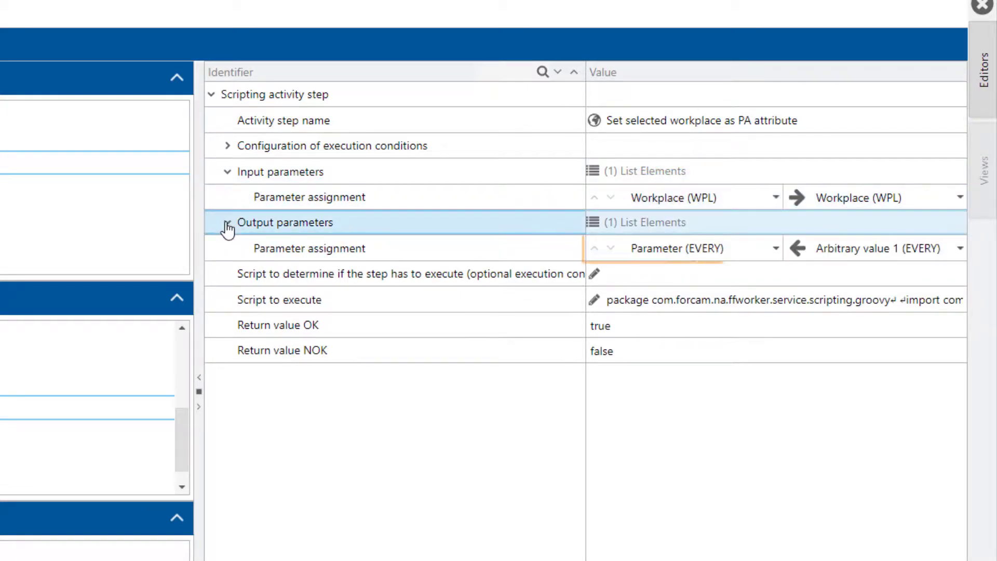
{"action": "left_click", "coordinate": [223, 242]}
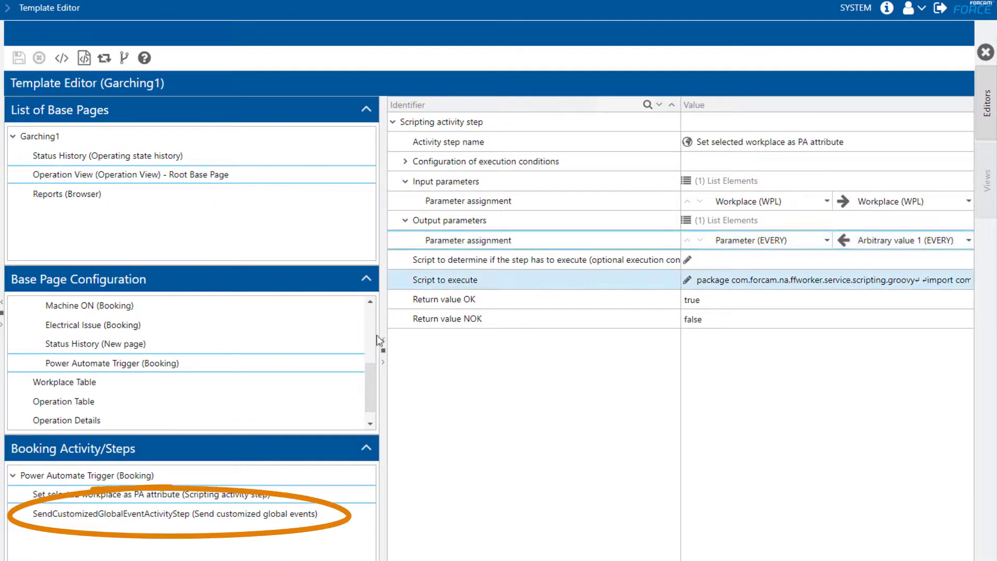
Step: Open the SendCustomizedGlobalEventActivityStep and expand its input parameters and Static Key-Value pairs
{"action": "left_click", "coordinate": [334, 511]}
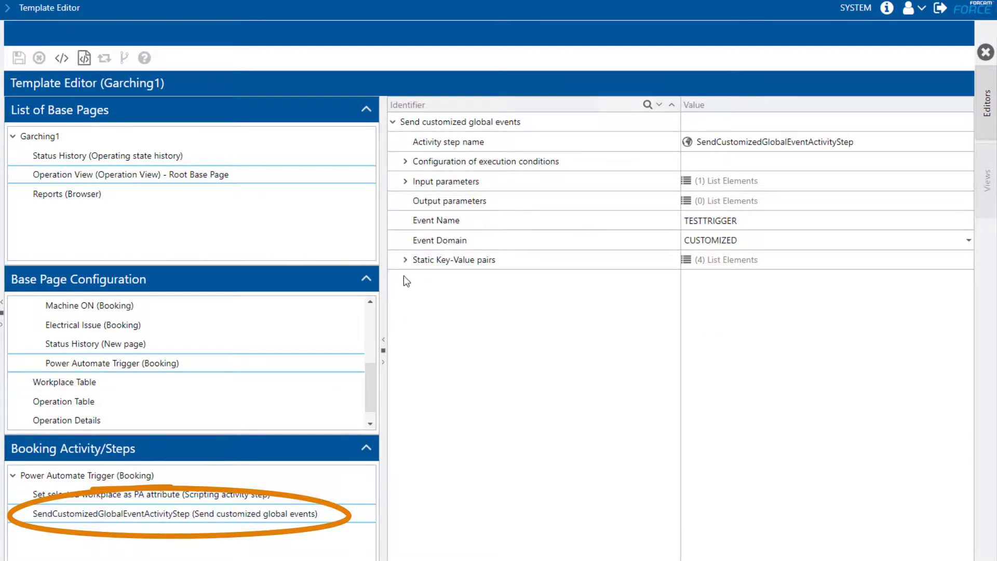
{"action": "left_click", "coordinate": [406, 181]}
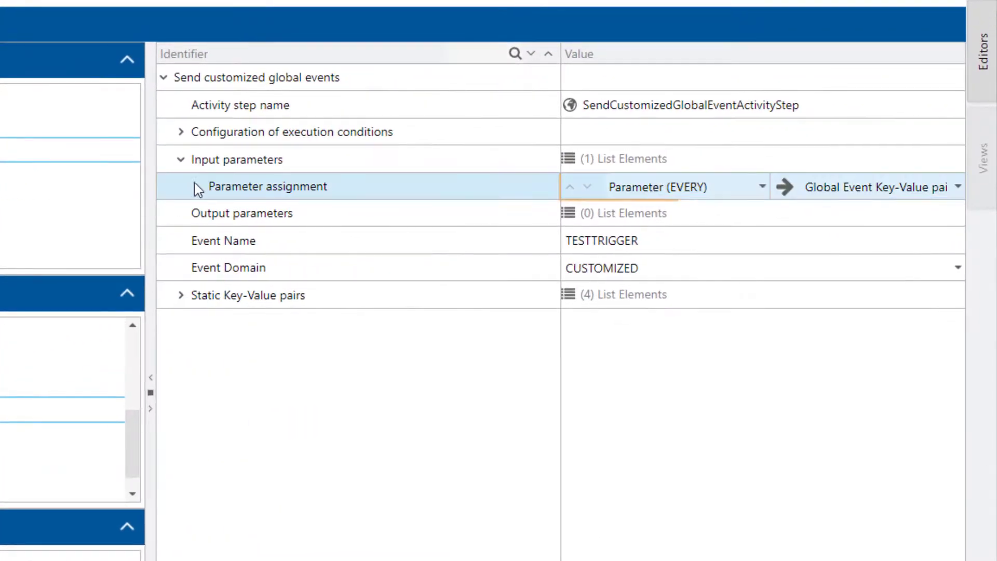
{"action": "left_click", "coordinate": [392, 201]}
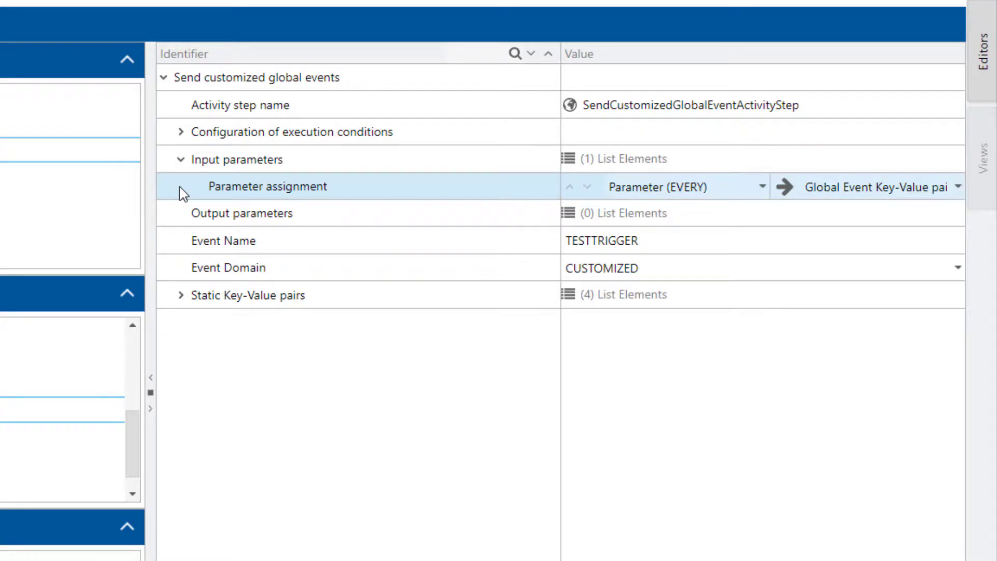
{"action": "left_click", "coordinate": [180, 295]}
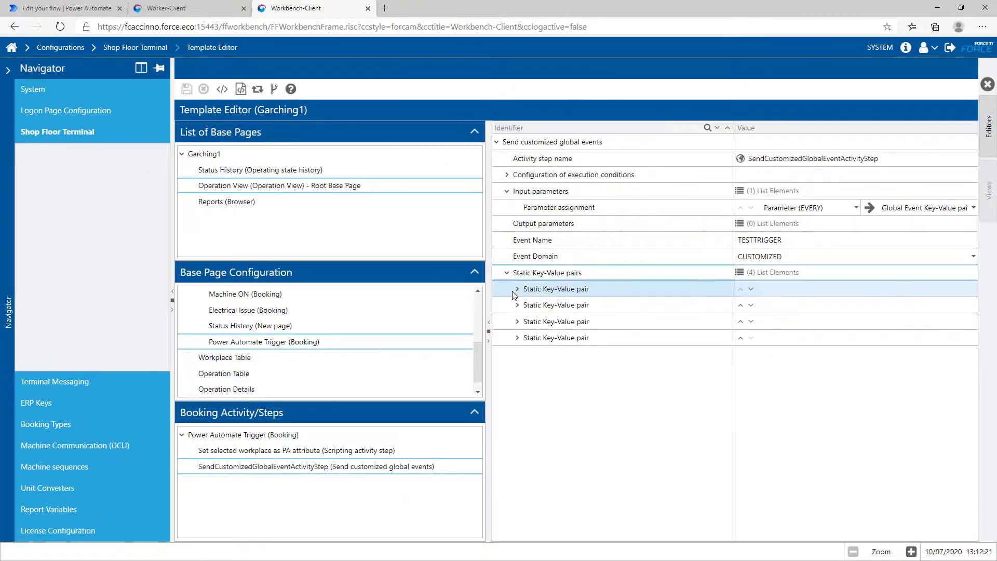
Step: Expand static pairs key2–key5 and select the TESTTRIGGER event name
{"action": "left_click", "coordinate": [518, 288]}
{"action": "left_click", "coordinate": [518, 337]}
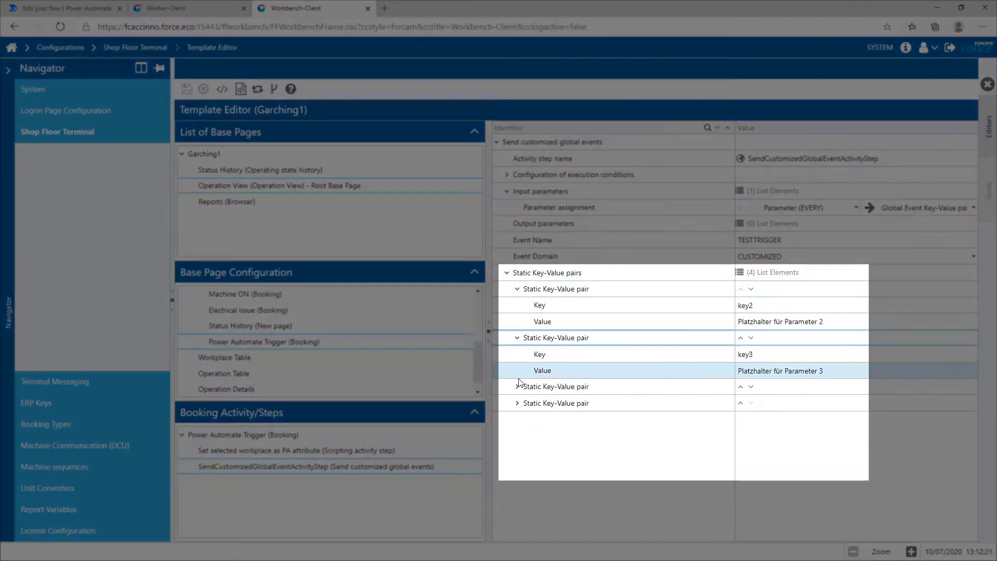
{"action": "left_click", "coordinate": [517, 386]}
{"action": "left_click", "coordinate": [517, 436]}
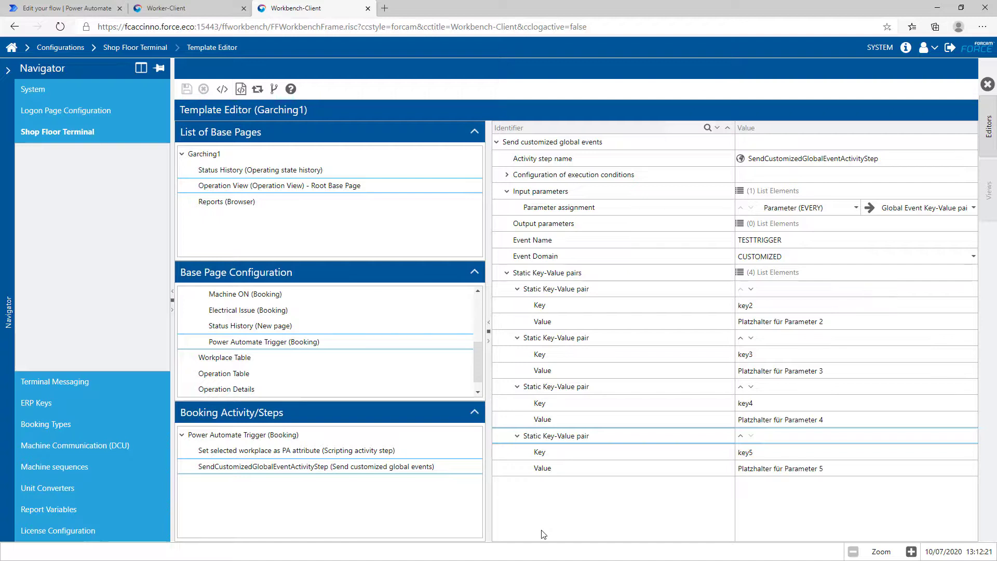
{"action": "left_click", "coordinate": [835, 241]}
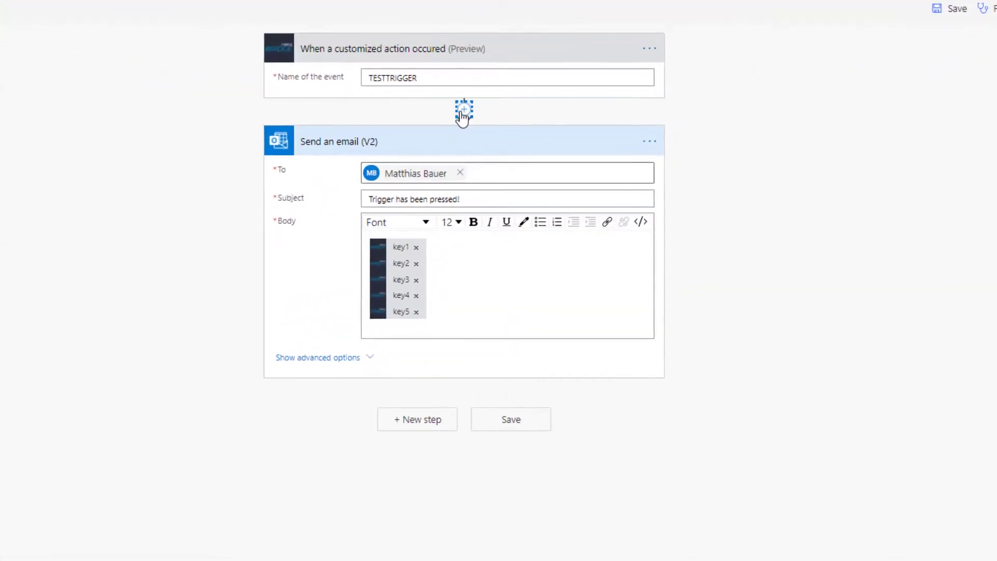
{"action": "left_click", "coordinate": [463, 109]}
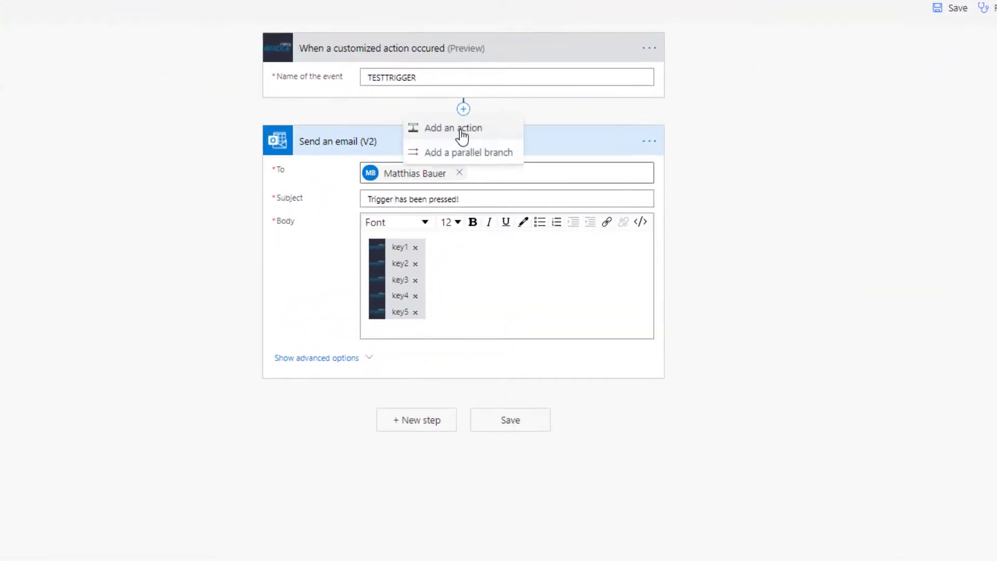
Step: Search 'Forcam' and add the FORCAM FORCE Bridge 'Get workplace (preview)' action after the trigger
{"action": "left_click", "coordinate": [461, 131]}
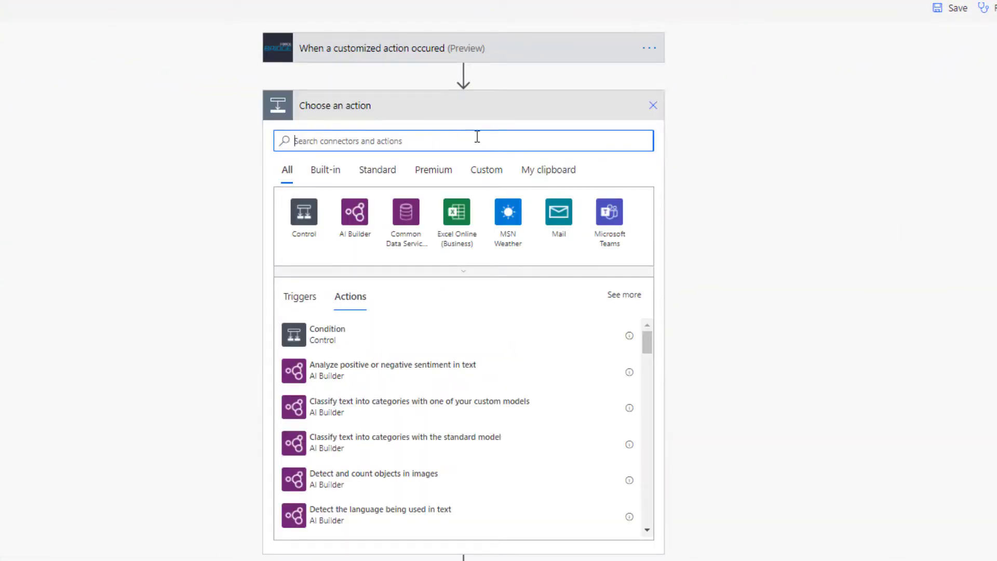
{"action": "type", "text": "Forcam"}
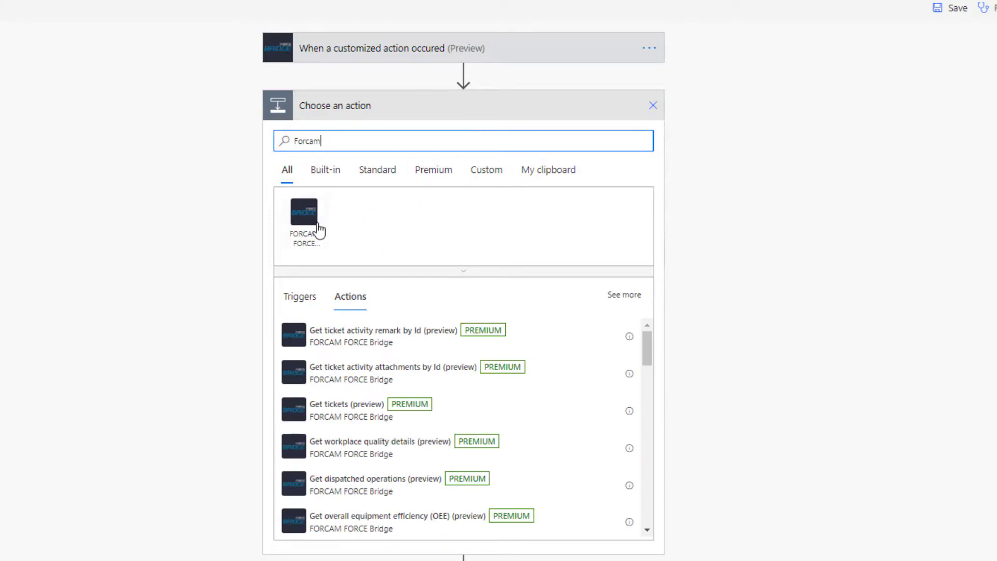
{"action": "left_click", "coordinate": [306, 218]}
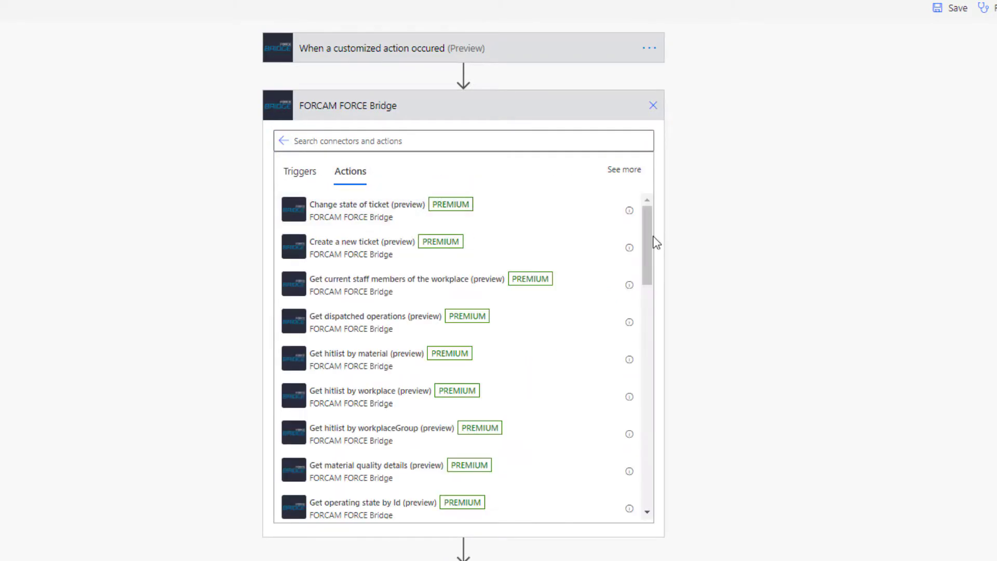
{"action": "left_click_drag", "start_coordinate": [648, 229], "coordinate": [624, 483]}
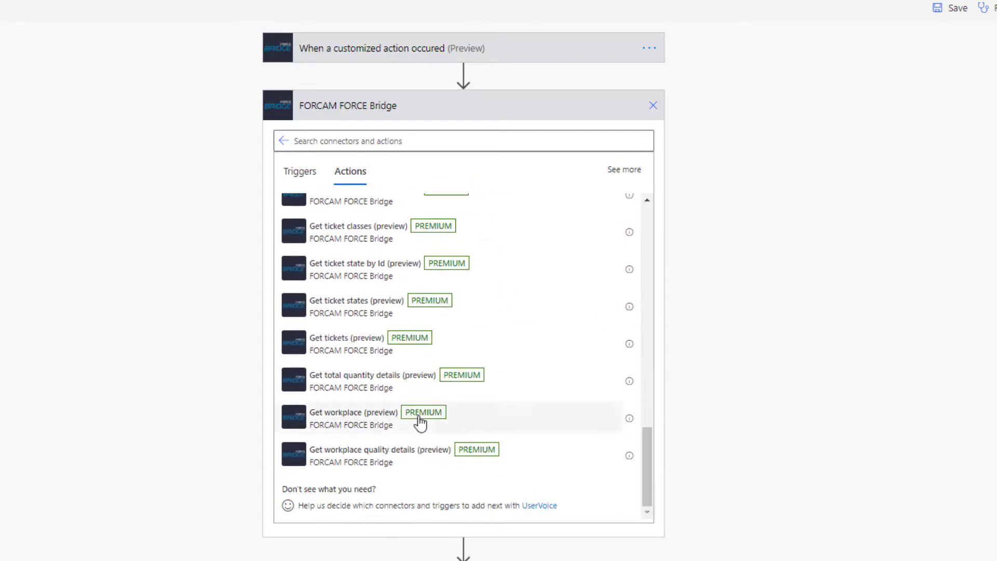
{"action": "left_click", "coordinate": [385, 420]}
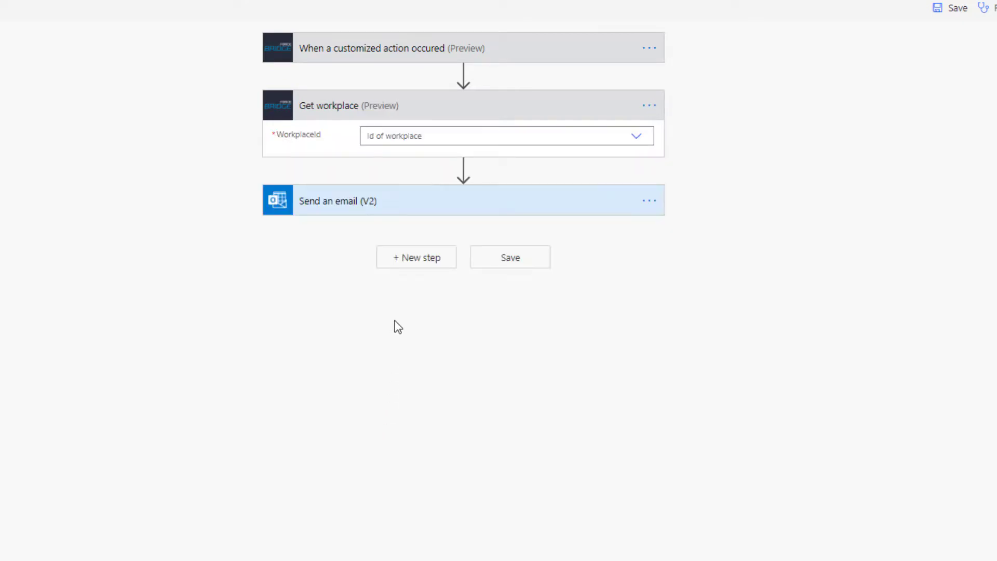
Step: Set the Get workplace step's WorkplaceId to the custom value key1
{"action": "left_click", "coordinate": [645, 141]}
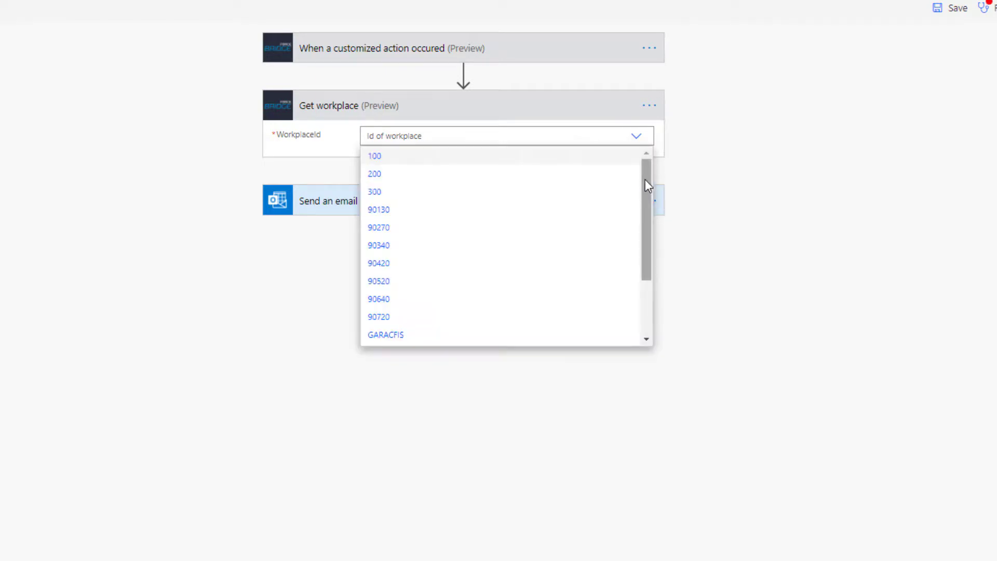
{"action": "left_click_drag", "start_coordinate": [645, 179], "coordinate": [647, 272]}
{"action": "left_click", "coordinate": [490, 341]}
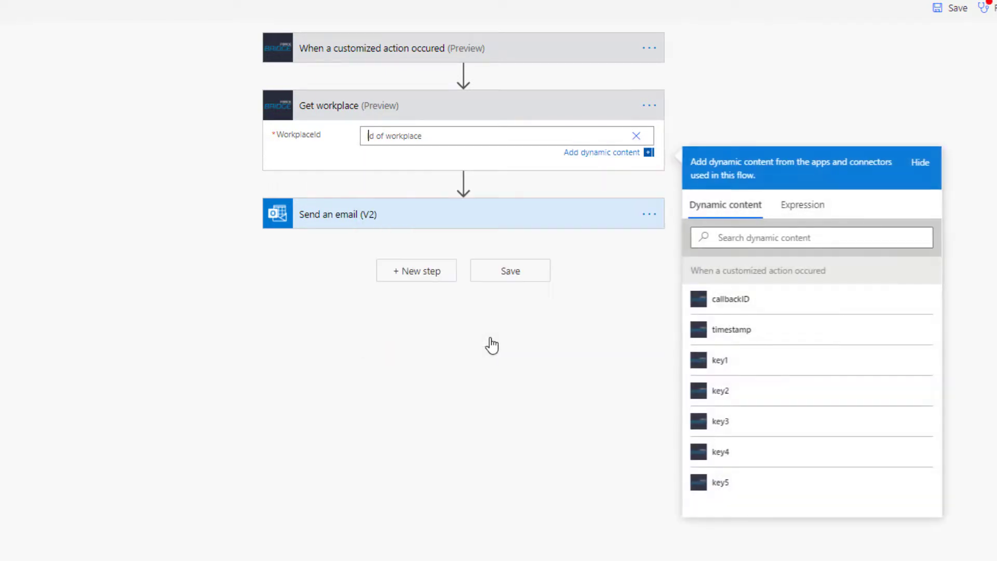
{"action": "left_click", "coordinate": [742, 367]}
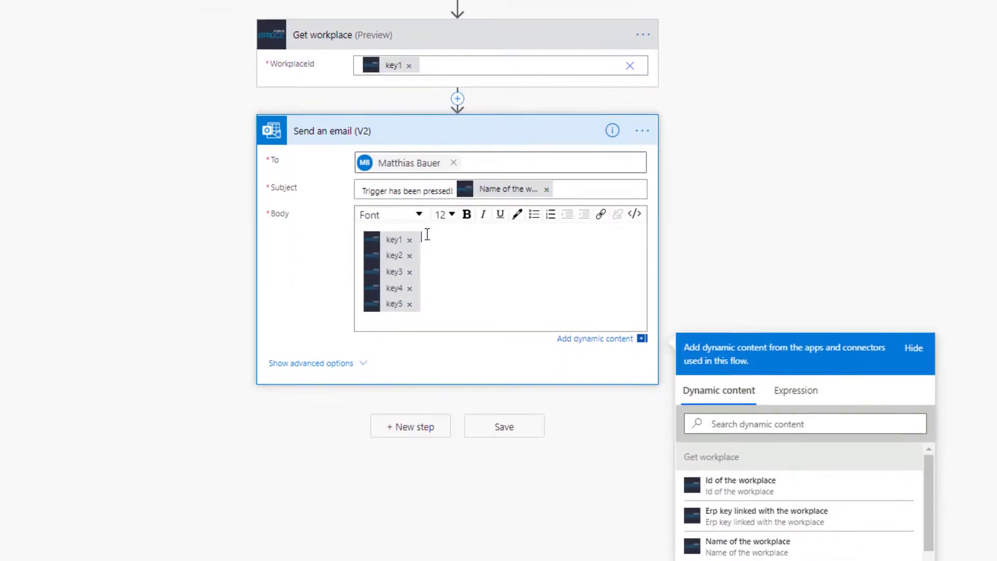
Step: Add an 'Operating State:' line with the workplace description to the email body and save
{"action": "key", "text": "Return"}
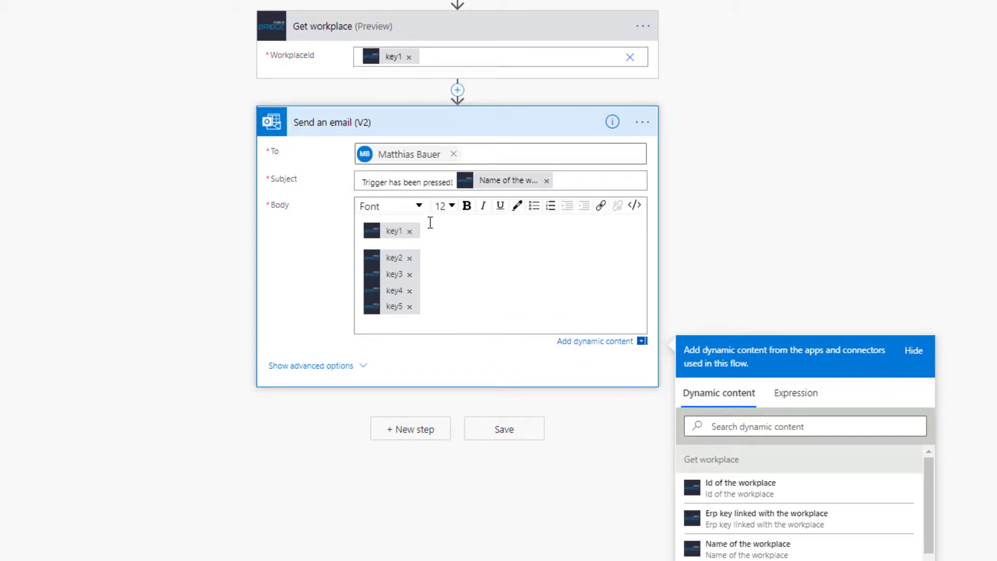
{"action": "key", "text": "Return"}
{"action": "key", "text": "Return"}
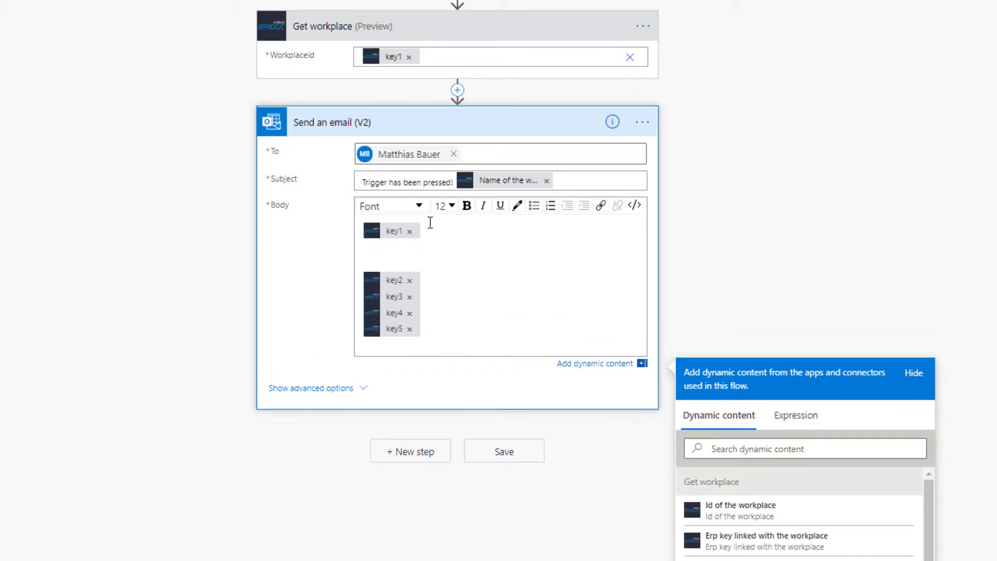
{"action": "type", "text": "Operating State:"}
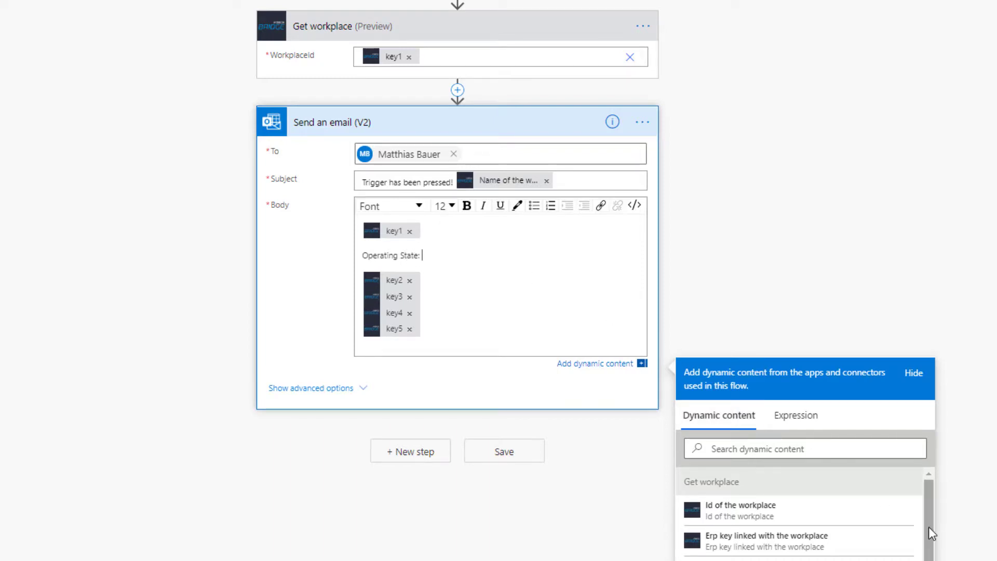
{"action": "scroll", "coordinate": [932, 526], "scroll_direction": "down", "scroll_amount": 2}
{"action": "scroll", "coordinate": [933, 480], "scroll_direction": "down", "scroll_amount": 2}
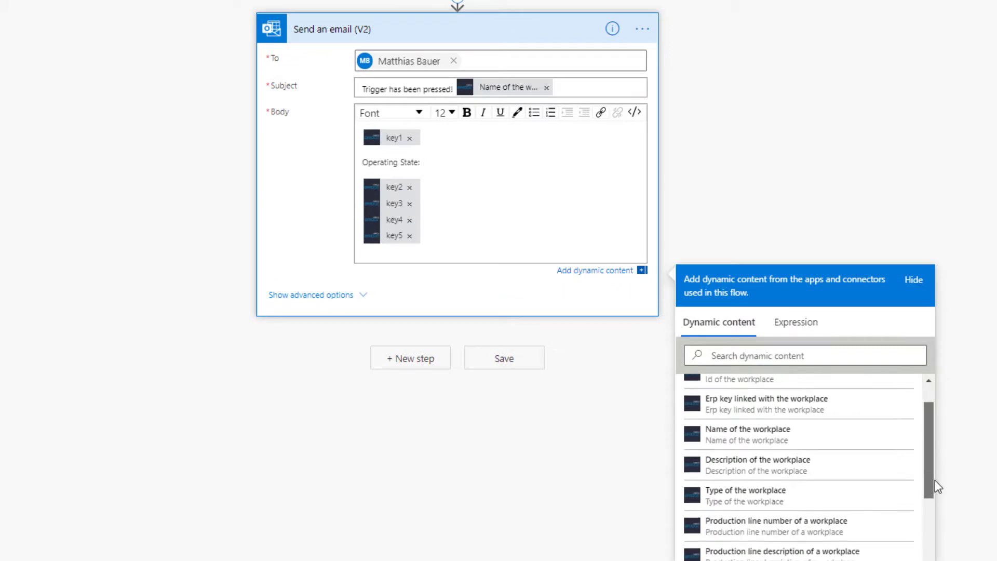
{"action": "scroll", "coordinate": [932, 499], "scroll_direction": "down", "scroll_amount": 2}
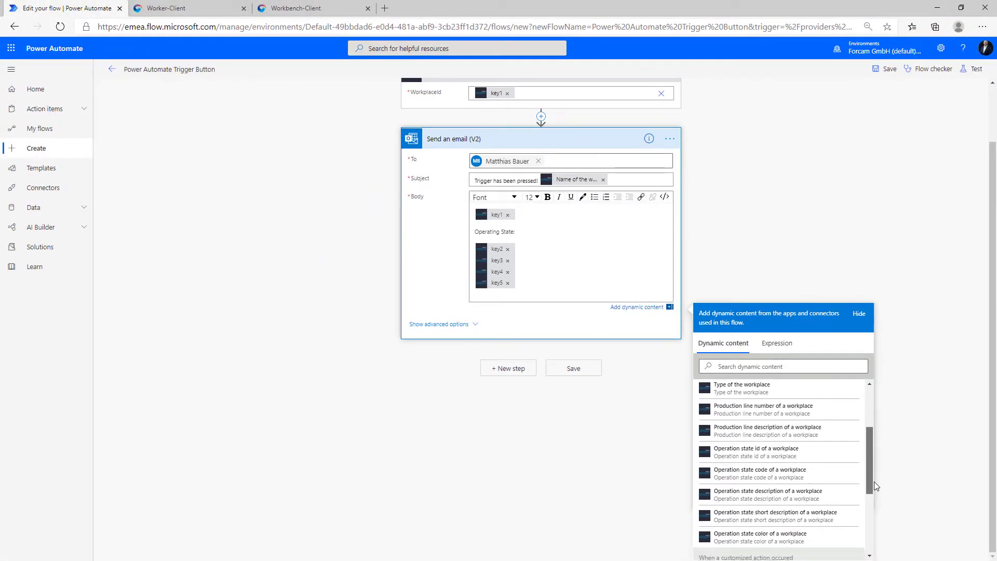
{"action": "left_click_drag", "start_coordinate": [874, 482], "coordinate": [875, 485]}
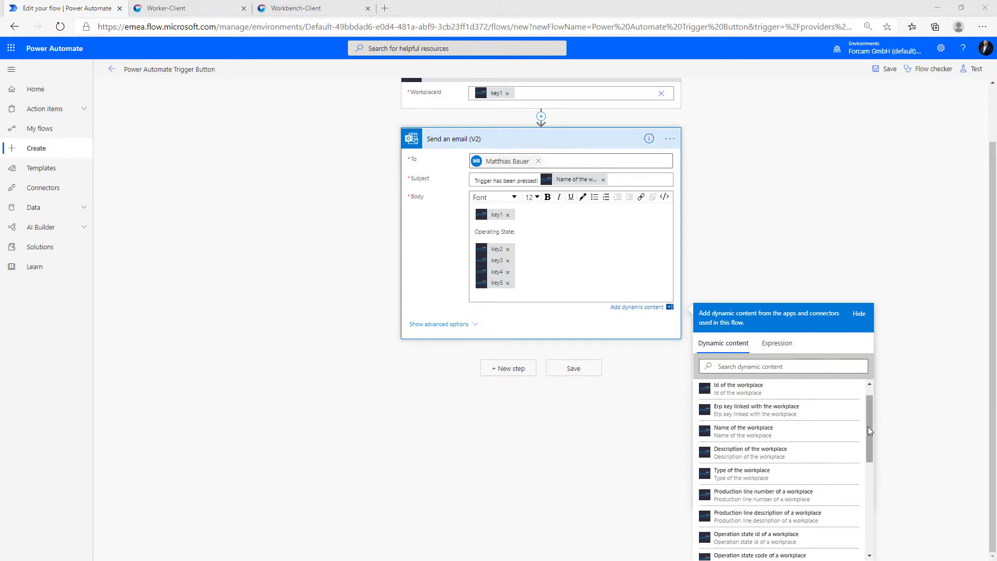
{"action": "left_click_drag", "start_coordinate": [869, 426], "coordinate": [875, 407]}
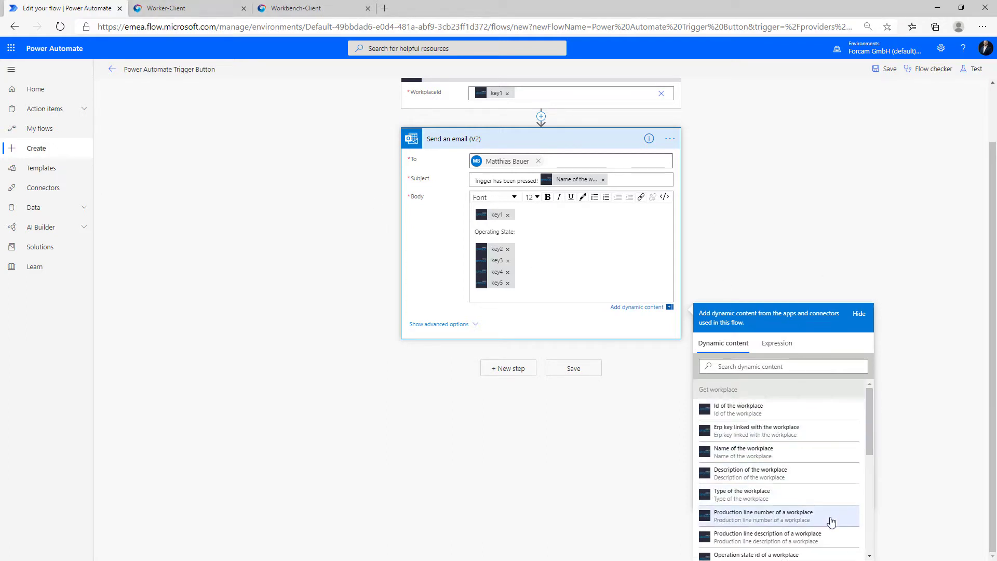
{"action": "left_click_drag", "start_coordinate": [871, 432], "coordinate": [871, 435]}
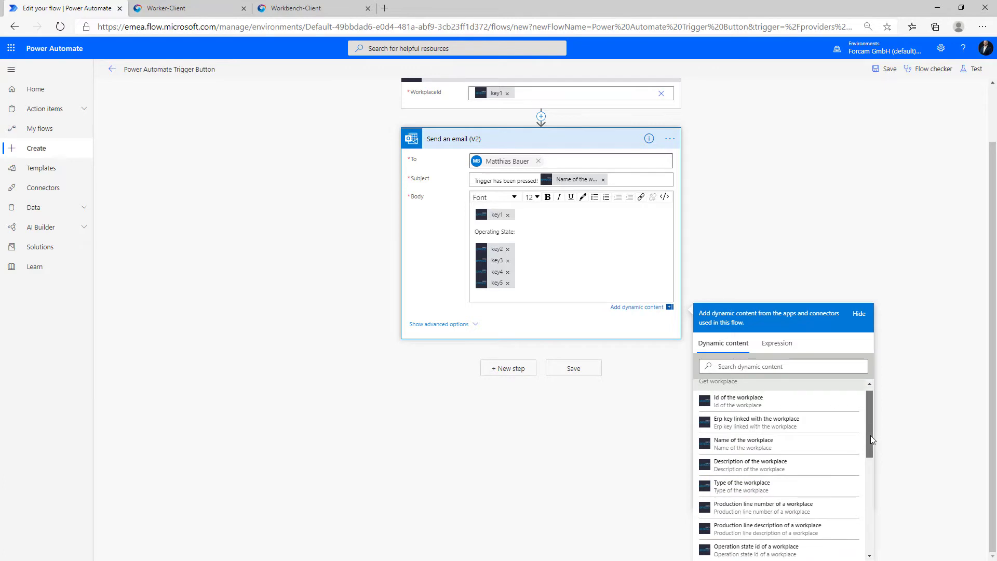
{"action": "left_click", "coordinate": [830, 469]}
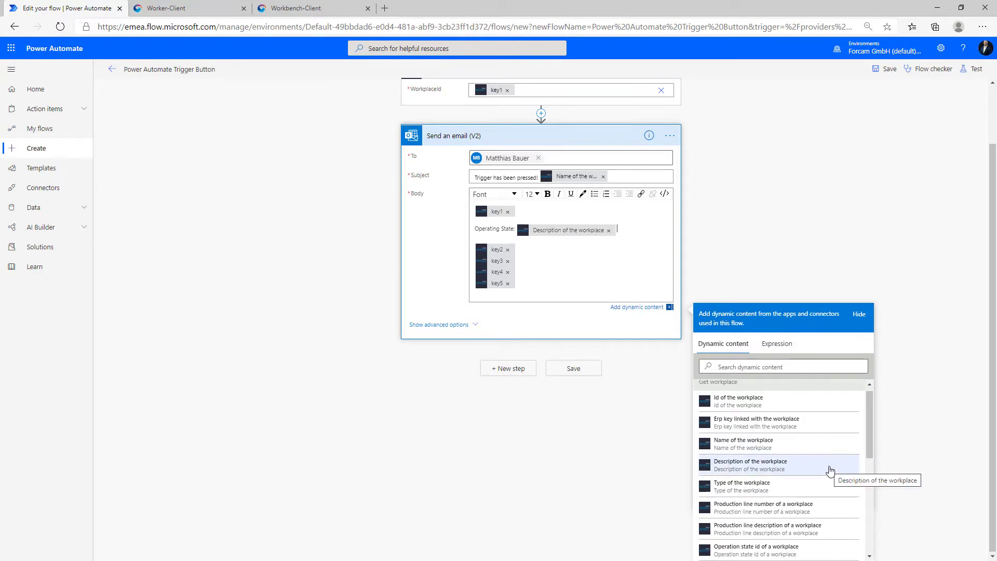
{"action": "left_click", "coordinate": [584, 373]}
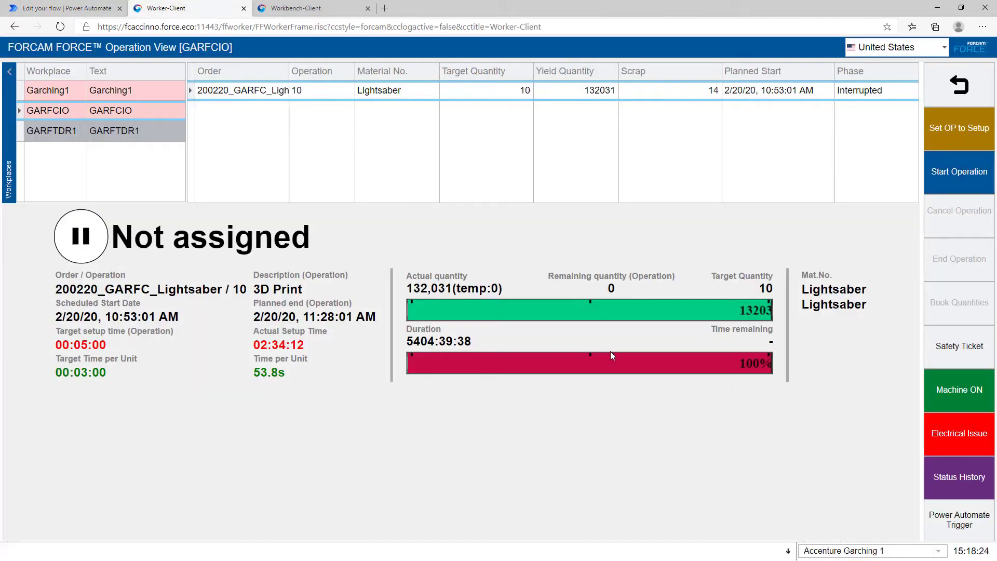
Step: Press the 'Power Automate Trigger' button and open the resulting 'Trigger has been pressed!' email
{"action": "left_click", "coordinate": [933, 526]}
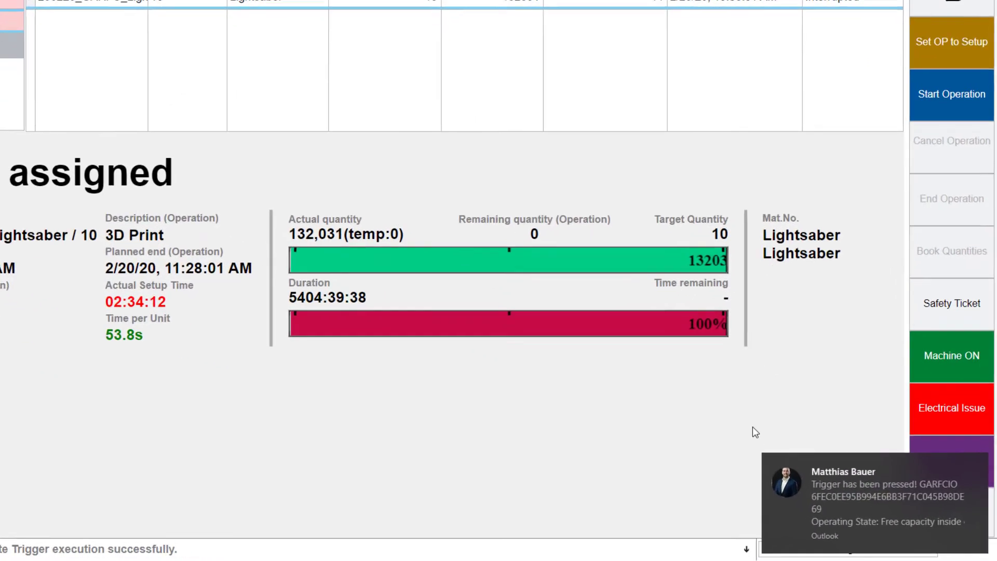
{"action": "left_click", "coordinate": [827, 479]}
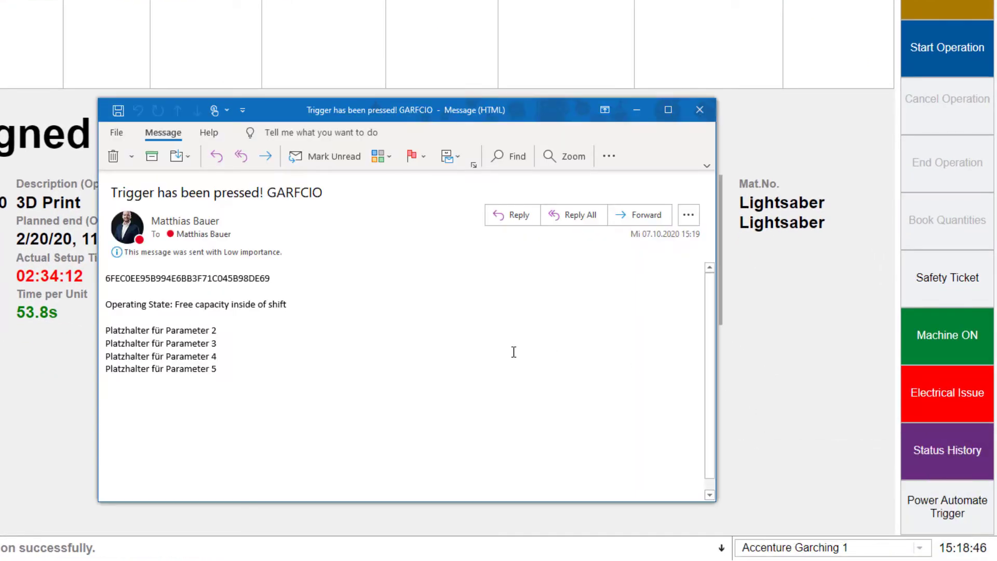